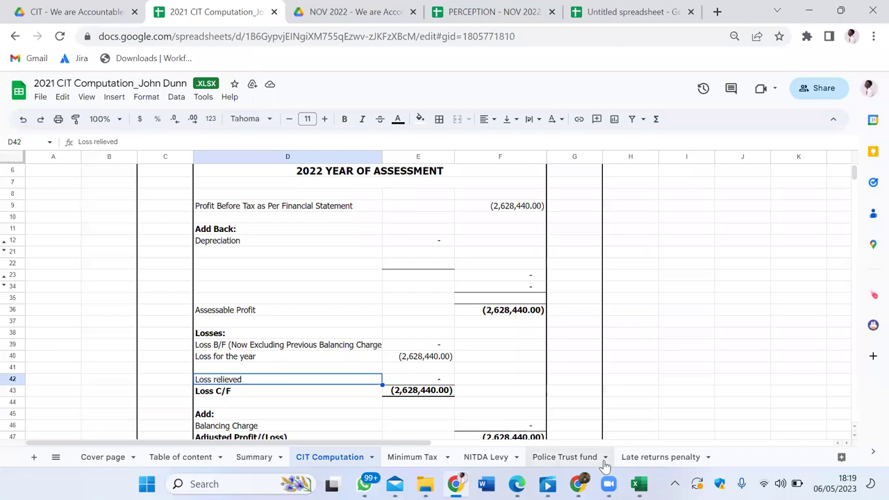
Step: Check the 75,000 total on the Late returns penalty sheet, then return to the TaxPro Max return form
left_click(639, 457)
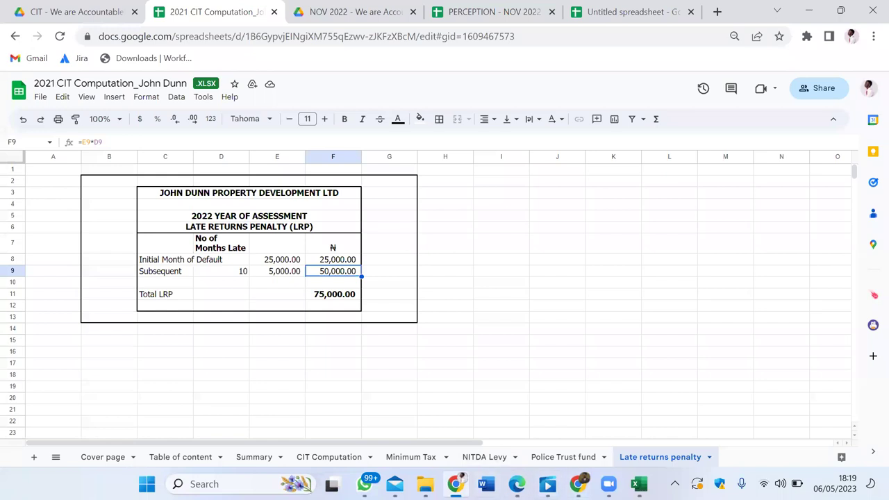
left_click(455, 485)
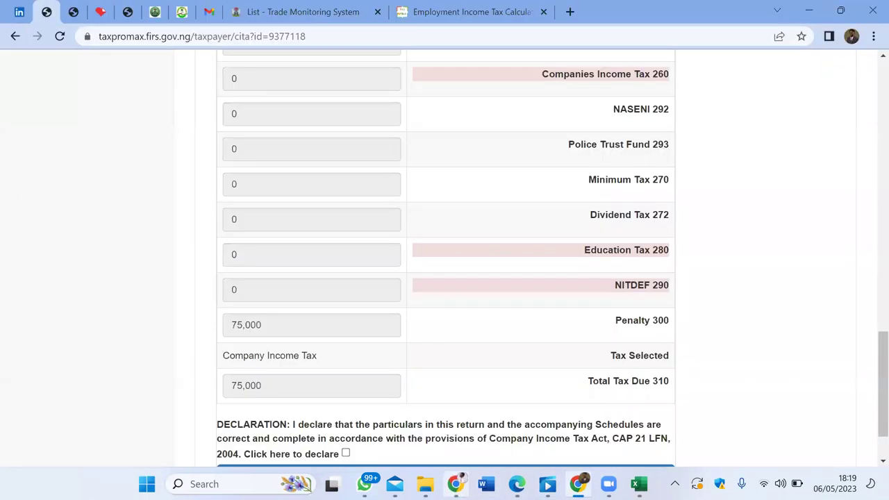
scroll(445, 258, "down", 2)
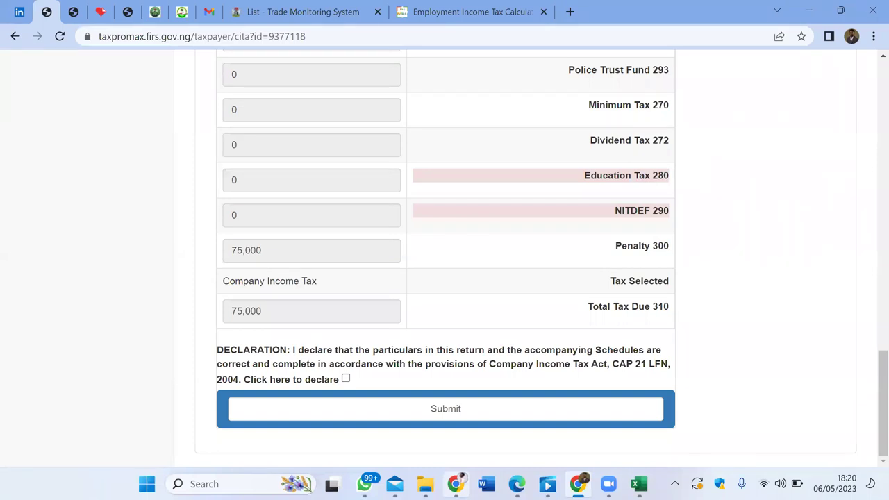
Step: Review the CIT return's 75,000 penalty and total tax due, then go Home and open Taxes Due
scroll(445, 257, "up", 4)
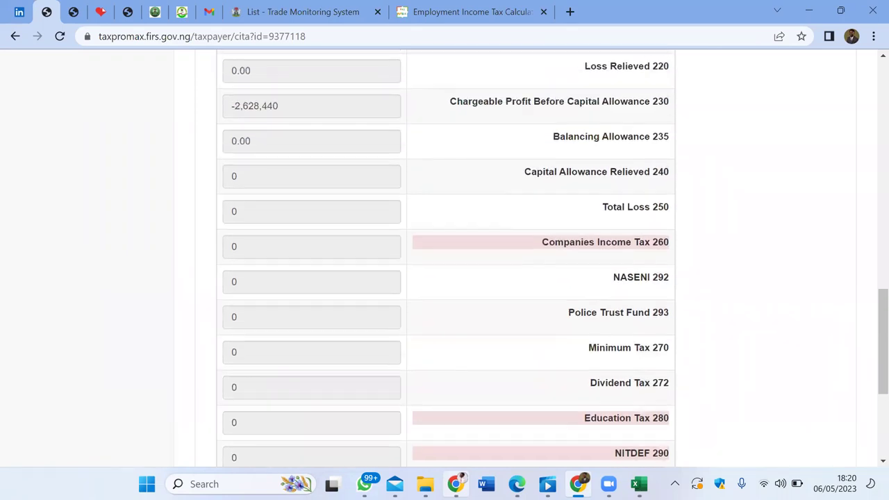
scroll(445, 257, "up", 3)
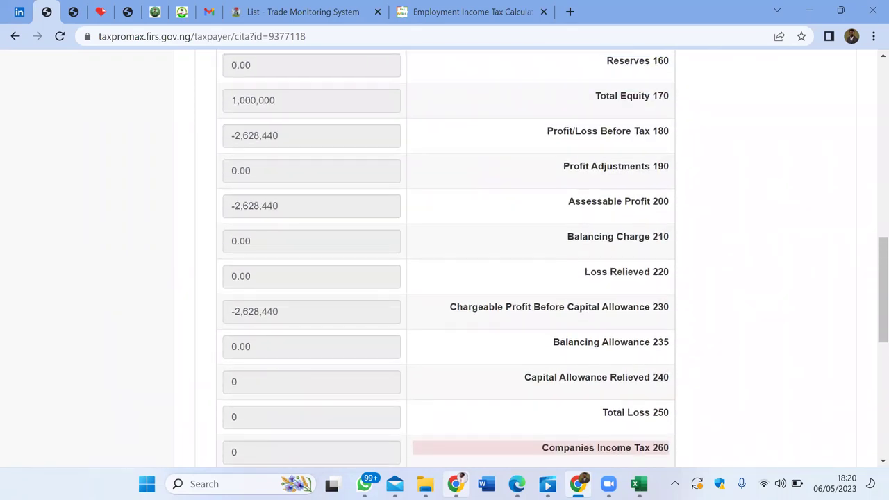
scroll(445, 257, "up", 3)
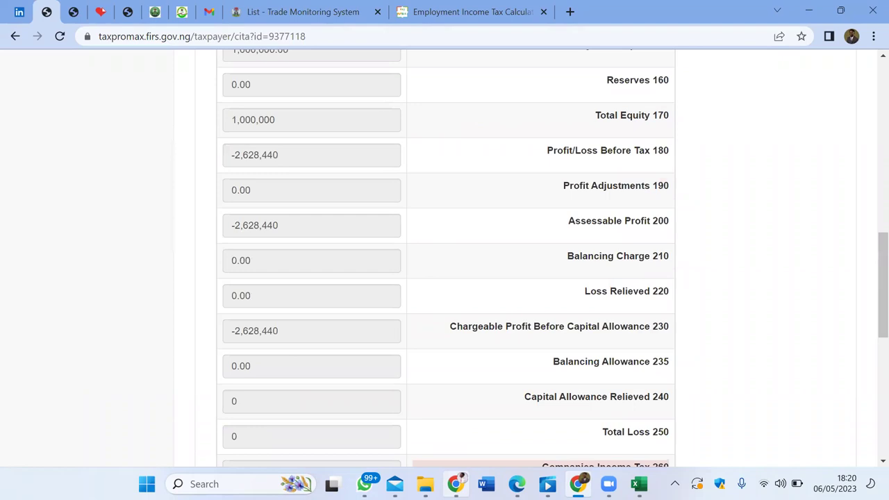
scroll(445, 257, "down", 10)
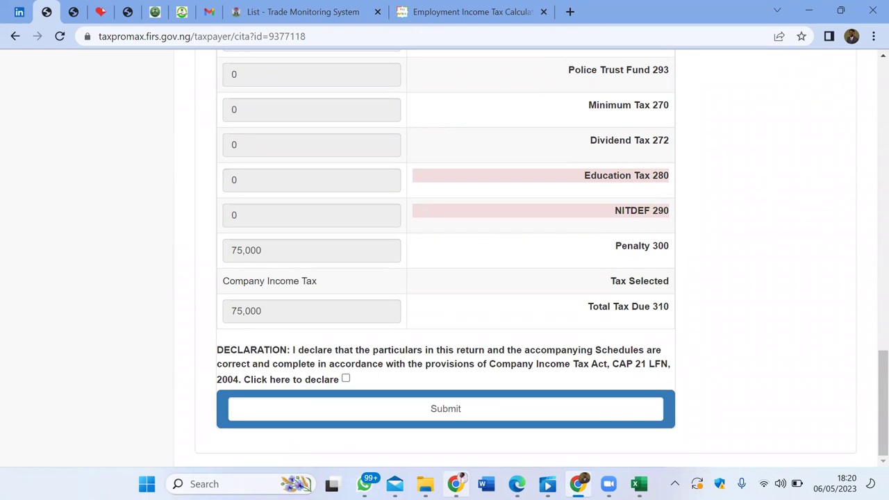
scroll(444, 257, "up", 20)
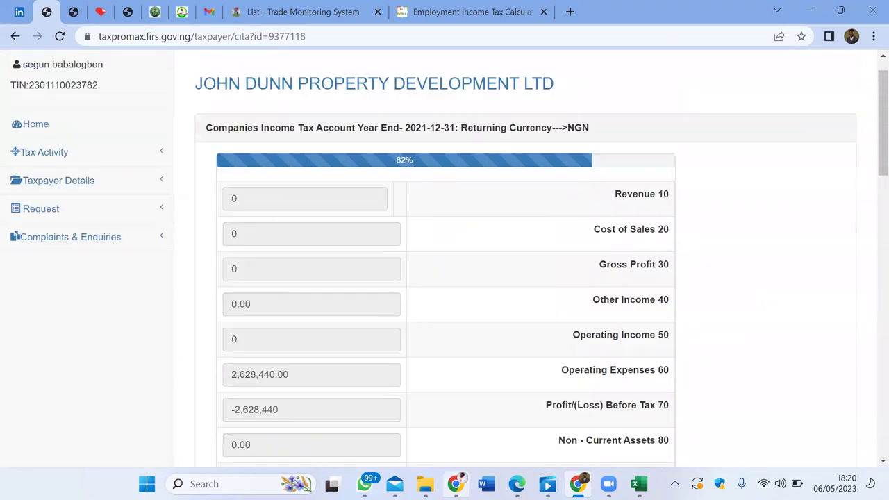
scroll(445, 257, "up", 2)
scroll(445, 257, "down", 2)
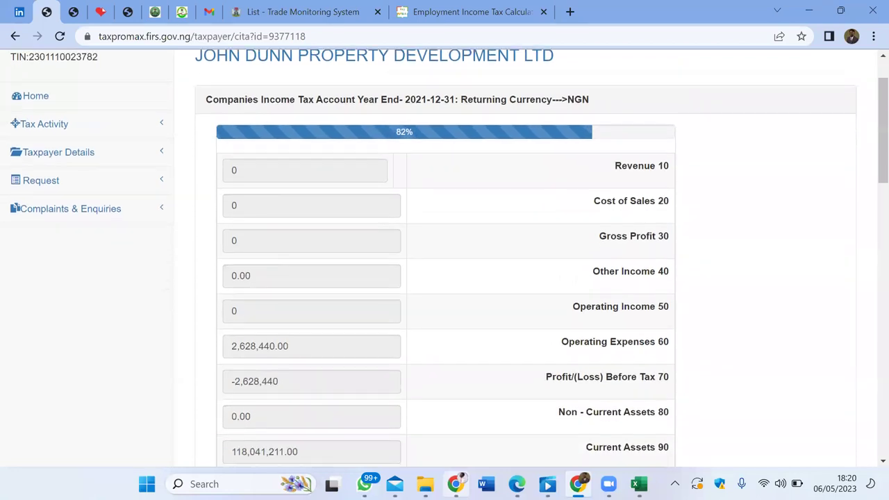
scroll(445, 257, "up", 1)
left_click(36, 126)
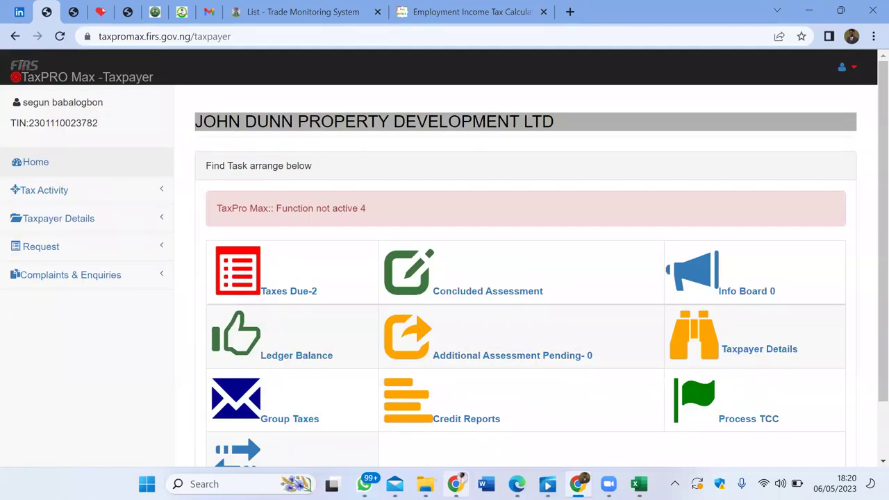
left_click(288, 291)
scroll(445, 257, "down", 1)
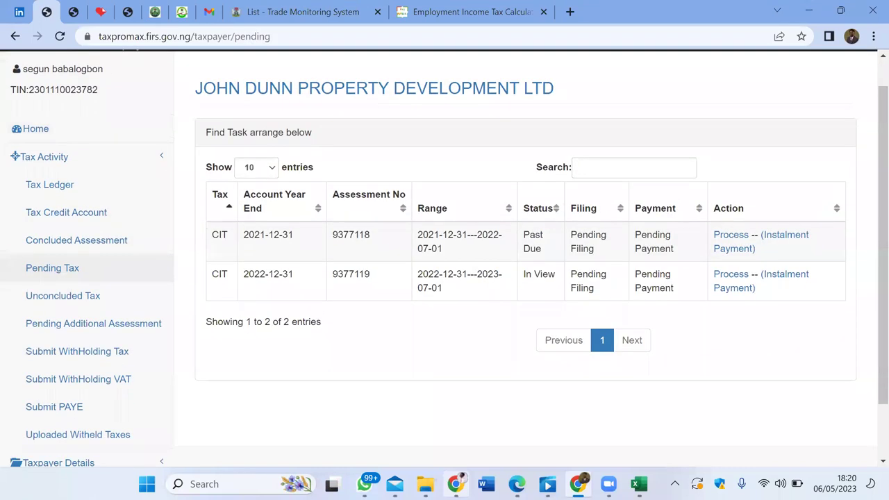
scroll(445, 257, "down", 2)
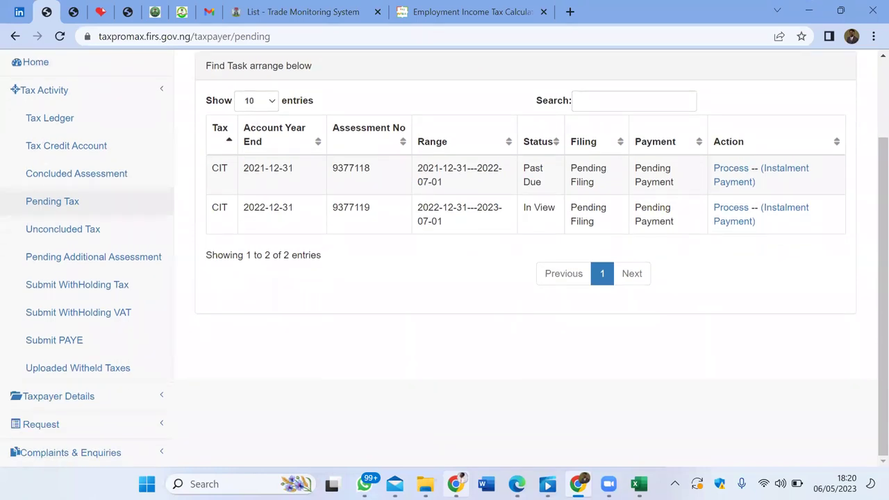
scroll(445, 257, "up", 1)
scroll(445, 257, "down", 1)
scroll(445, 257, "up", 2)
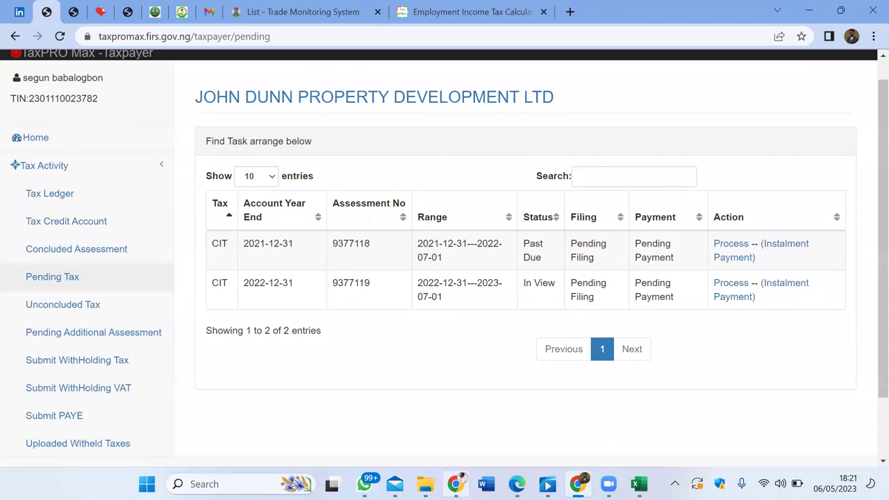
scroll(445, 257, "up", 1)
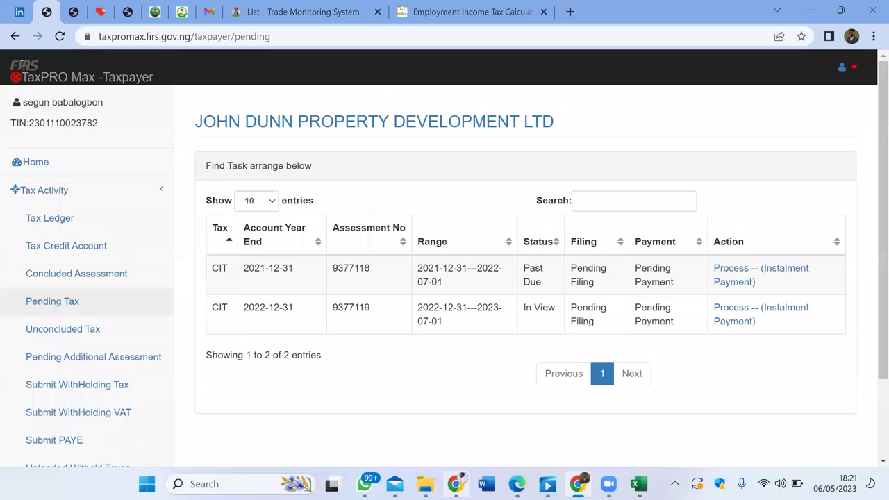
scroll(445, 257, "down", 1)
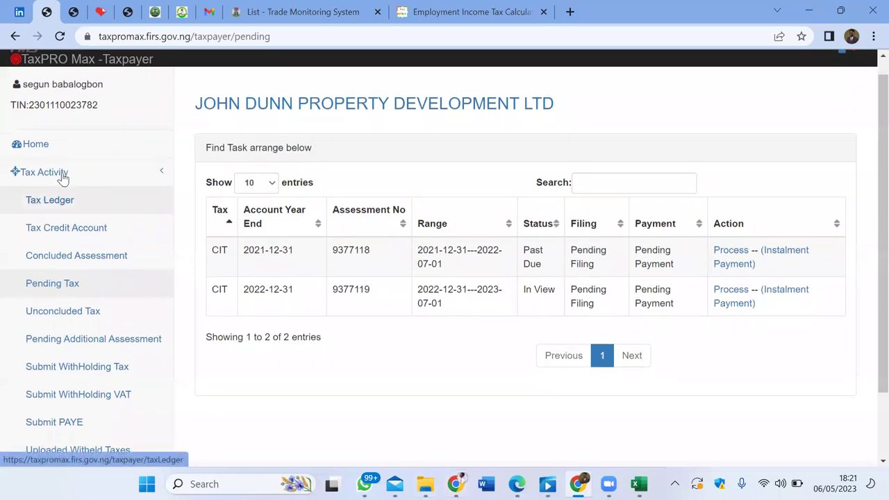
left_click(48, 143)
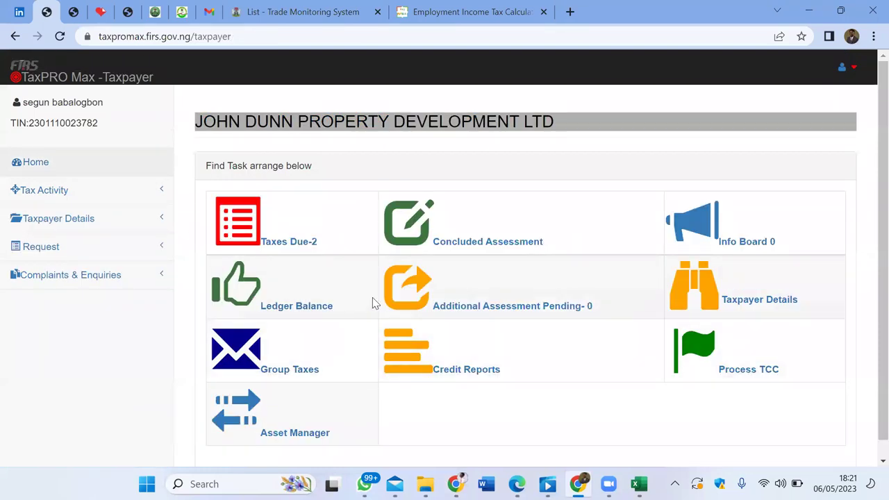
scroll(372, 298, "down", 1)
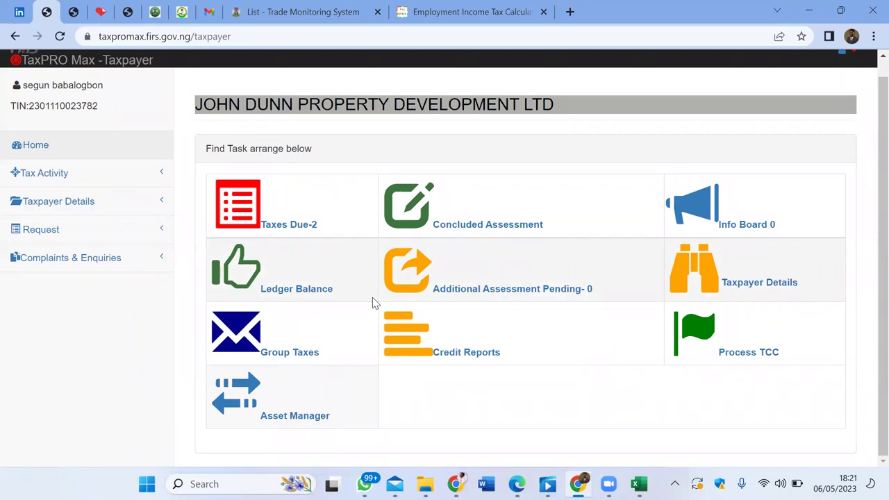
Step: From Group Taxes, open the WithHolding Tax (WHT) filing form
left_click(293, 351)
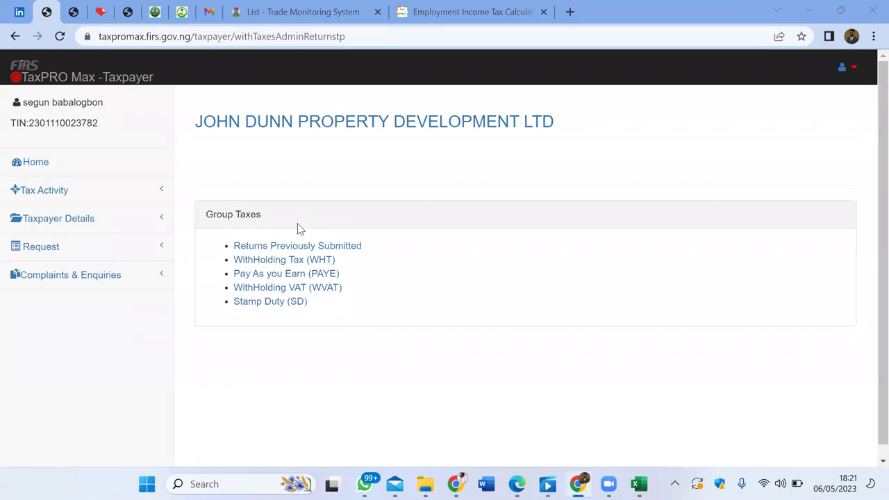
scroll(298, 230, "down", 1)
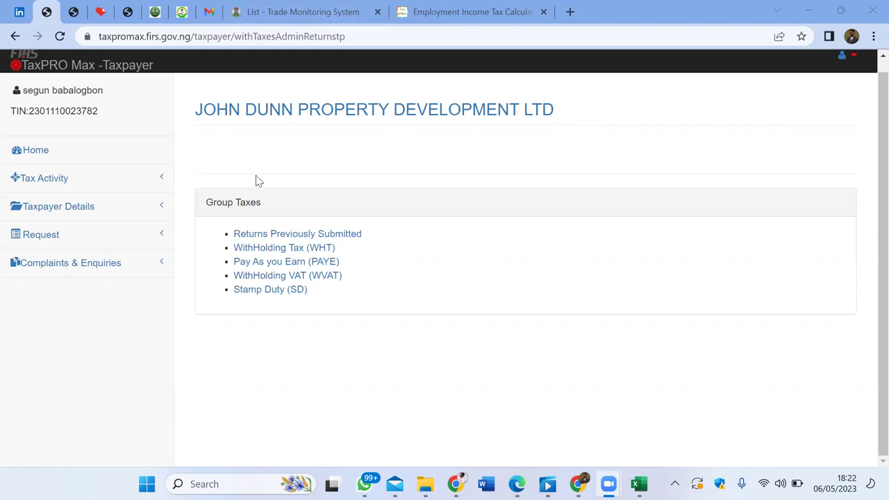
left_click(297, 248)
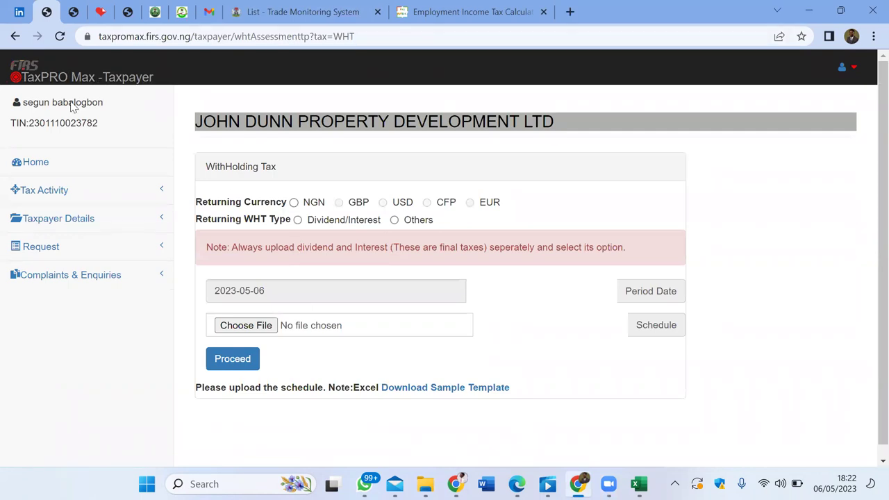
left_click(15, 37)
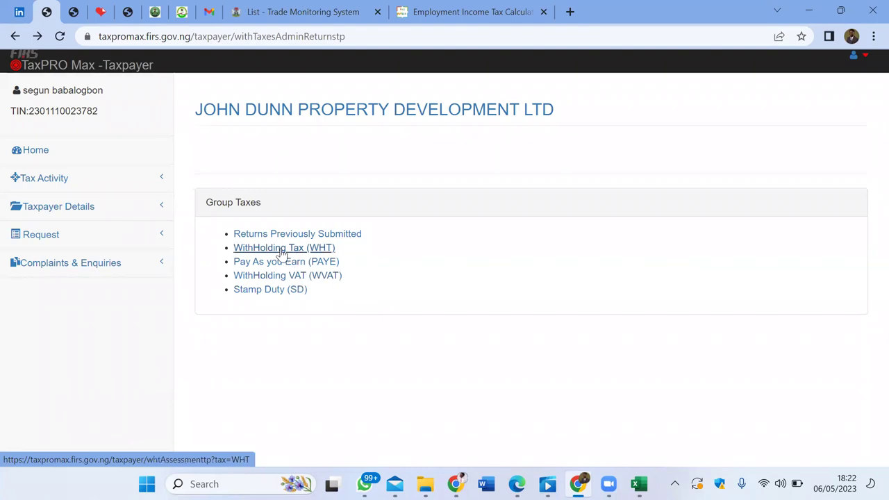
left_click(282, 249)
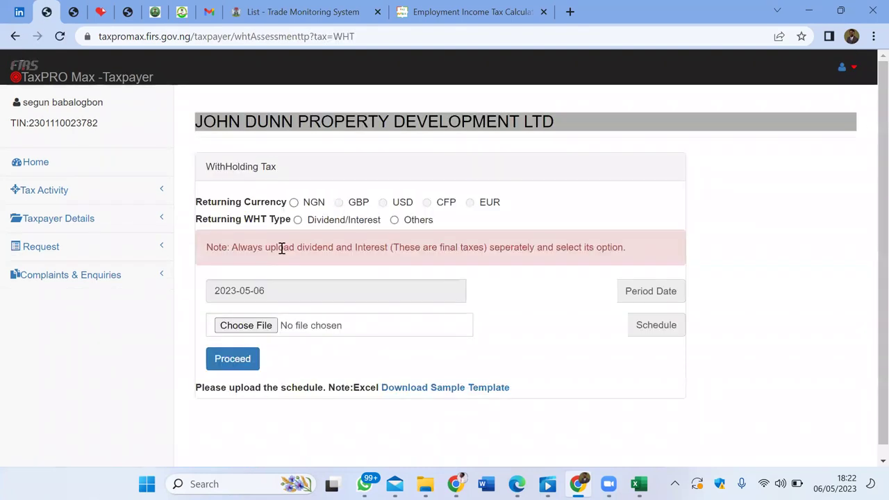
Step: Choose NGN as the returning currency and download the sample schedule template
left_click(294, 202)
left_click(428, 389)
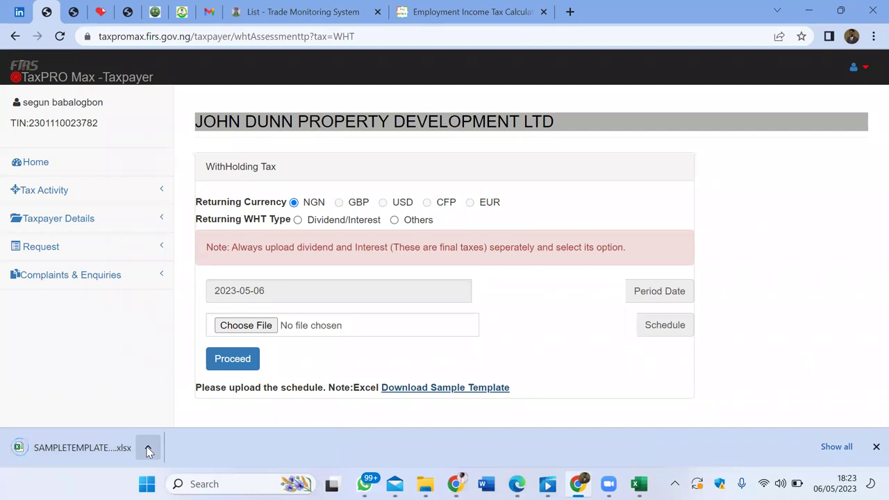
left_click(148, 451)
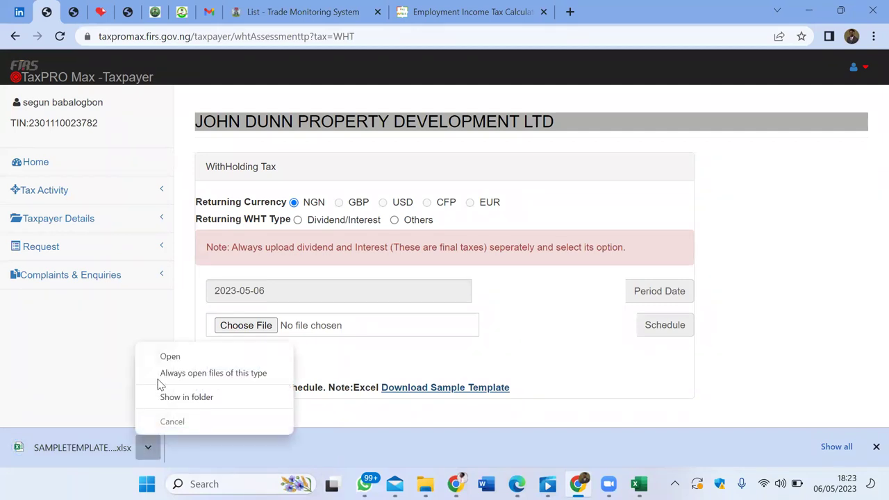
Step: Open the SAMPLETEMPLATEWHTFOREIGN workbook in Excel and enable editing from Protected View
left_click(170, 357)
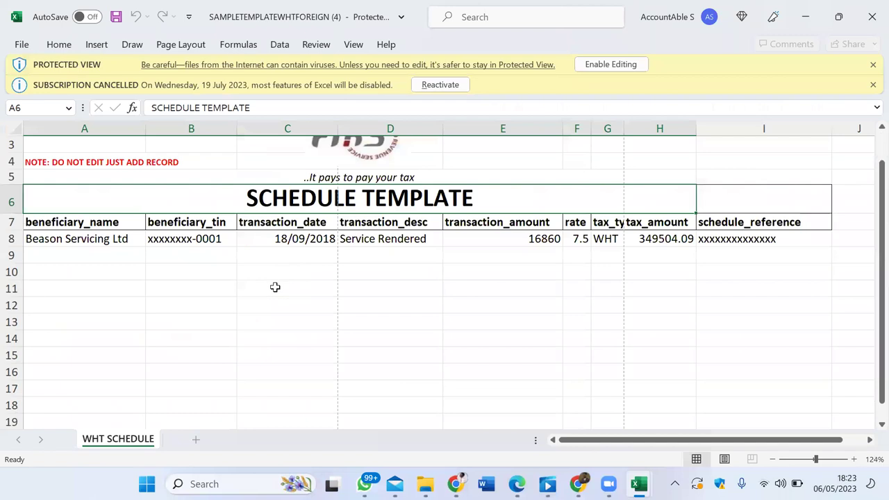
scroll(275, 287, "up", 1)
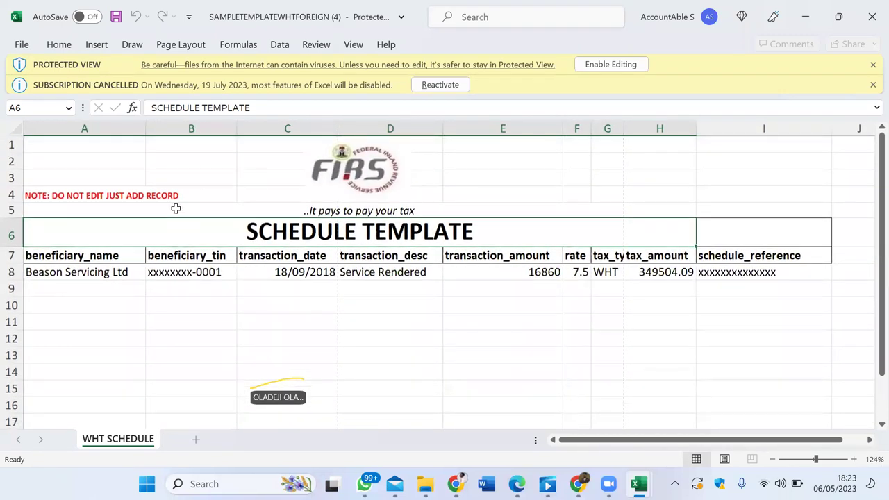
scroll(176, 208, "down", 1)
scroll(175, 207, "up", 1)
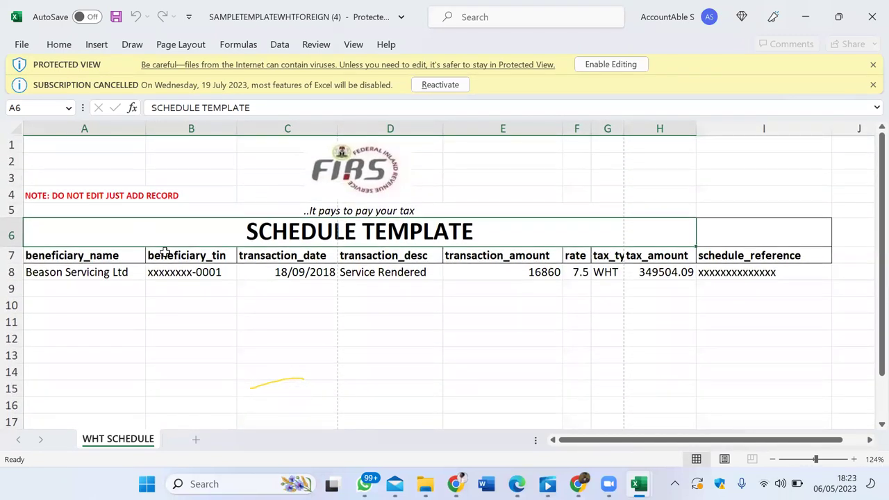
scroll(72, 188, "down", 3)
scroll(73, 186, "up", 1)
scroll(72, 186, "up", 3)
scroll(144, 225, "up", 1)
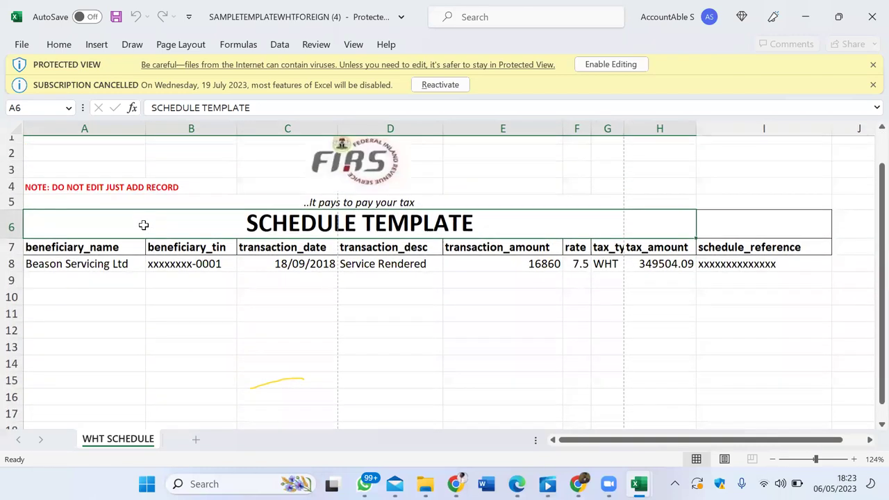
scroll(143, 225, "up", 1)
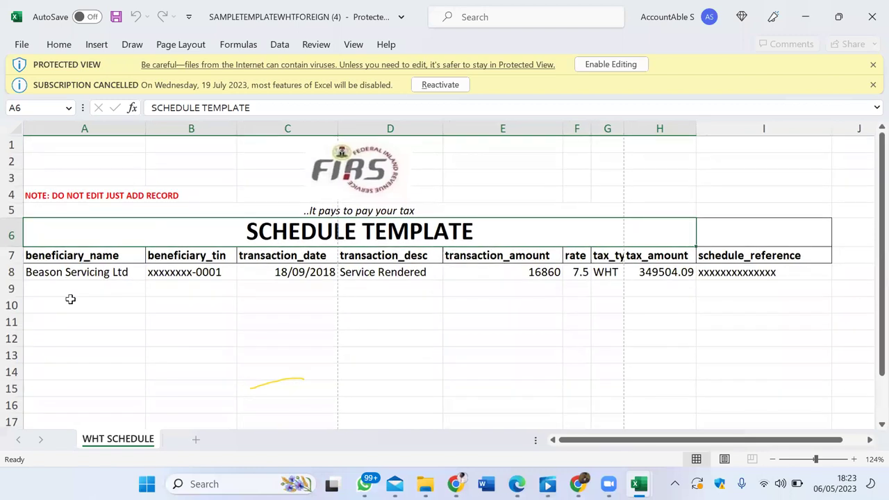
left_click(86, 287)
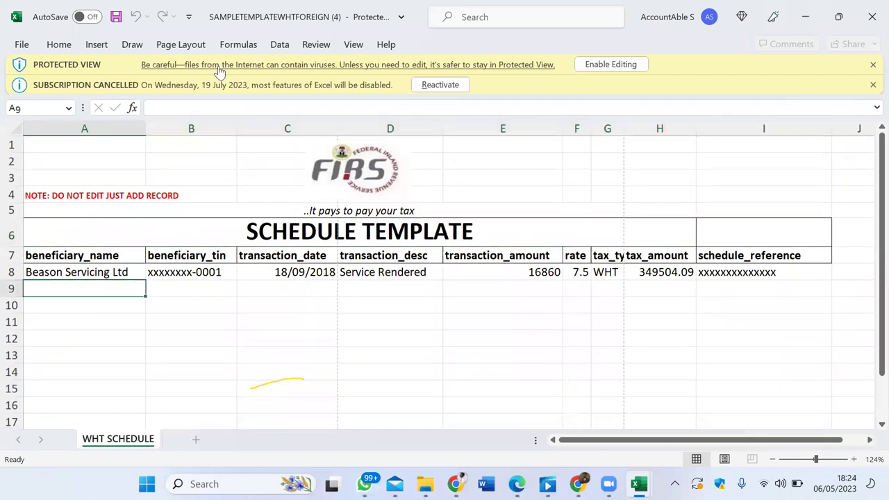
left_click(621, 64)
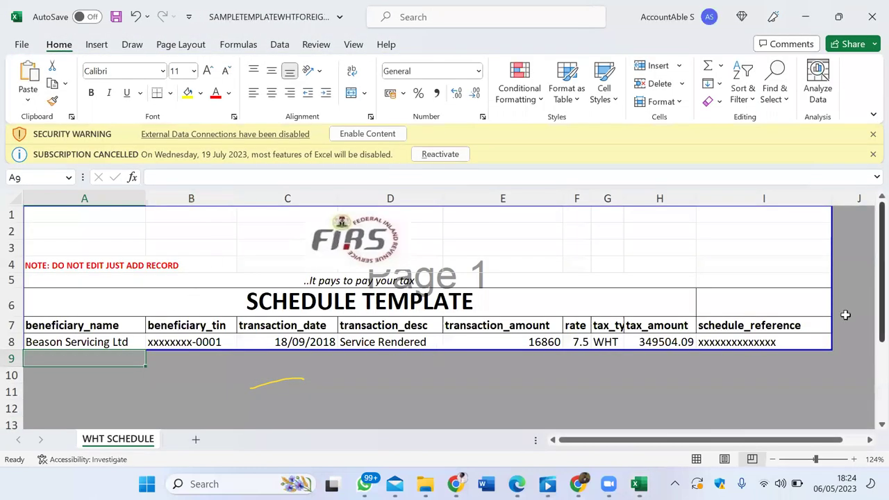
Step: Extend the print area to row 11 and dismiss the subscription and external-content bars
left_click_drag(831, 350, 841, 402)
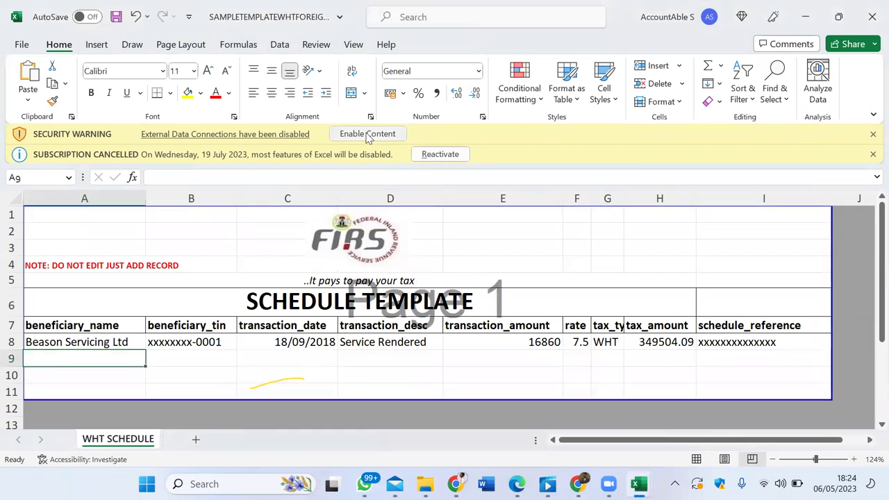
left_click(873, 154)
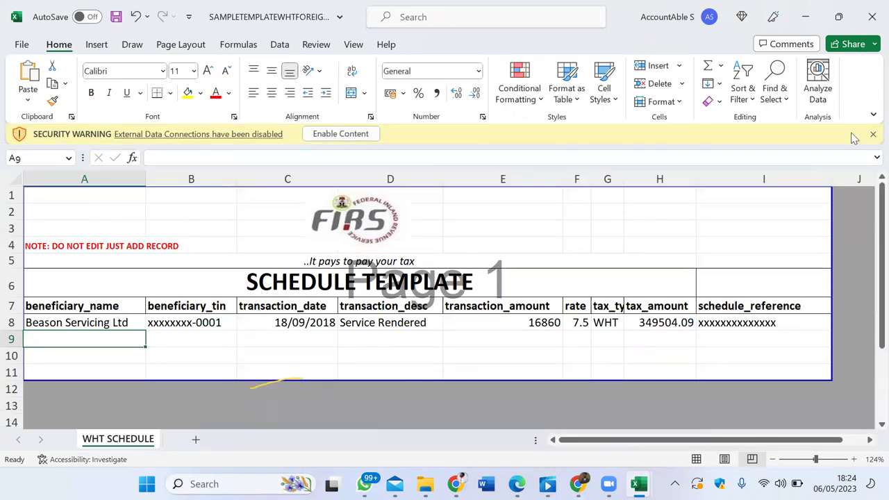
left_click(337, 137)
left_click(89, 335)
key("Up")
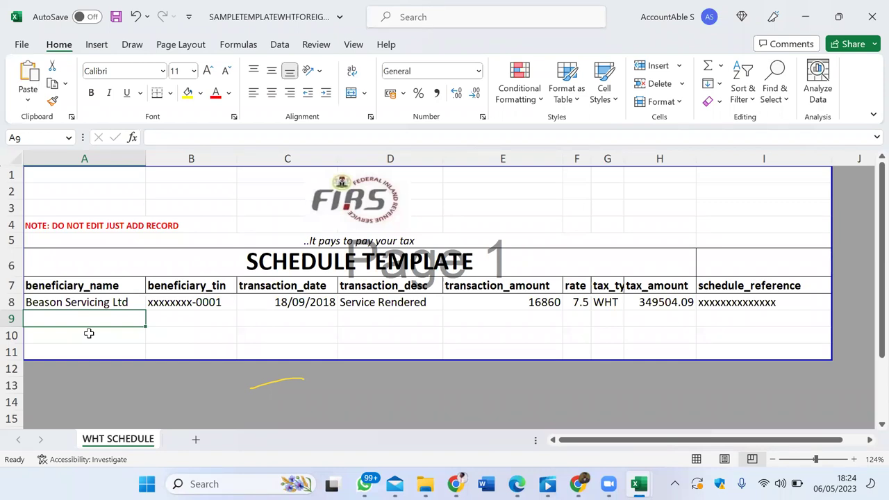
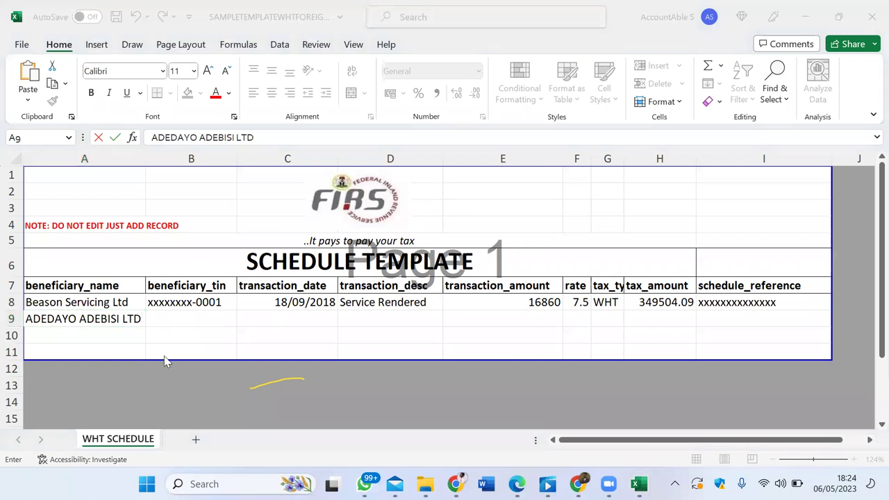
Step: In row 9, enter the beneficiary company name, TIN 0 and date 31/02/20222
left_click(170, 321)
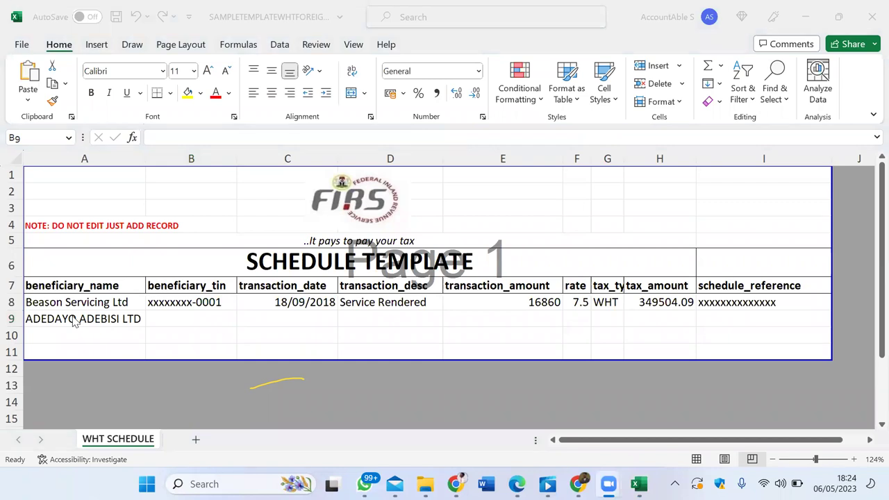
left_click(176, 317)
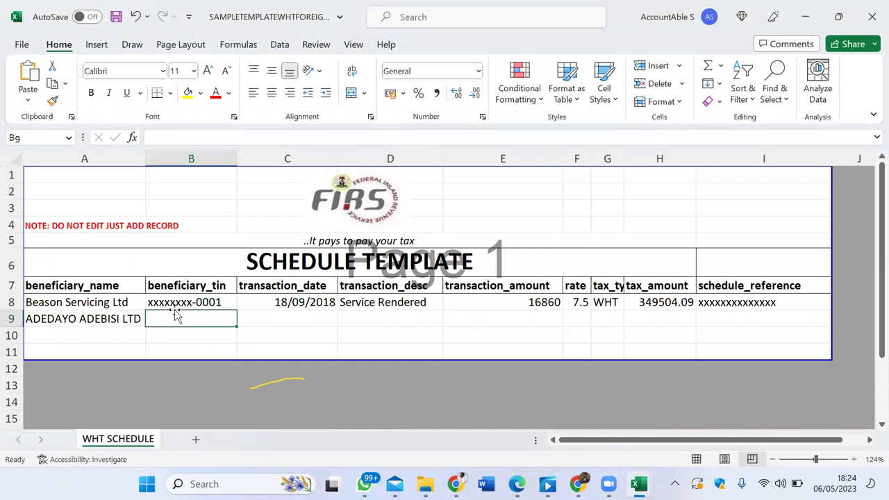
type("0")
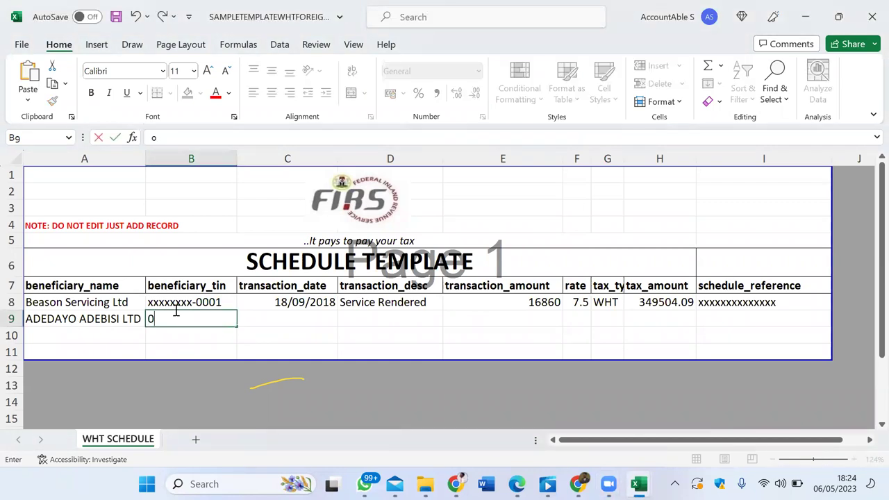
key("Tab")
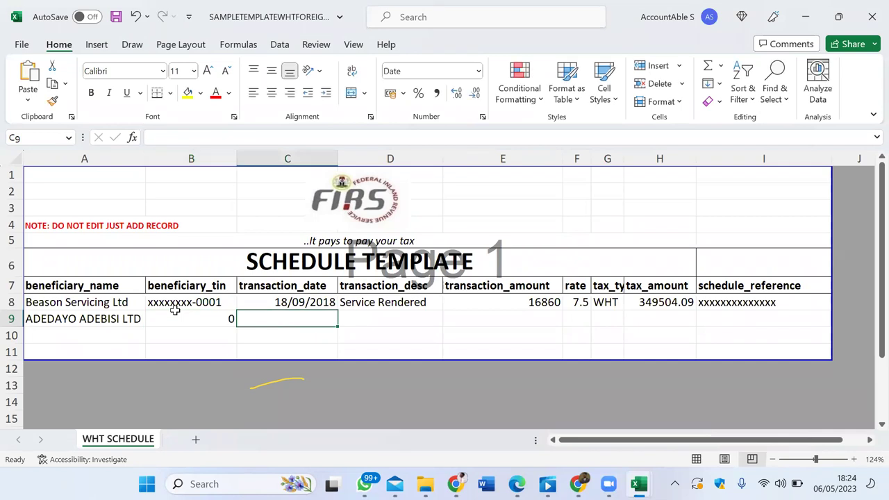
type("31/")
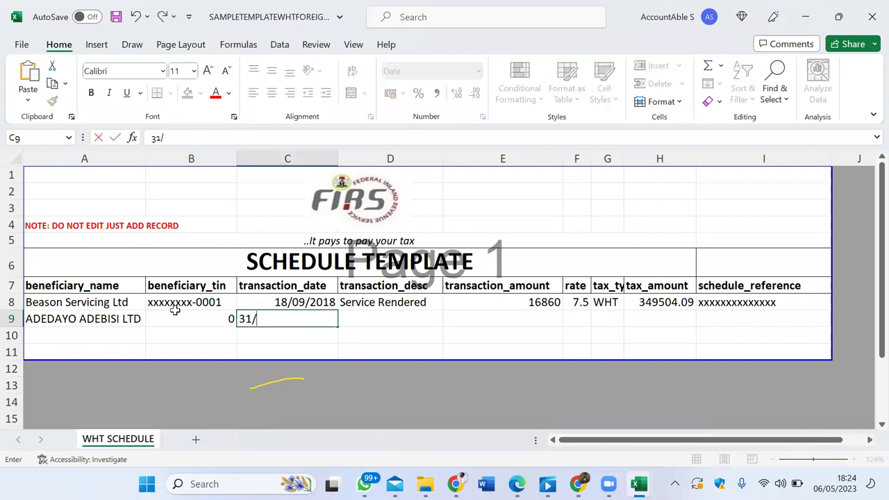
type("02/20222")
key("Tab")
Step: Copy Service Rendered from D8 into D9 and enter transaction amount 100000
key("Up")
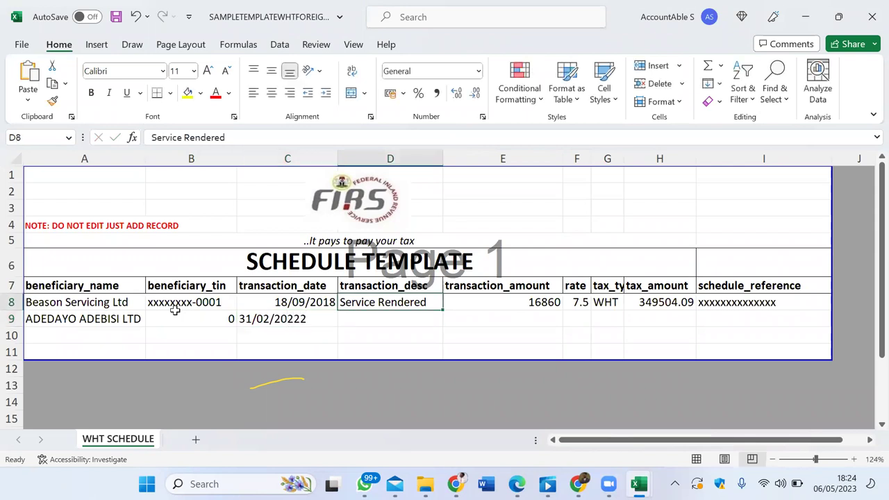
key("ctrl+c")
key("Down")
key("ctrl+v")
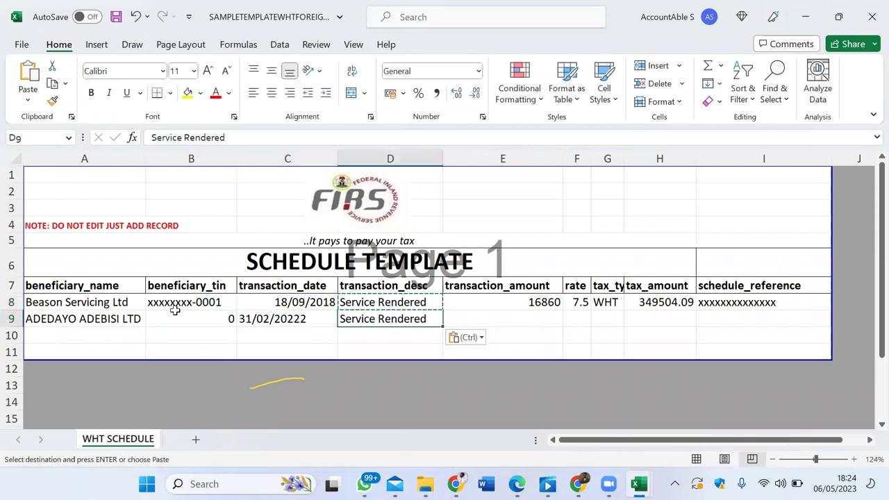
key("Tab")
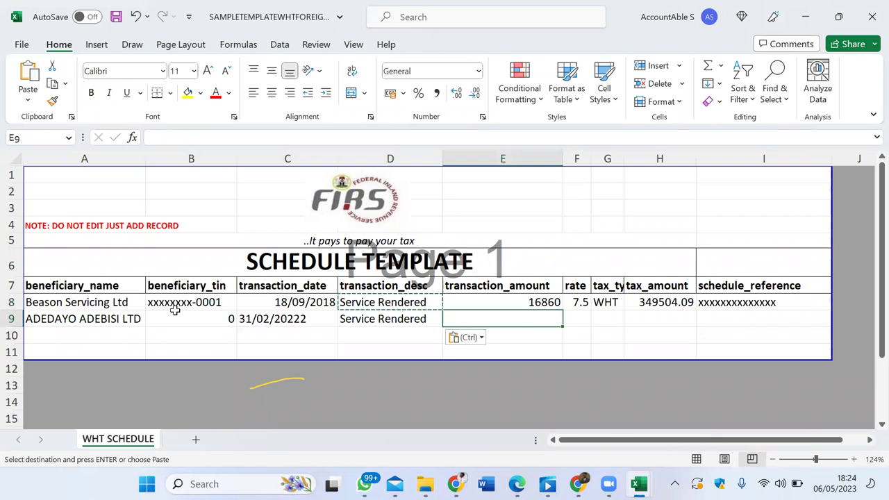
type("1000")
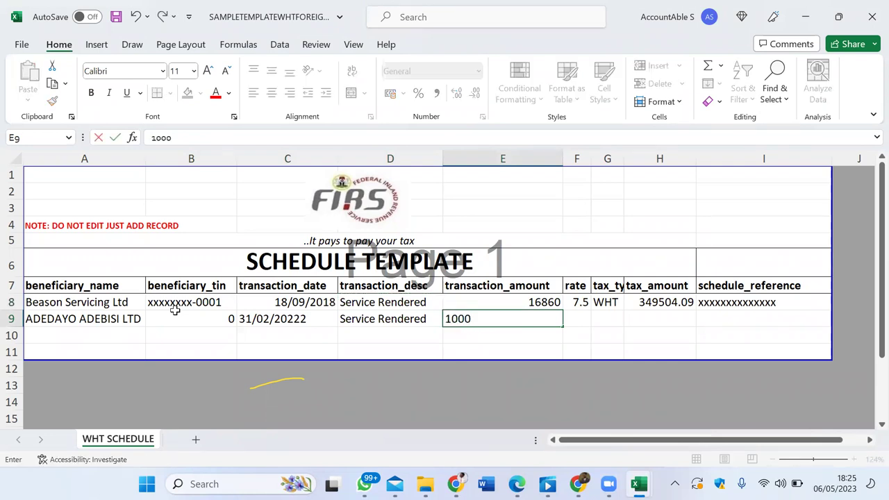
type("00")
key("Tab")
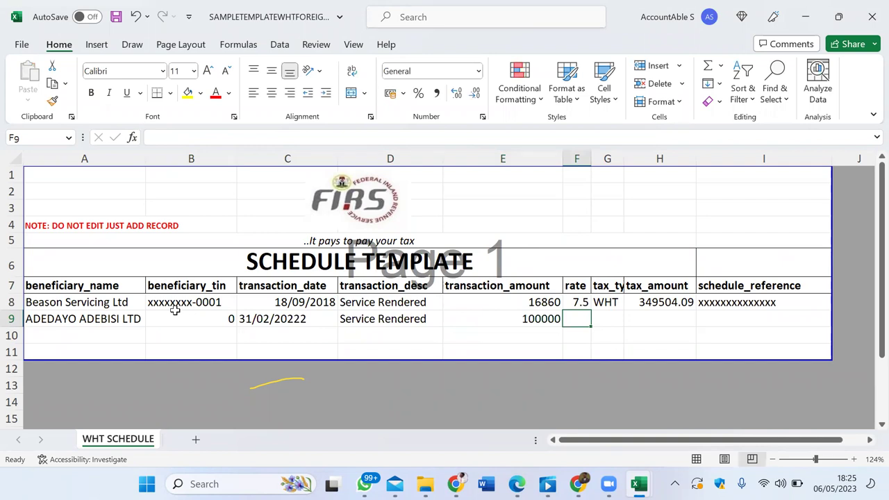
Step: Complete row 9 with rate 5, tax type WHT, tax amount 5000 and reference 0
type("5")
key("Tab")
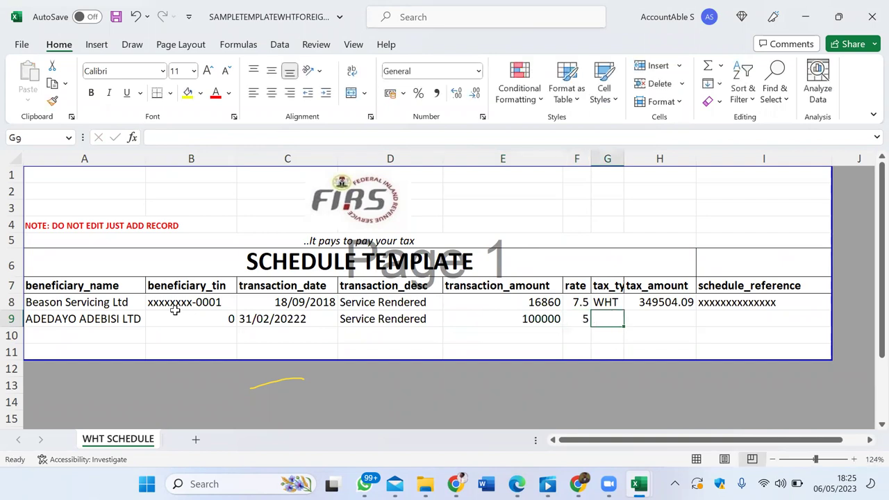
type("WHT")
key("Tab")
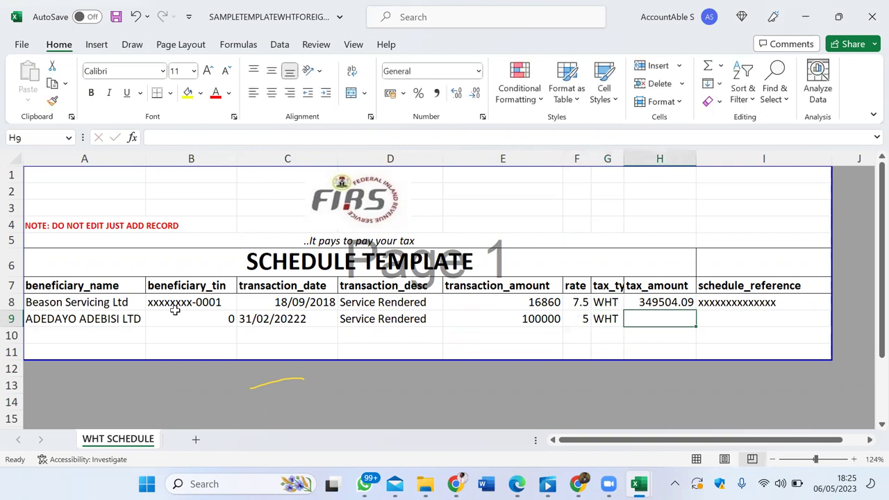
type("5000")
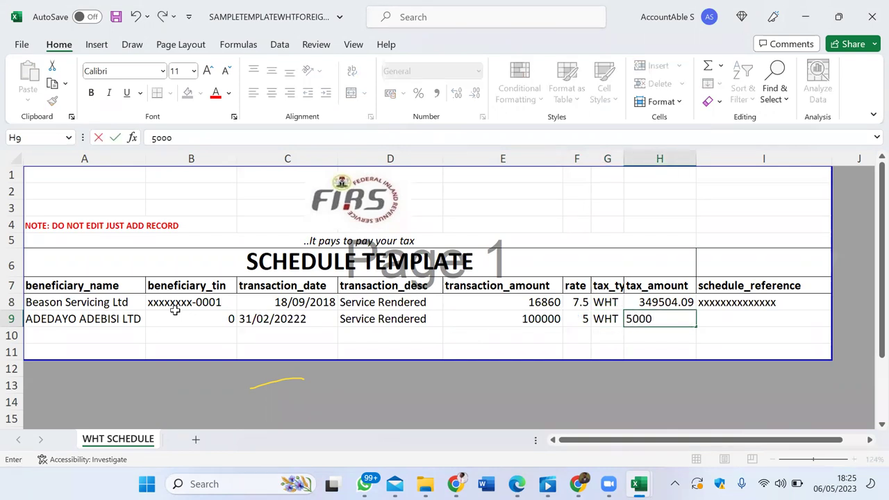
key("Tab")
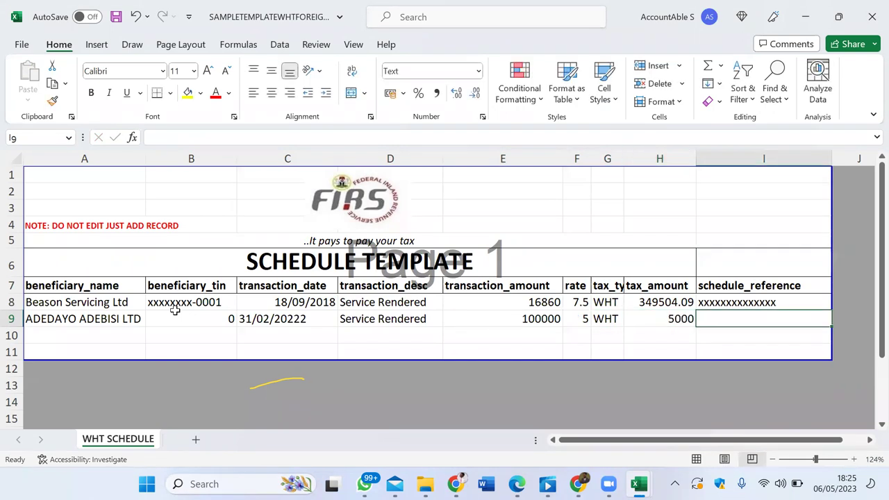
type("0")
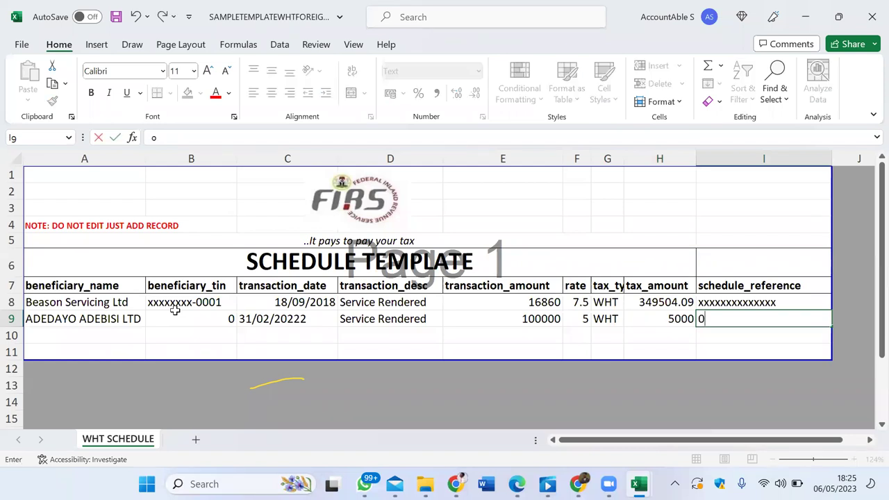
key("Return")
key("Left")
key("Left")
key("Left")
key("Left")
key("Left")
key("Left")
key("Left")
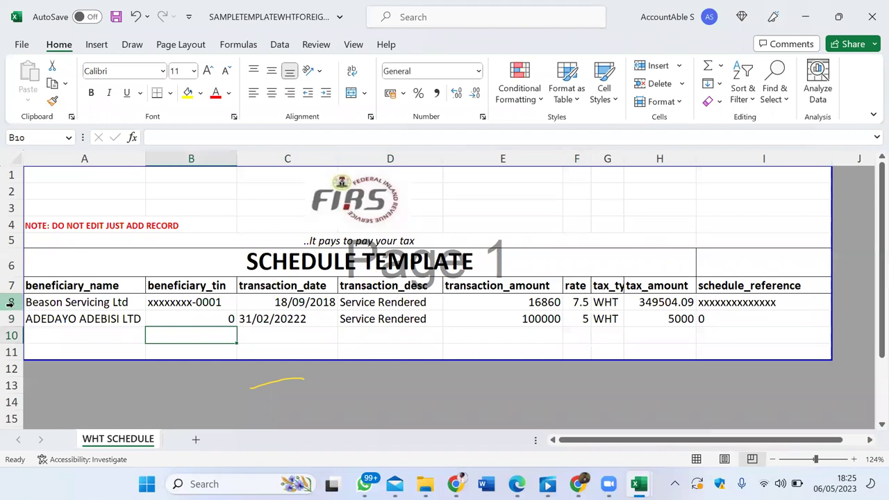
left_click(11, 302)
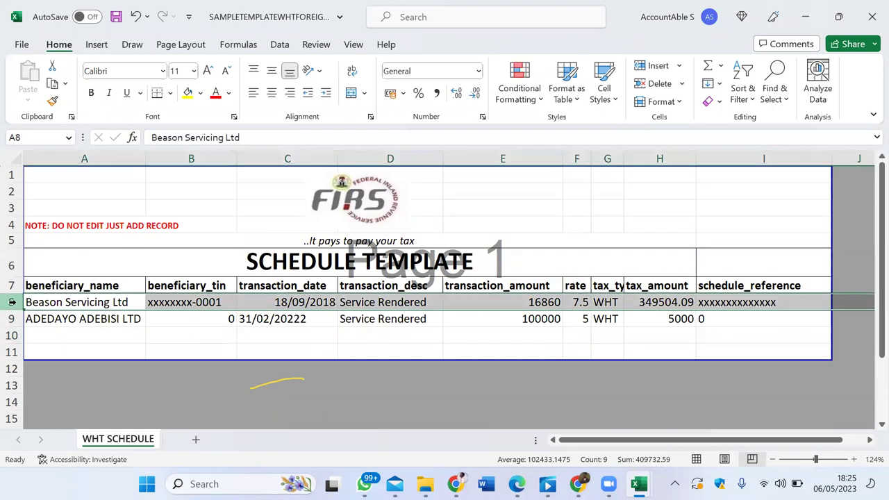
Step: Delete the Beason Servicing sample row and enter ACCOUNTING HUB LTD as the next beneficiary
right_click(12, 302)
left_click(55, 250)
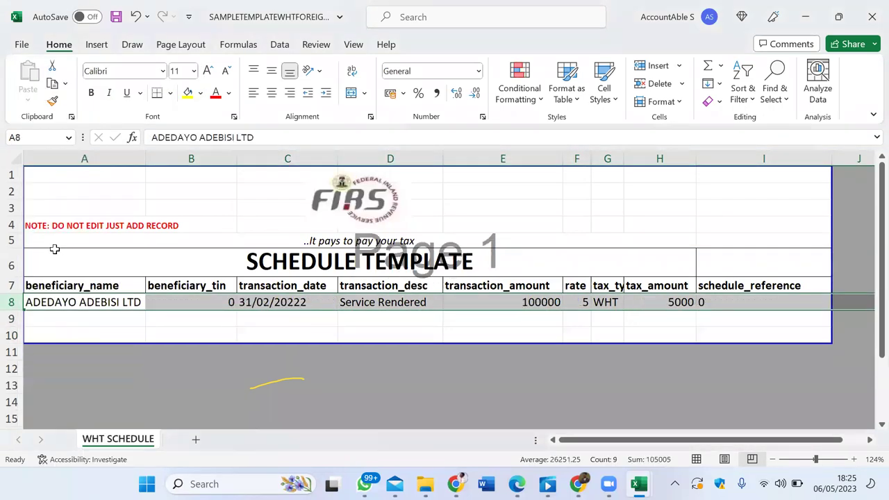
left_click(111, 326)
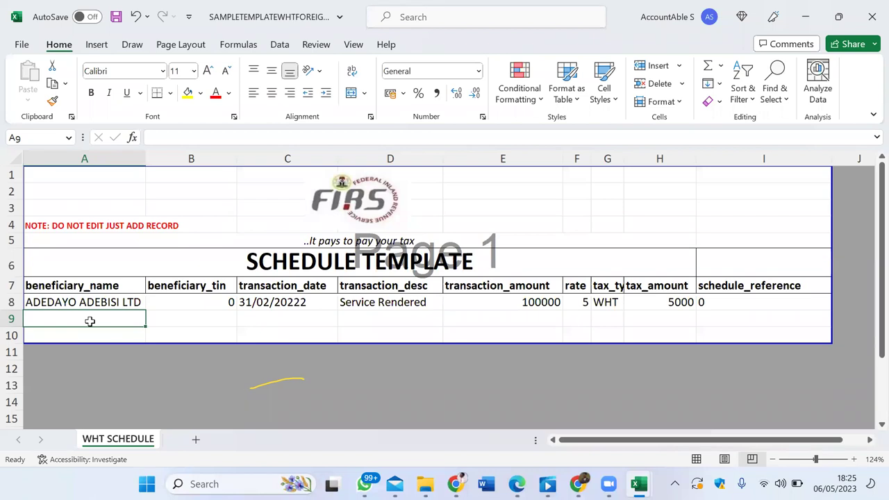
type("ACCOUNTING")
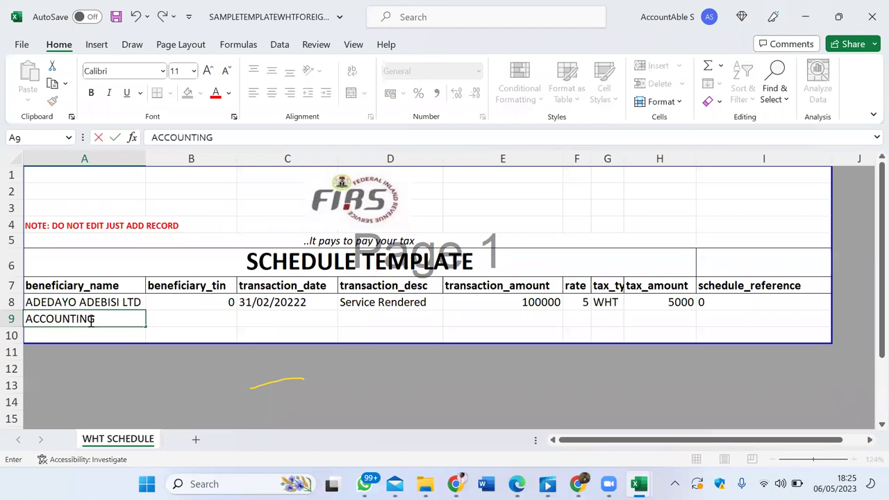
type(" HUB LTD")
key("ctrl+Return")
key("Tab")
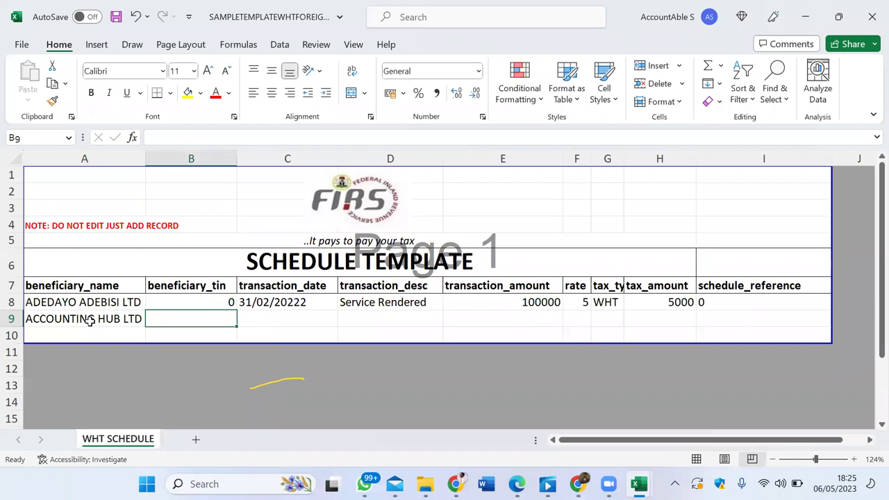
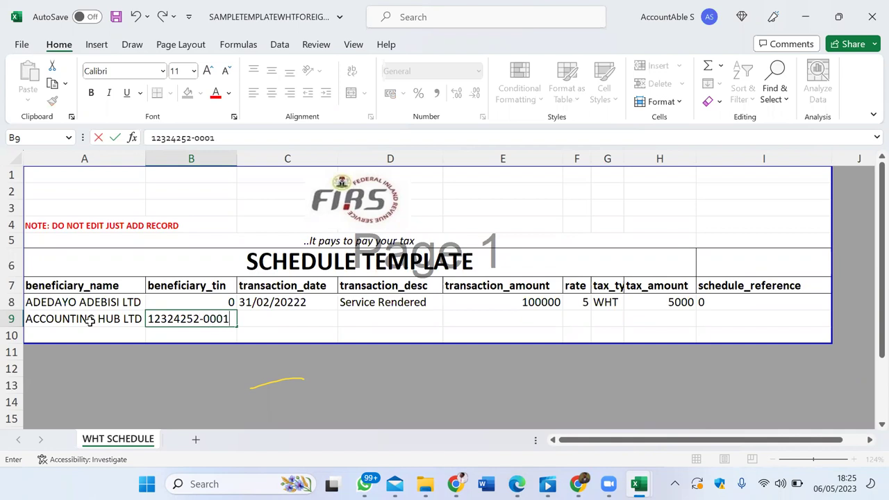
Step: Type ACCOUNTING HUB LTD's TIN into B9, correcting the typos
key("Tab")
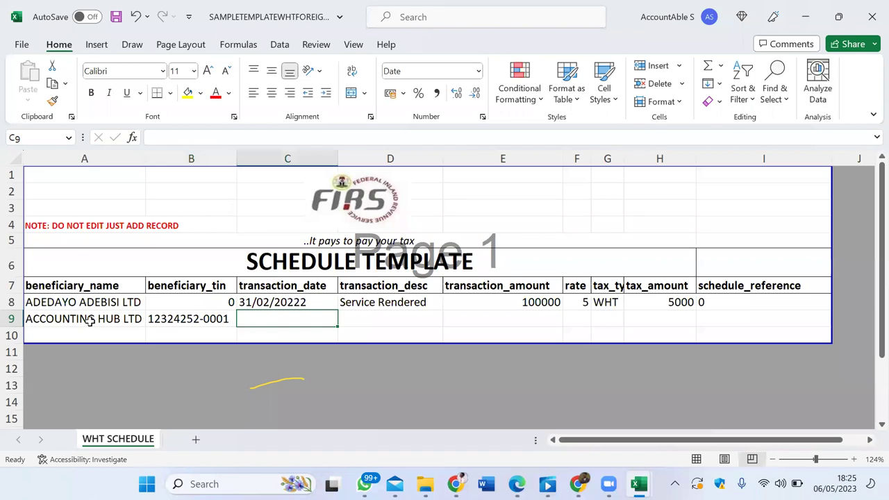
key("Up")
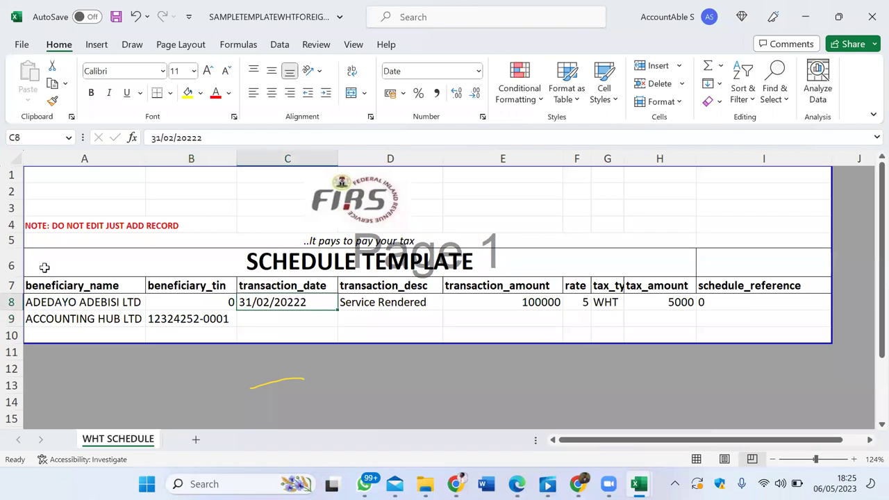
left_click(213, 138)
Step: Correct the first record's transaction date in C8 to 30/04/2023
key("BackSpace")
key("BackSpace")
type("3")
key("Left")
key("Left")
key("Left")
key("Left")
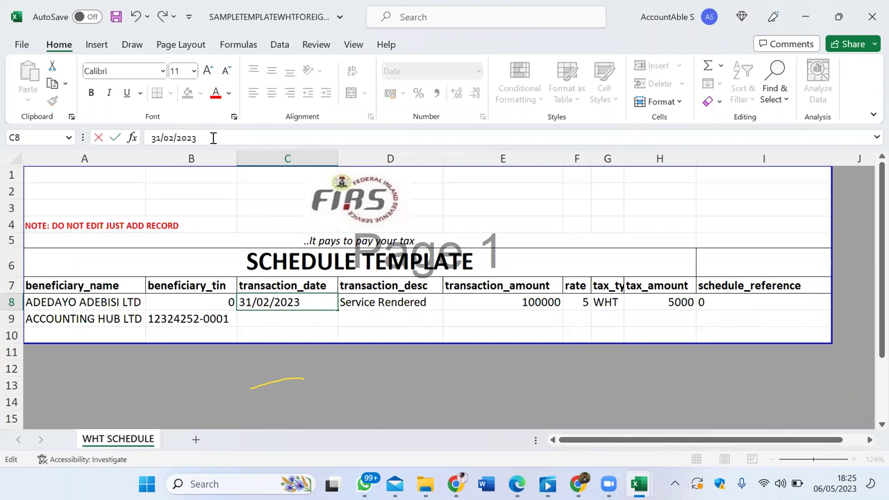
key("Left")
key("BackSpace")
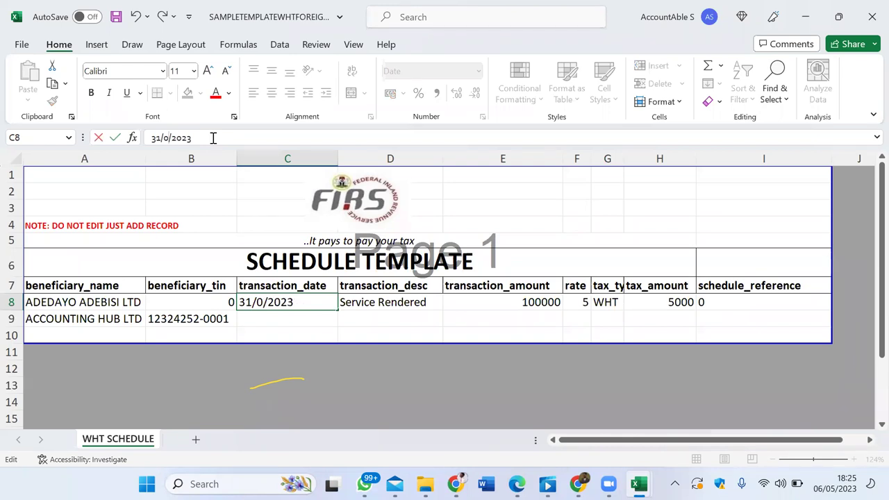
type("4")
key("Left")
key("Left")
key("Left")
key("BackSpace")
type("0")
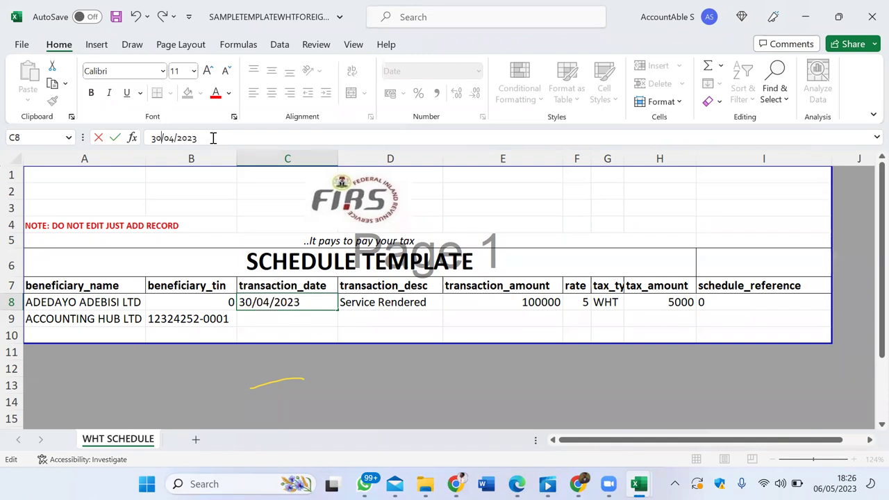
key("End")
key("Return")
key("Down")
key("Up")
key("Up")
Step: Copy the 30/04/2023 date and Service Rendered description into ACCOUNTING HUB LTD's row
key("ctrl+c")
key("Down")
key("ctrl+v")
key("ctrl+Right")
key("ctrl+Left")
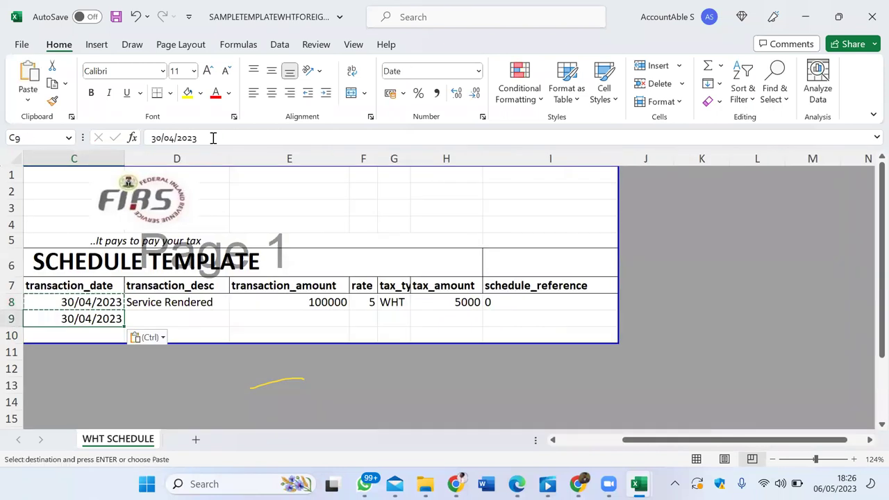
key("Right")
key("Up")
key("ctrl+Down")
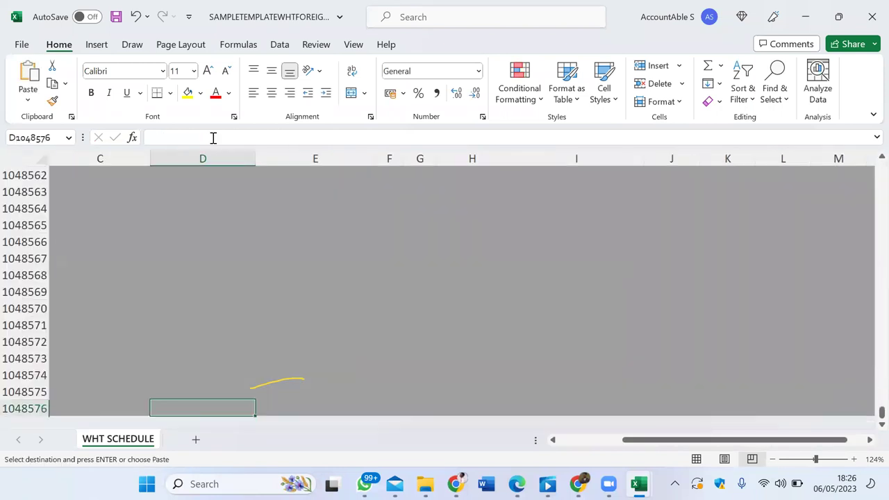
key("ctrl+Left")
key("Up")
key("Up")
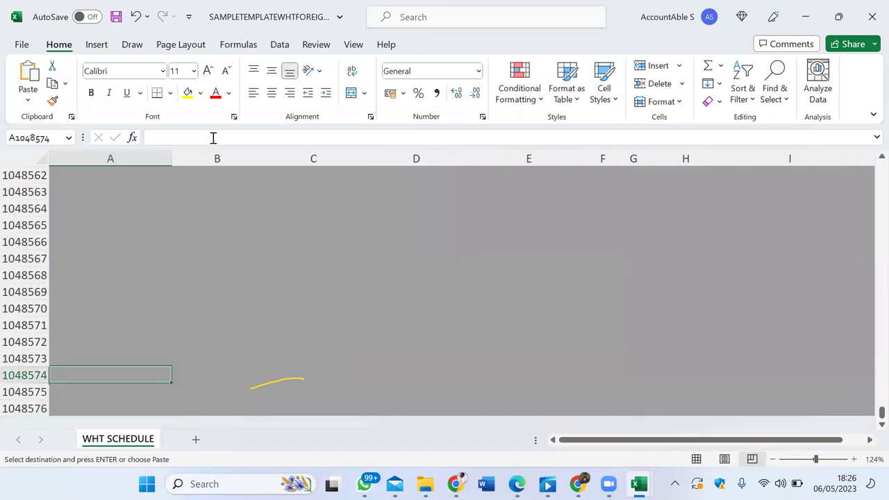
key("ctrl+Up")
key("Up")
key("Up")
key("Up")
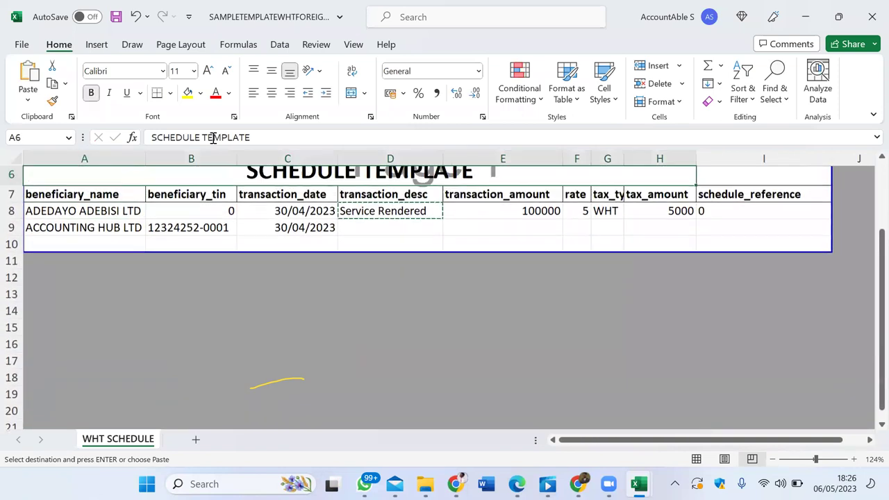
key("Up")
key("Up")
key("Down")
key("Down")
key("Down")
key("Down")
key("Down")
key("Right")
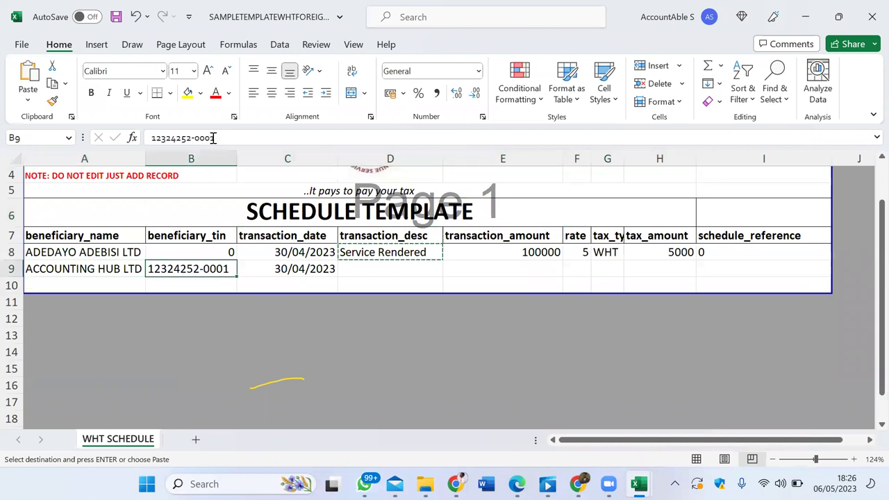
key("Right")
key("Right")
key("Up")
key("Down")
key("ctrl+v")
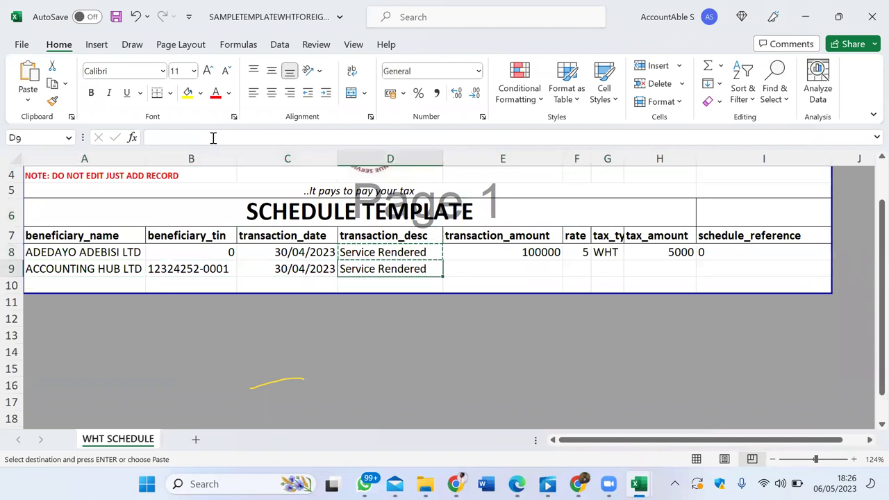
key("Right")
key("Right")
key("Left")
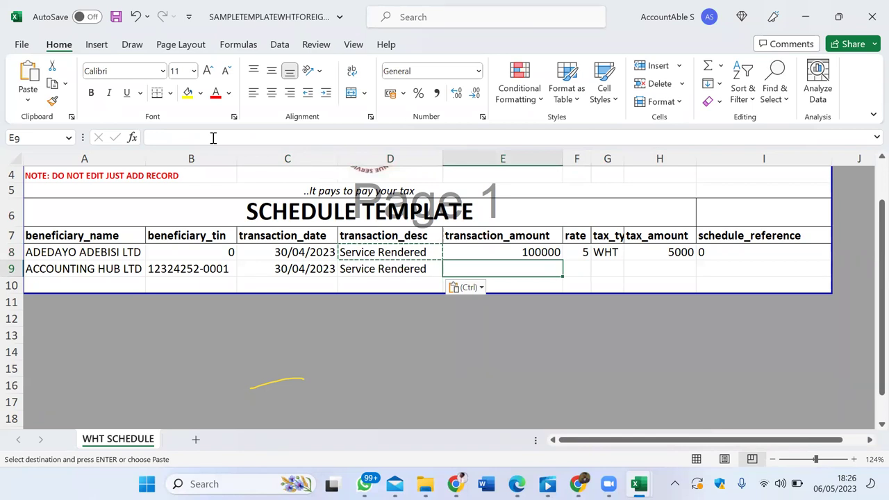
Step: Enter amount 1000000, rate 5, WHT, tax amount 50000 and reference 0 in row 9
type("100000")
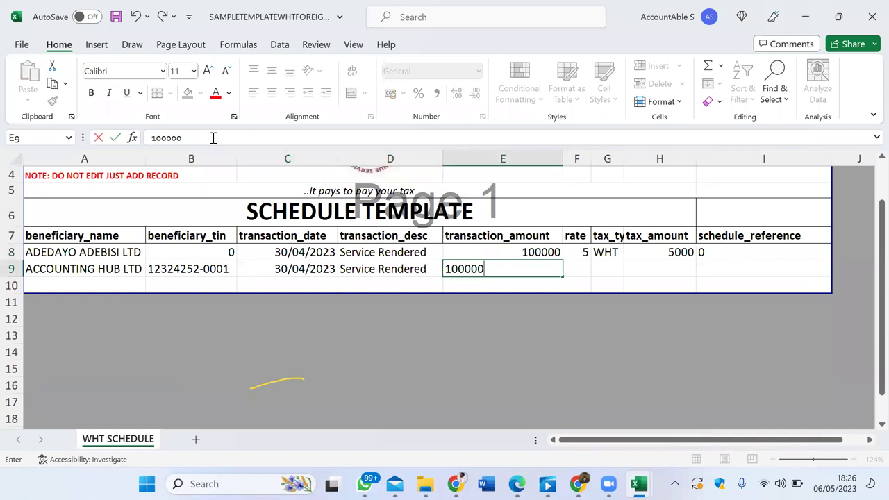
type("0")
key("Tab")
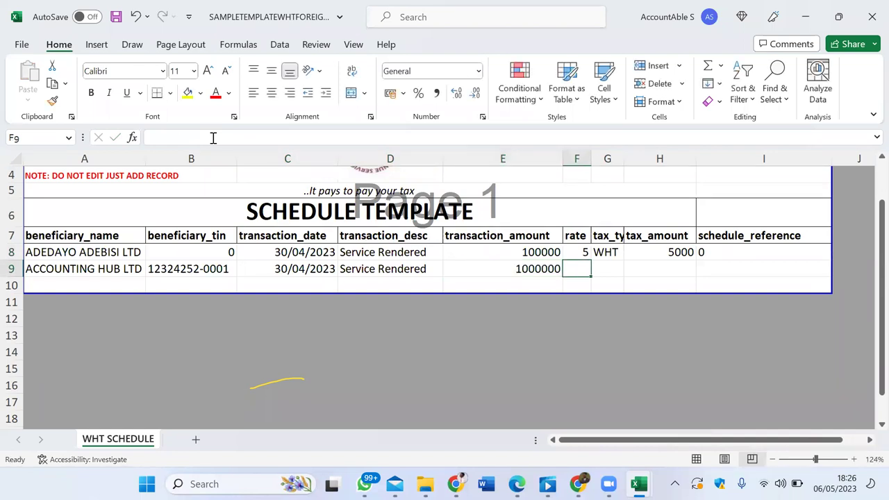
type("5")
key("Tab")
key("shift+Right")
key("shift+Left")
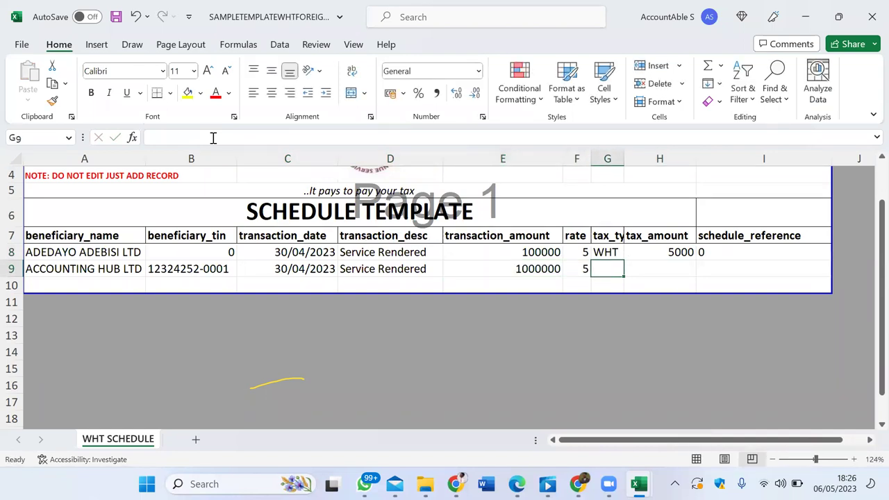
key("Tab")
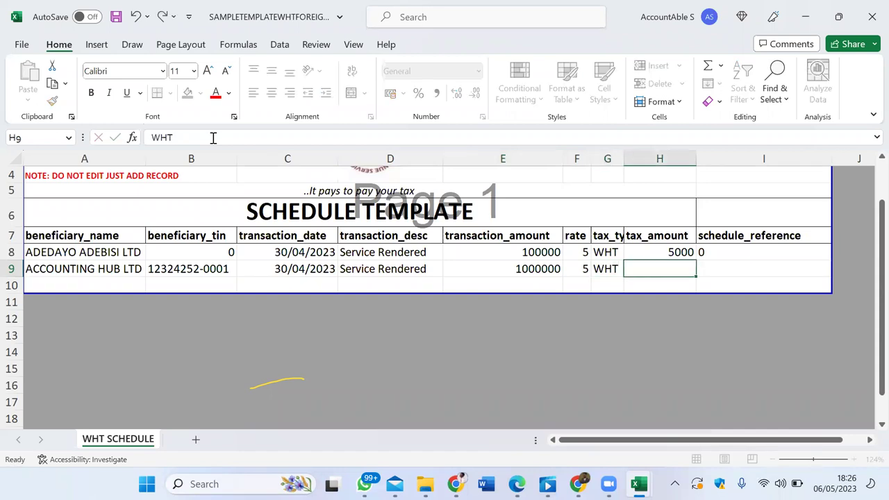
type("50000")
key("Tab")
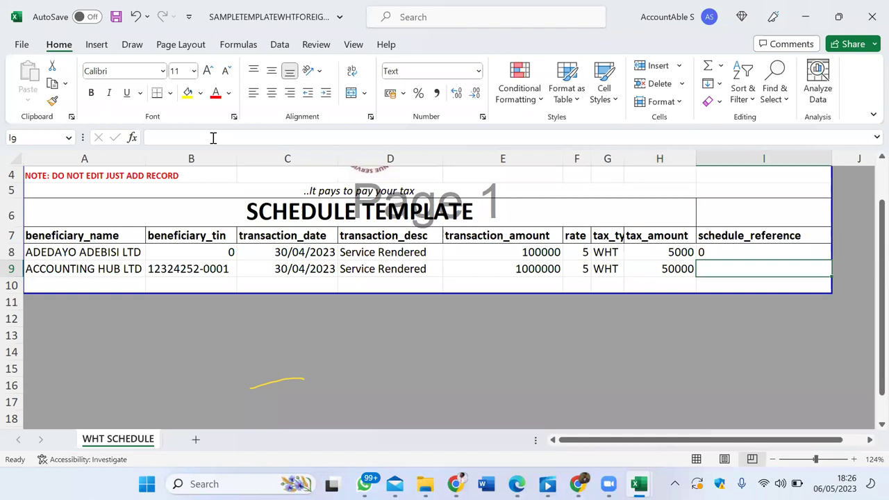
type("0")
key("Left")
key("Left")
key("Left")
key("Left")
key("Left")
key("Left")
key("Left")
key("Left")
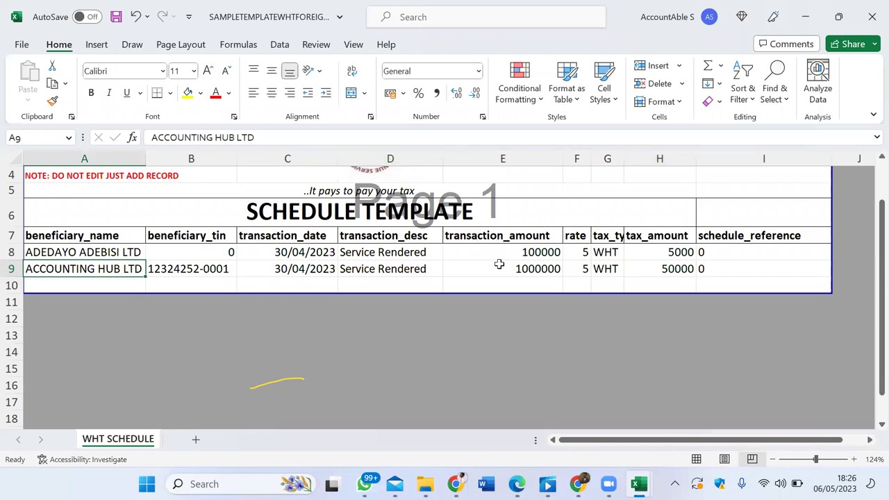
Step: Try Comma Style on the E8:E9 amounts, then revert them to General format
left_click_drag(556, 264, 522, 270)
left_click(536, 252)
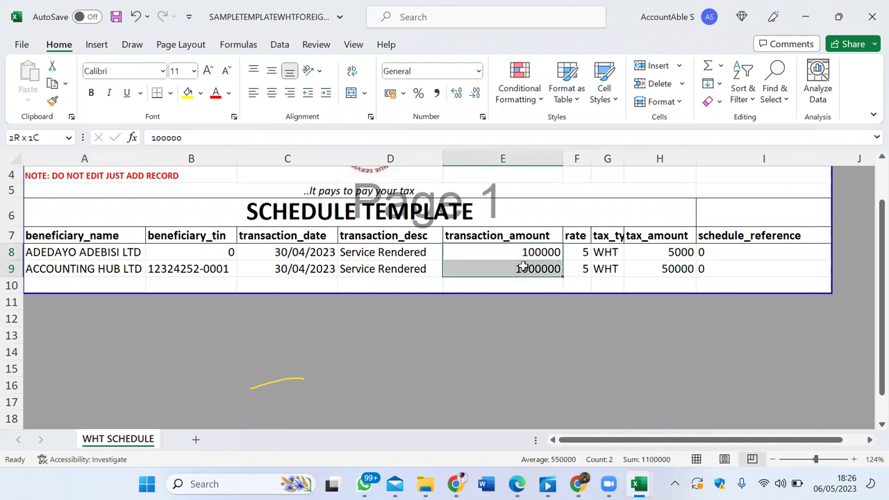
left_click(436, 92)
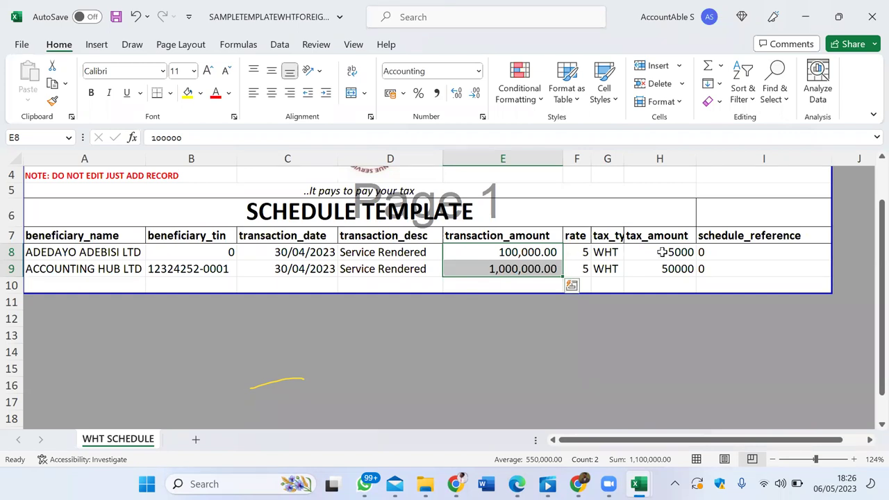
key("ctrl+shift+asciitilde")
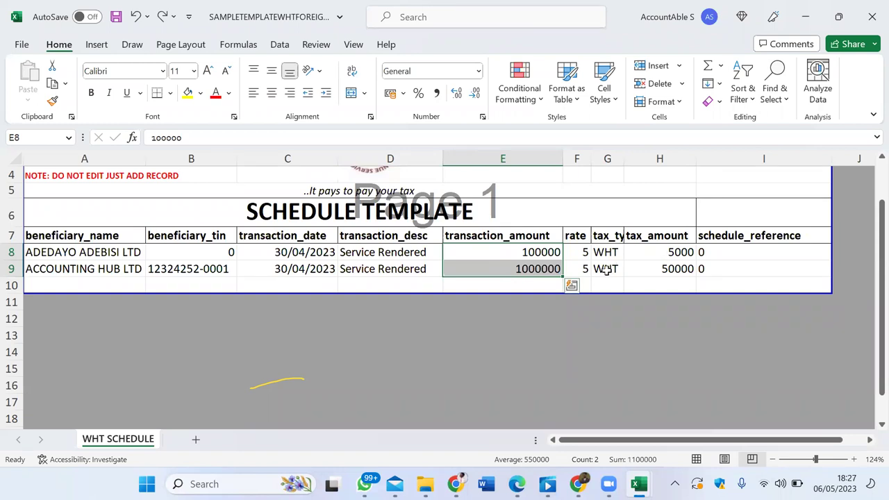
left_click(606, 271)
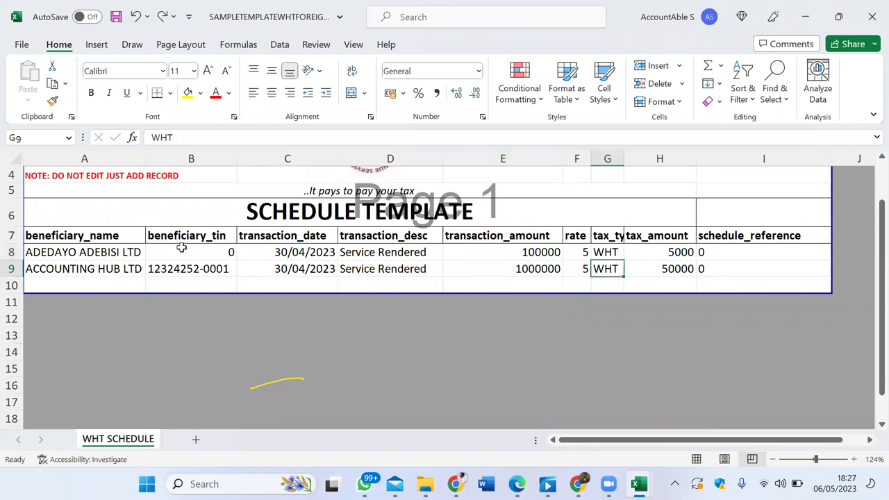
Step: Clear the placeholder 0 from the first record's TIN cell B8
left_click(188, 252)
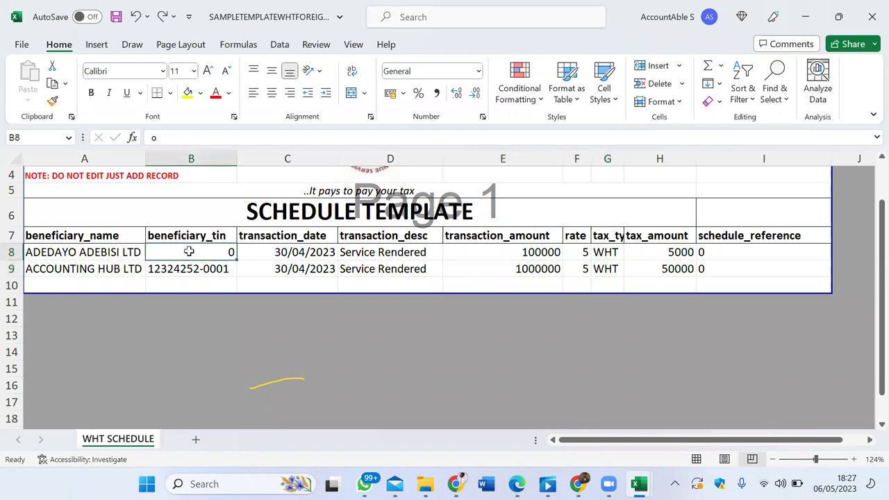
key("BackSpace")
key("Return")
key("Return")
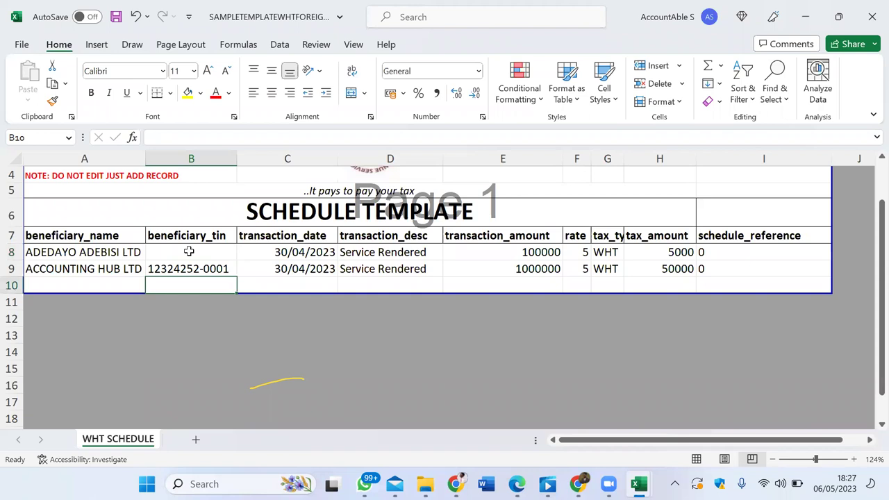
Step: Re-enter 0 in row 8's beneficiary_tin cell B8
key("Up")
key("Up")
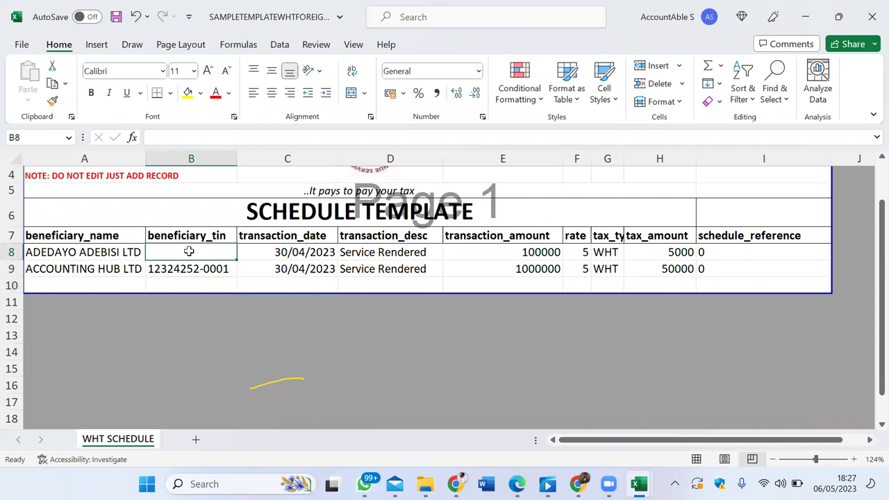
type("0")
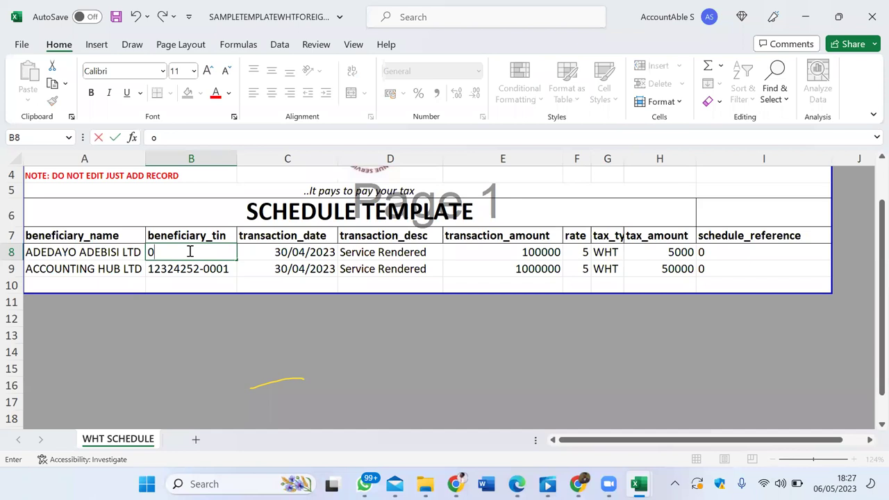
key("Tab")
key("shift+Down")
key("shift+Up")
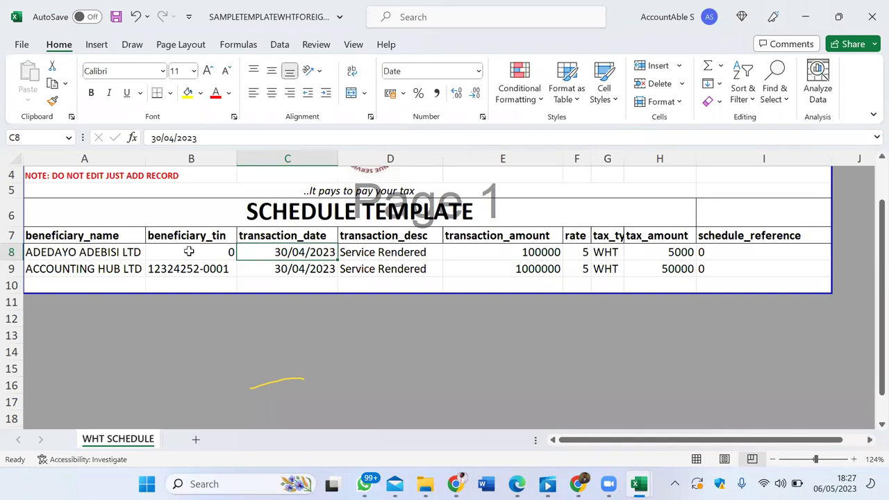
key("Down")
left_click(166, 133)
key("BackSpace")
type("-")
key("Right")
key("Right")
key("Right")
key("BackSpace")
type("-")
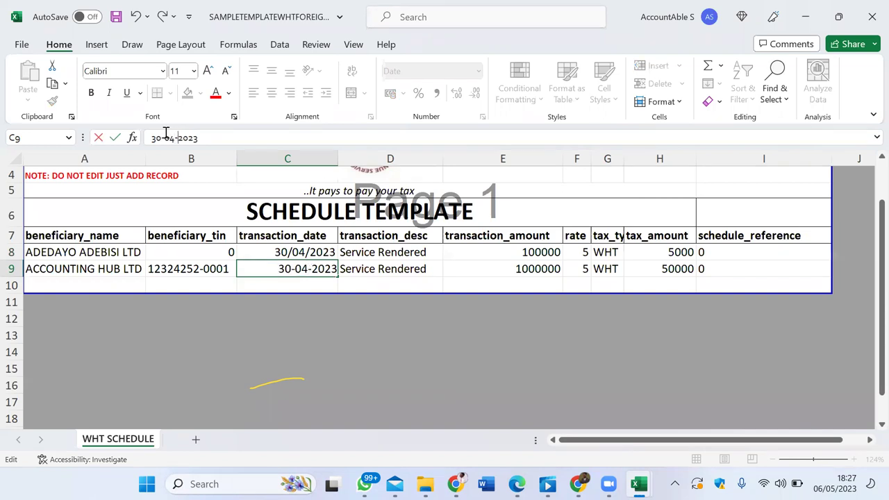
key("Return")
key("Up")
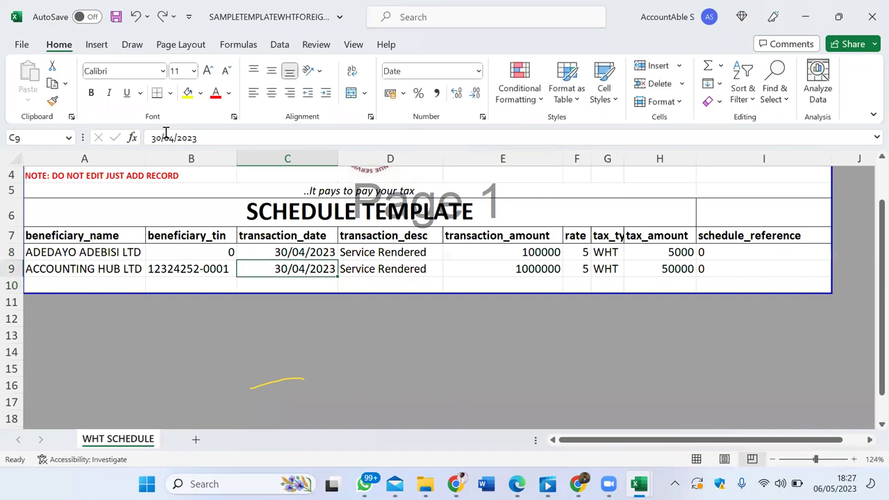
key("Right")
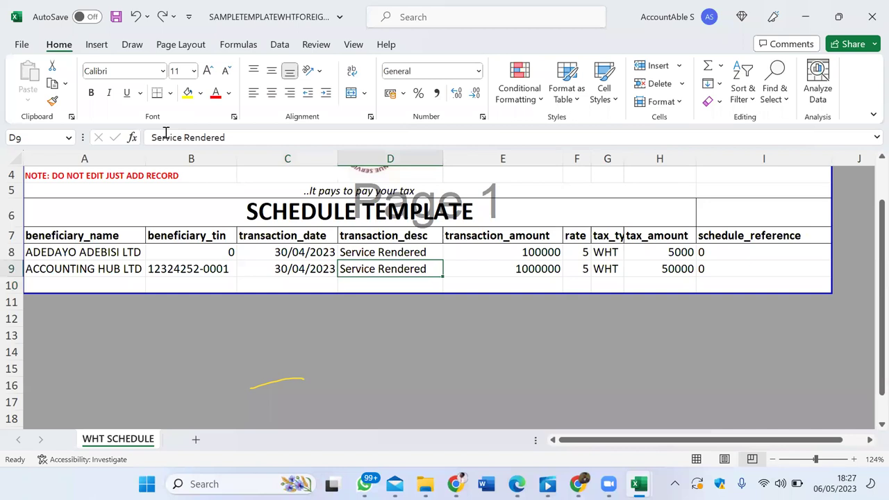
key("Left")
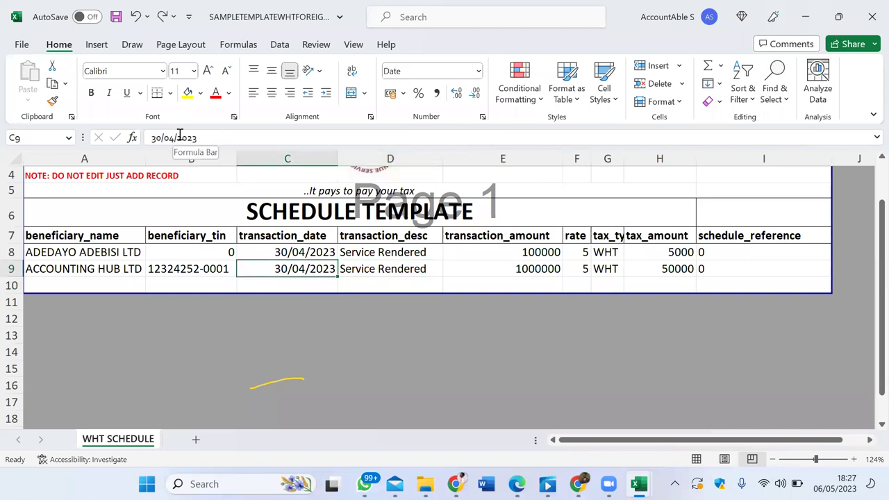
left_click(179, 136)
key("BackSpace")
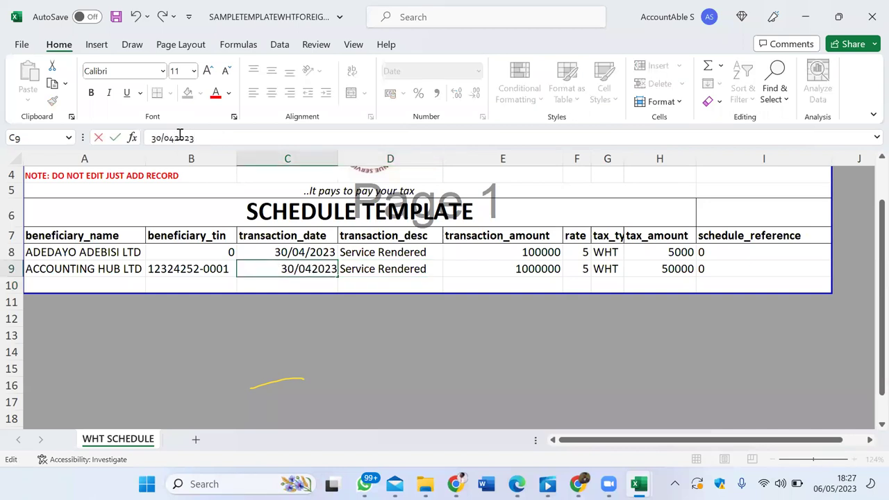
type("_")
key("Left")
key("Left")
key("Left")
key("BackSpace")
type("_")
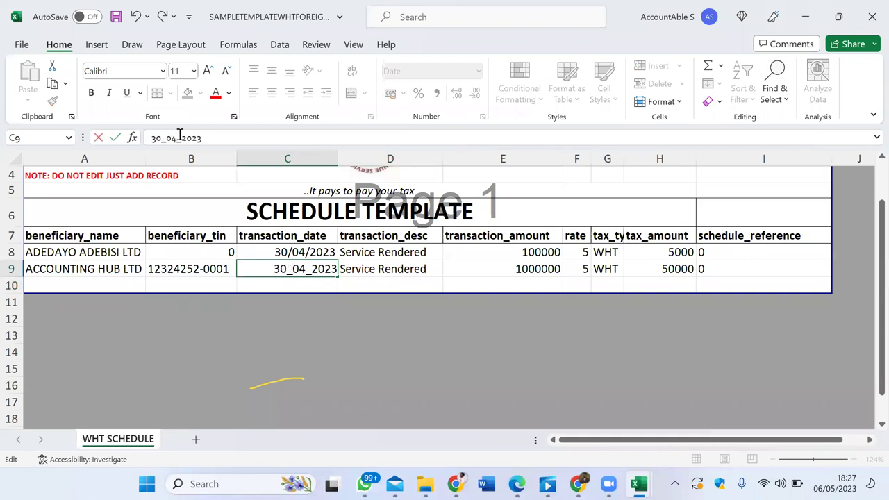
key("Return")
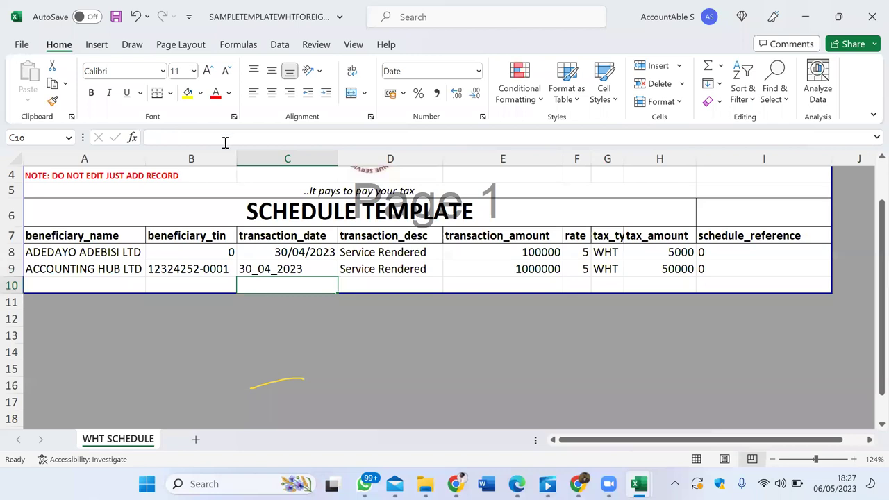
left_click(317, 251)
left_click(308, 265)
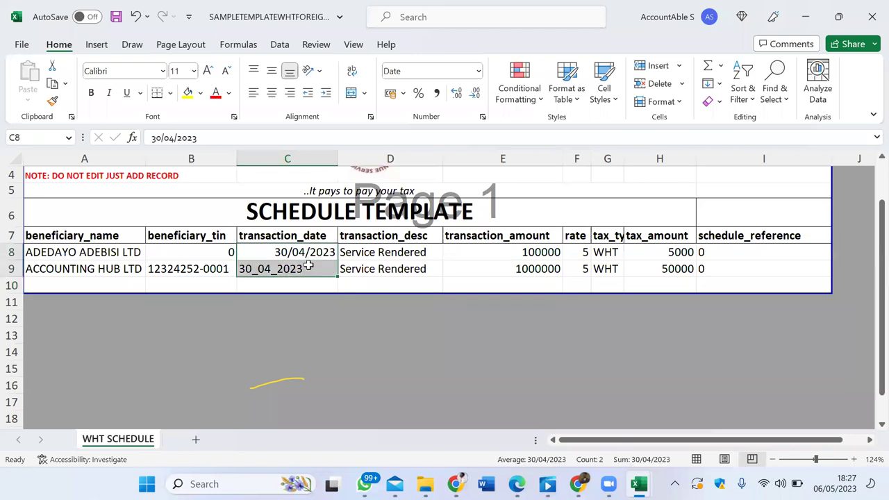
type("30_04_2023")
key("Up")
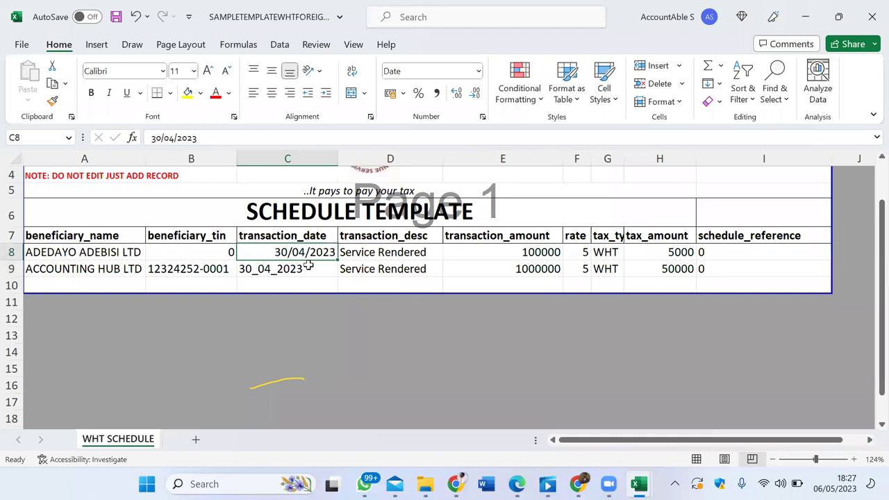
left_click(308, 265)
key("ctrl+d")
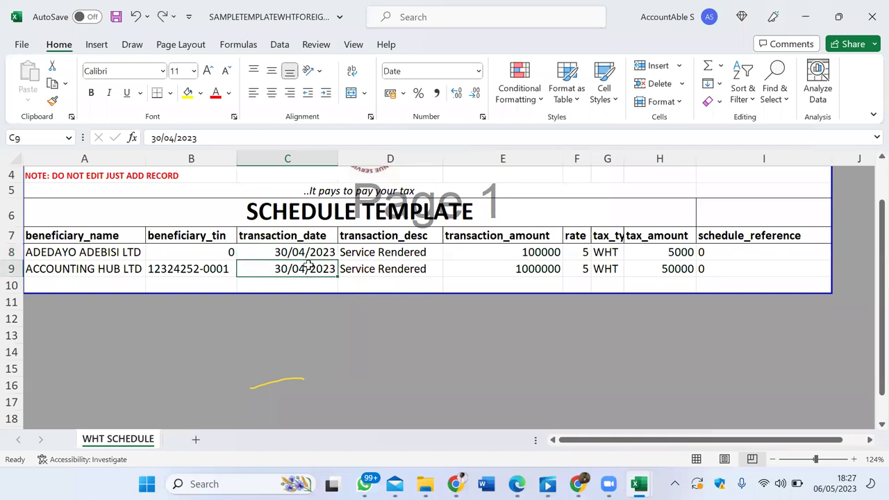
key("Tab")
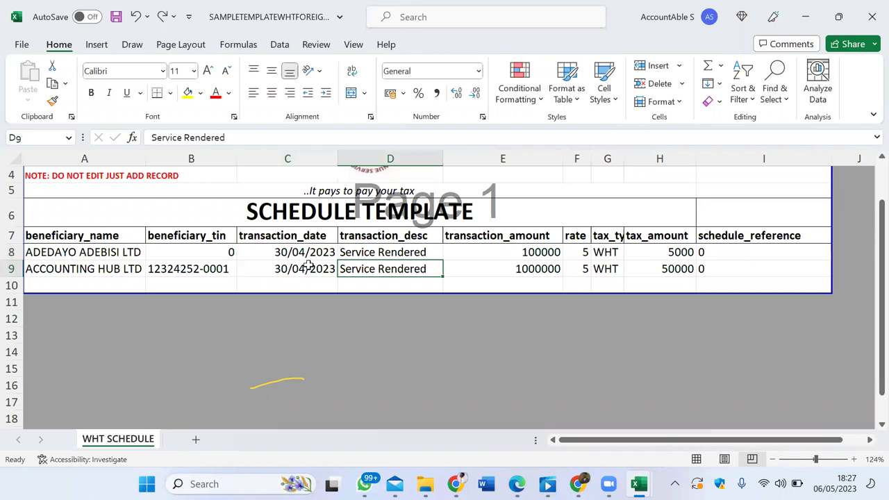
key("Tab")
key("Tab")
key("Tab")
key("Tab")
key("Tab")
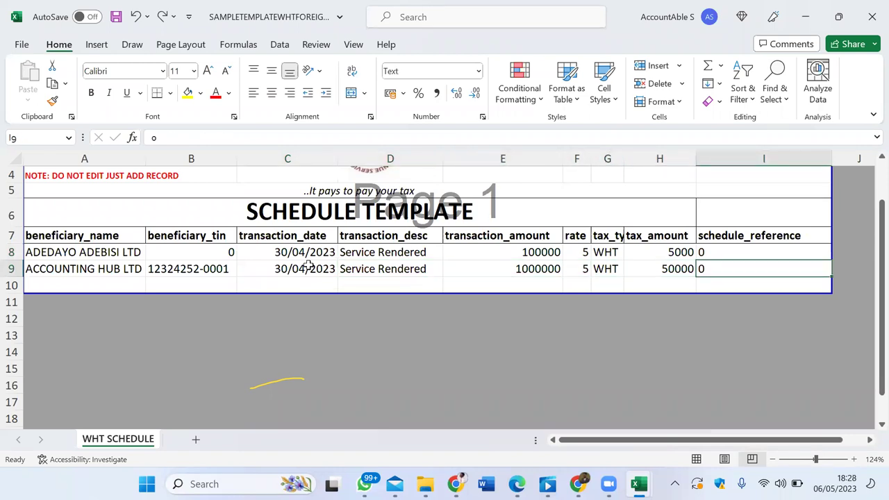
key("Left")
key("Left")
key("Left")
key("Left")
key("Left")
key("Left")
key("Left")
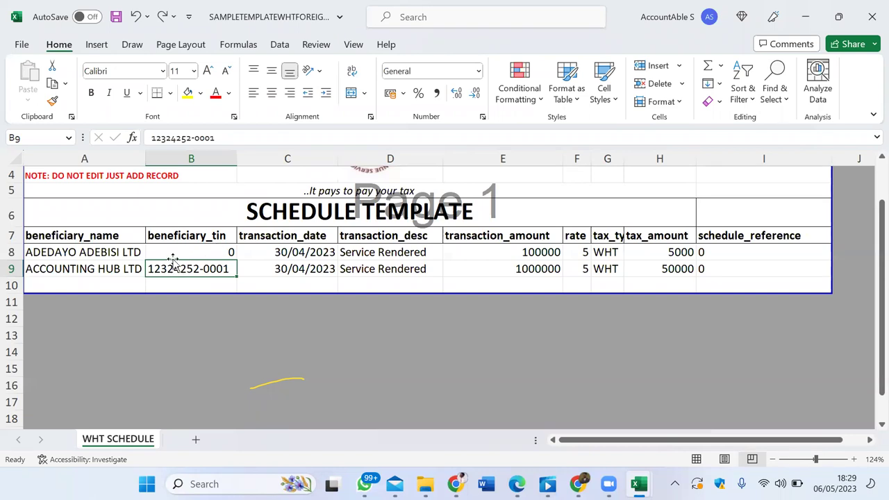
key("Right")
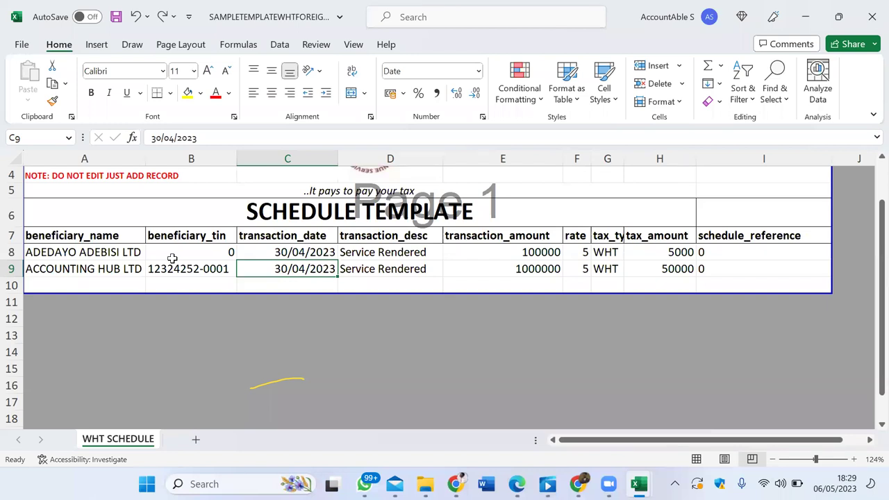
Step: Copy the schedule template range A1:I10 and start a new blank workbook
scroll(173, 258, "up", 1)
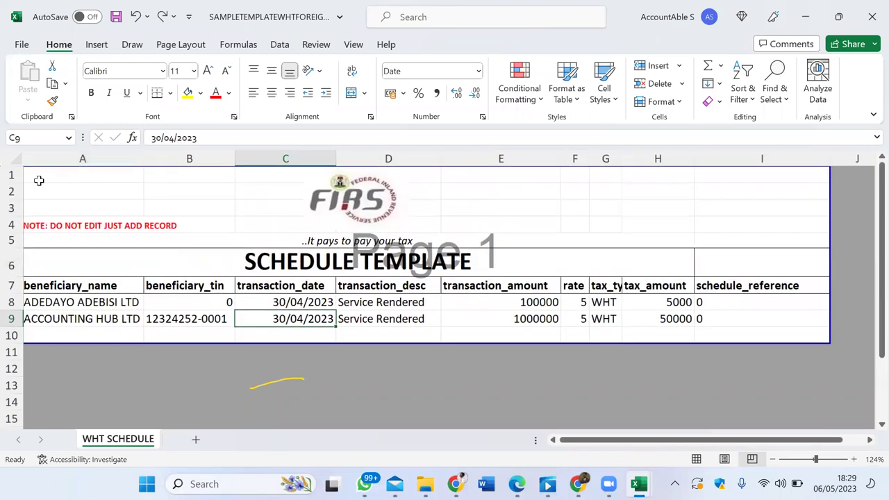
left_click_drag(35, 175, 746, 345)
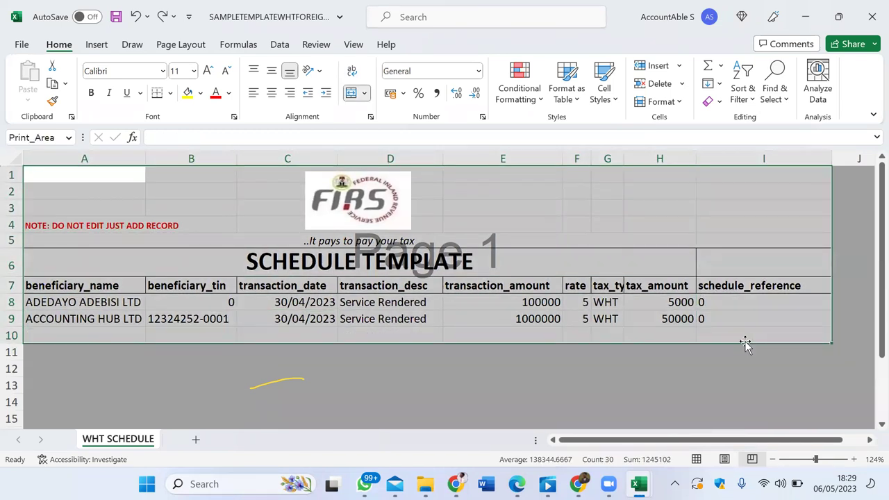
key("ctrl+c")
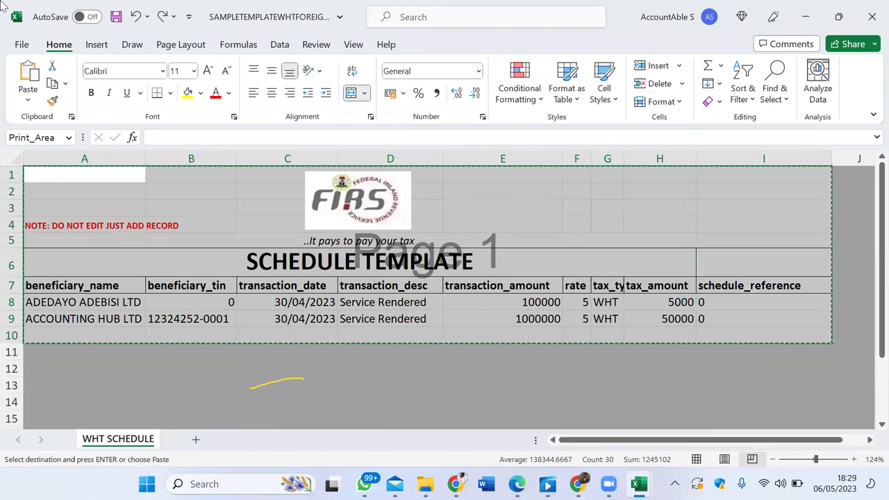
left_click(25, 44)
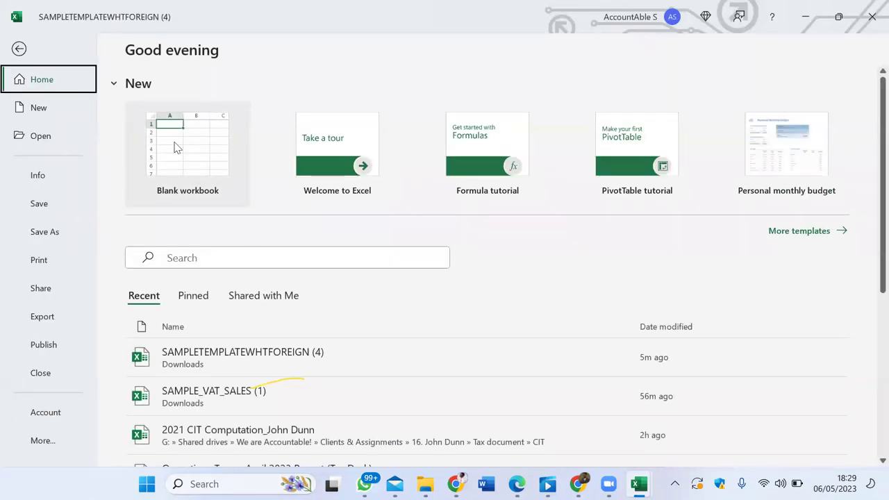
left_click(172, 142)
Step: Paste the template into the new workbook, save it to Downloads as 'FIRS WHT UPLOAD', and close it
key("ctrl+v")
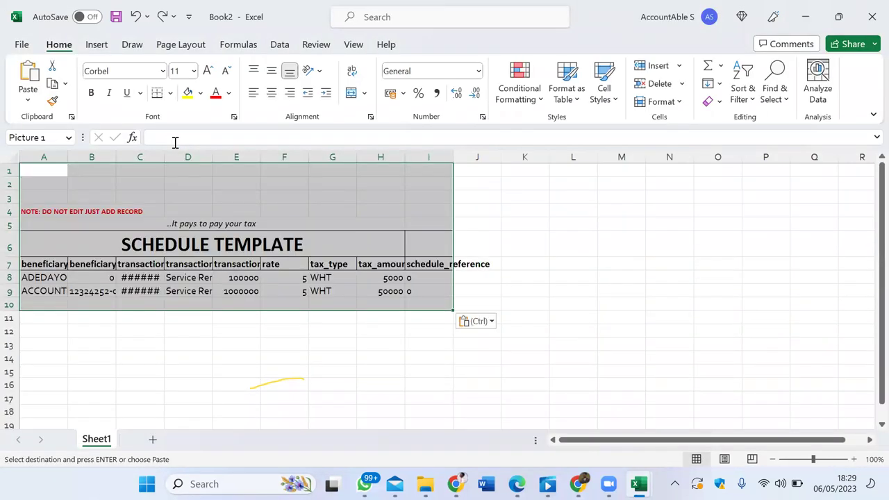
left_click(26, 45)
left_click(56, 237)
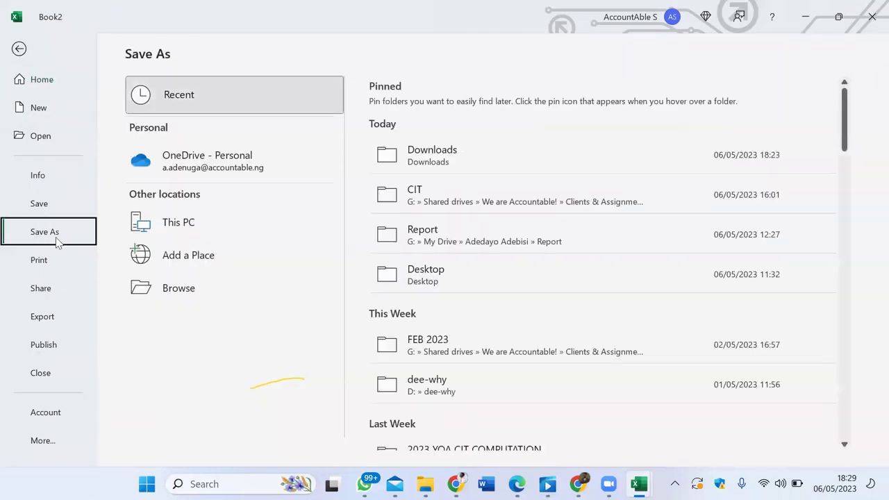
double_click(200, 235)
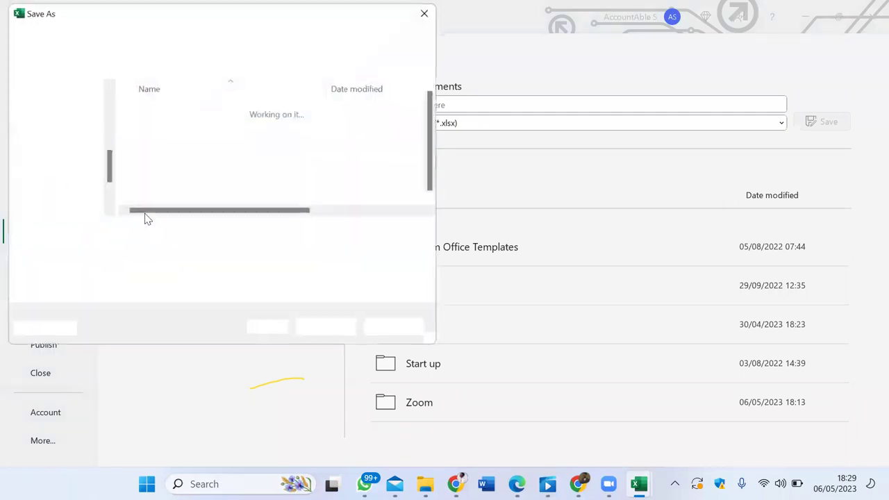
left_click(78, 162)
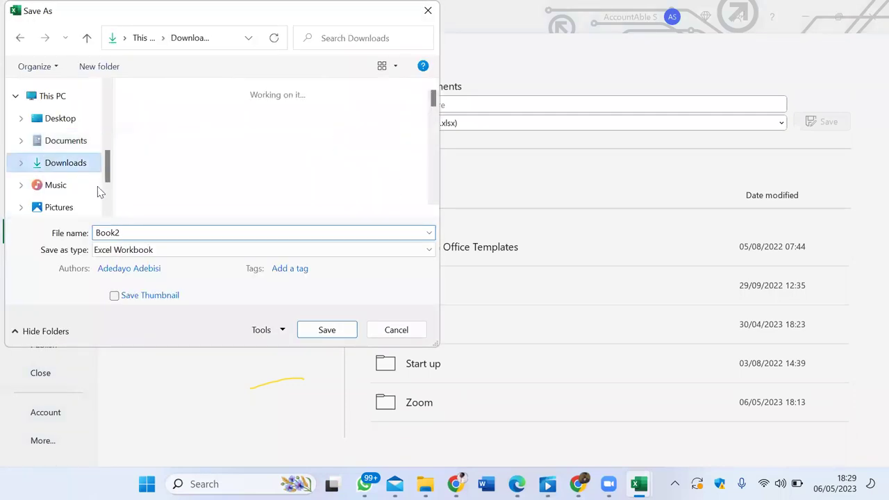
double_click(137, 232)
type("FIRS WHT UPLOAD.")
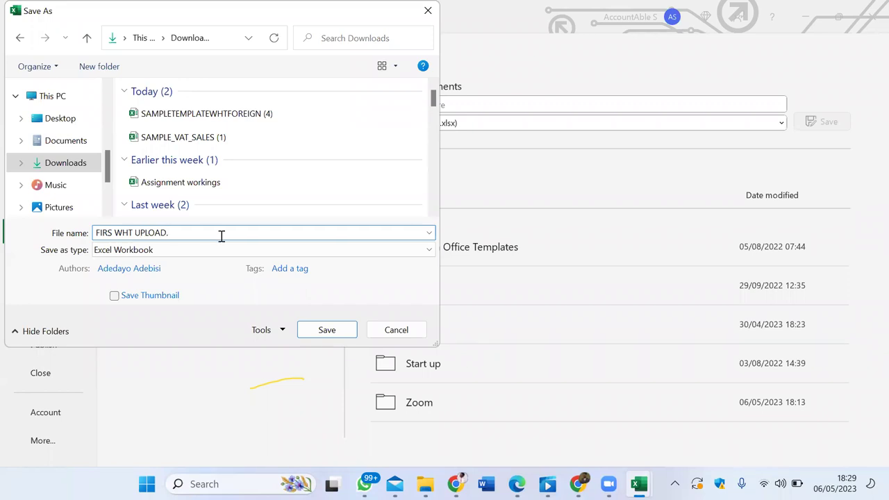
left_click(328, 331)
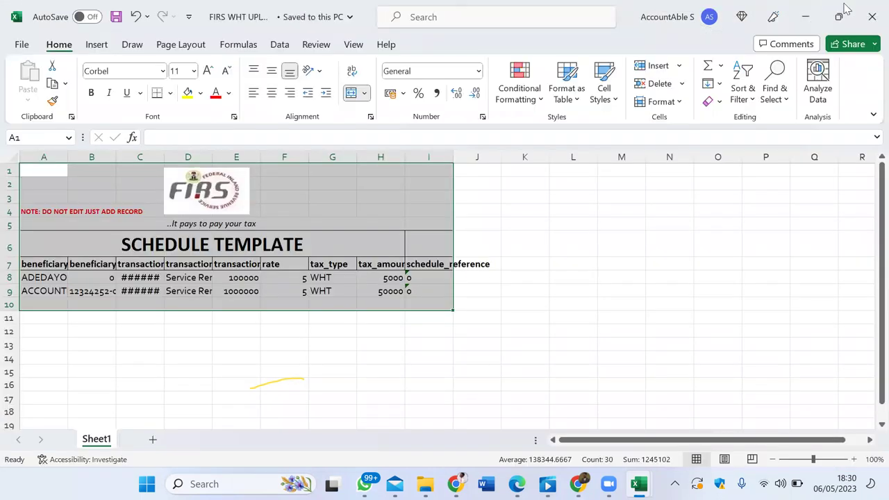
left_click(871, 12)
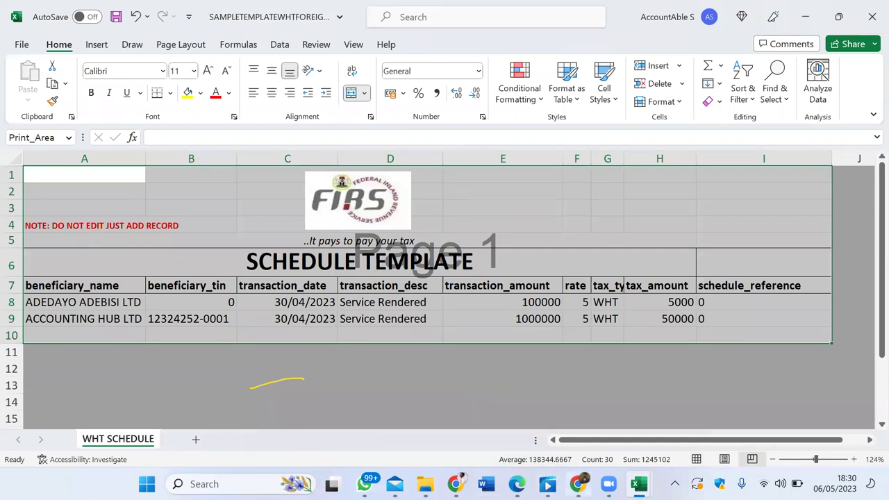
Step: Attach the FIRS WHT UPLOAD schedule with WHT type Others and submit it
left_click(577, 484)
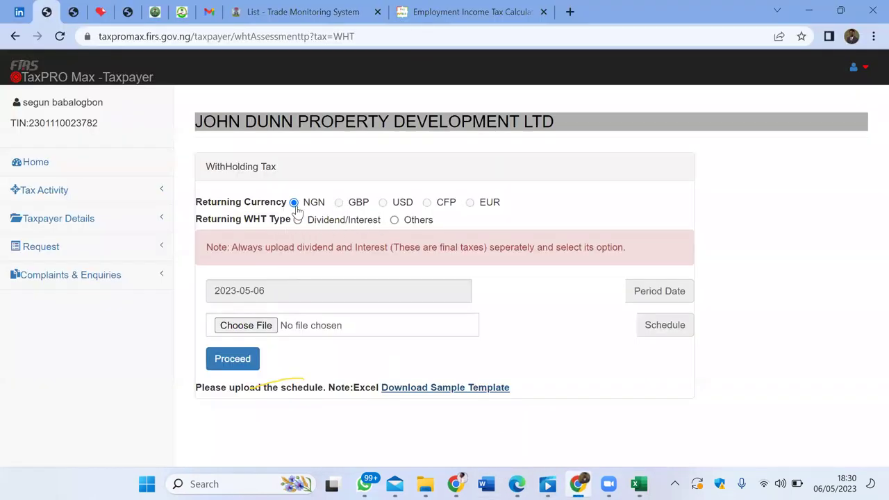
left_click(394, 220)
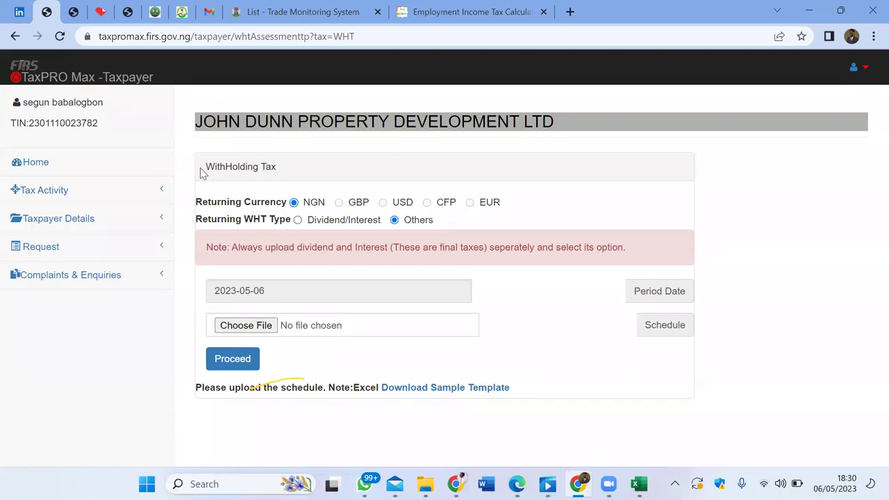
left_click(248, 327)
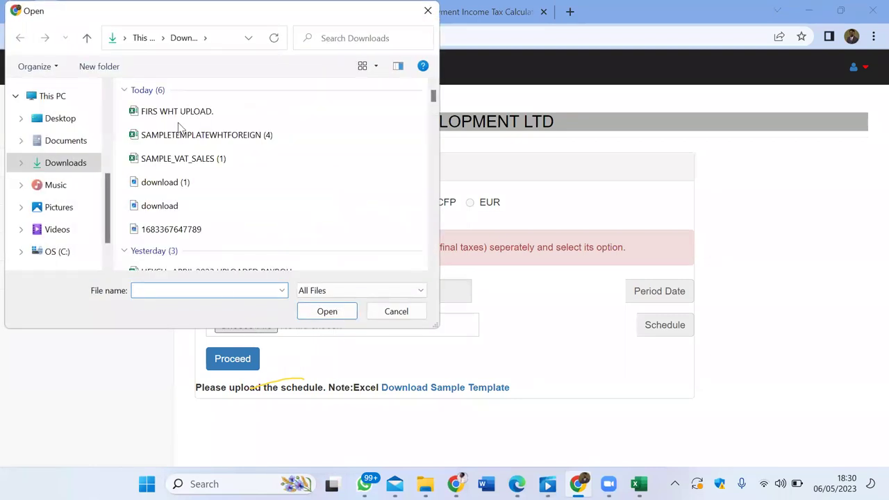
left_click(182, 112)
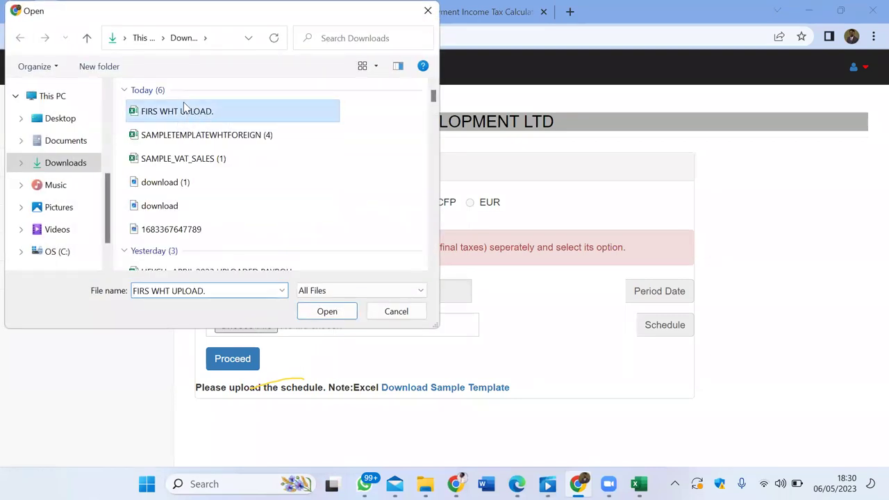
left_click(337, 314)
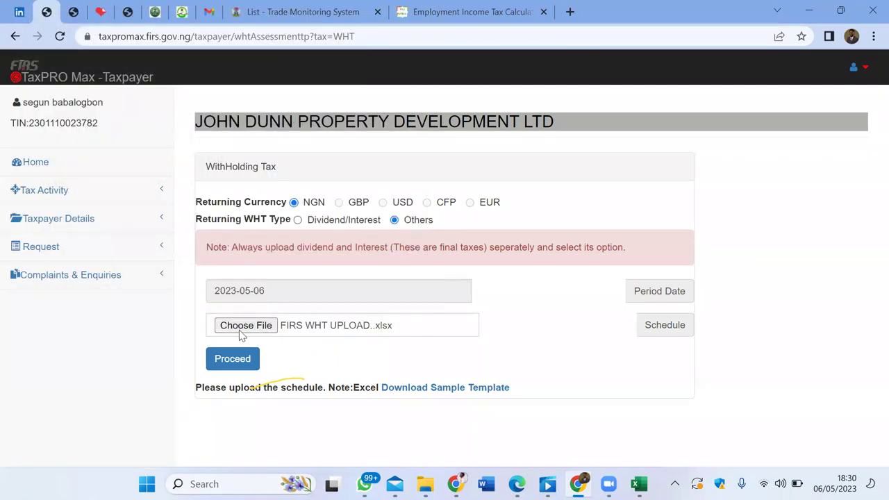
left_click(233, 359)
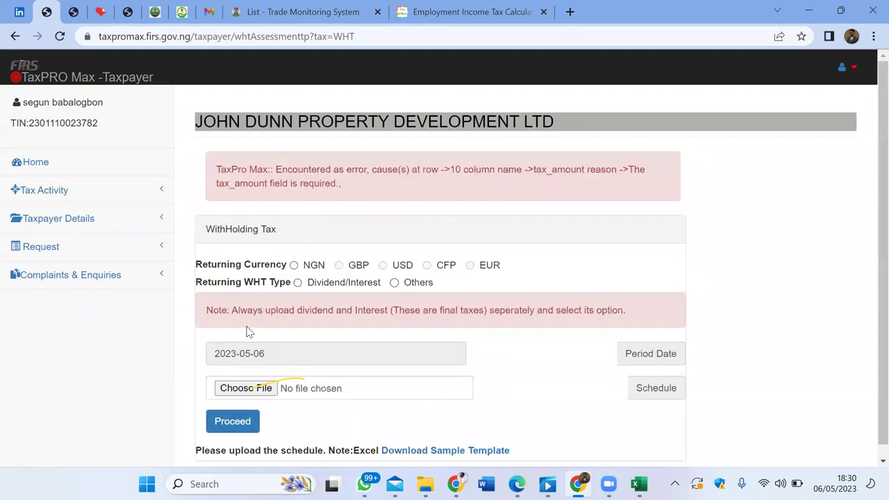
Step: Resubmit FIRS WHT UPLOAD with currency NGN and WHT type Others
left_click(295, 266)
left_click(394, 283)
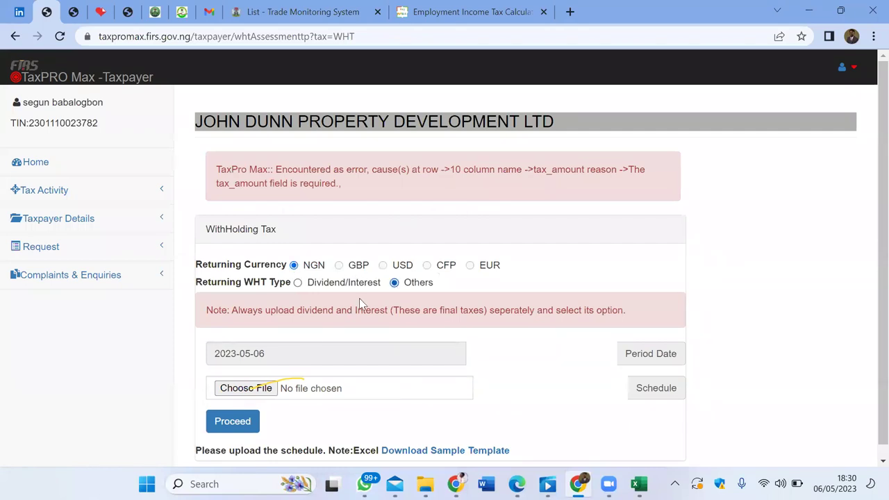
left_click(243, 387)
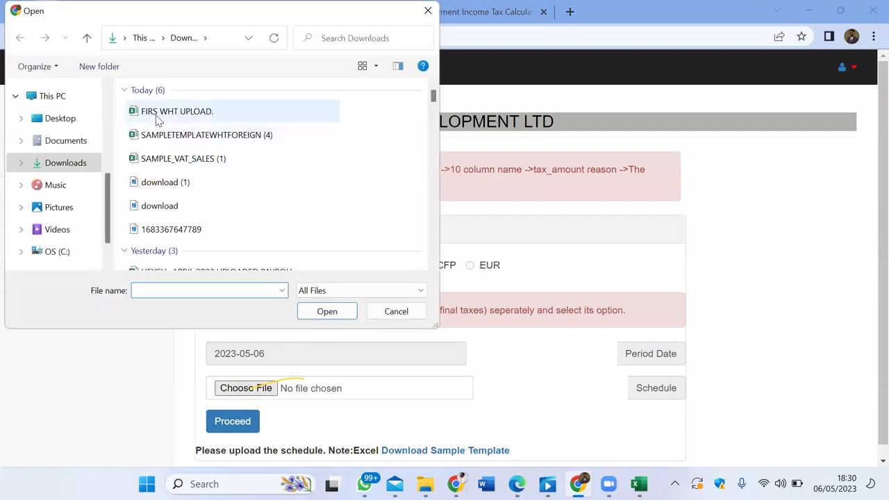
left_click(164, 112)
left_click(324, 312)
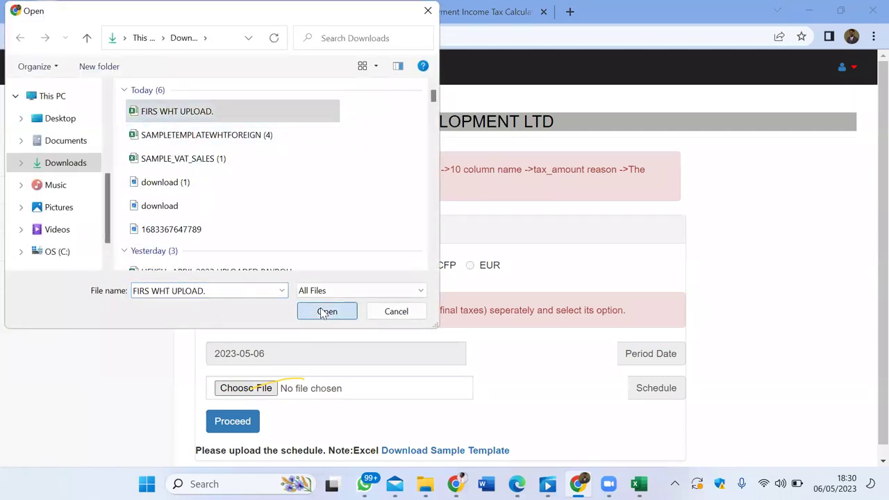
left_click(233, 422)
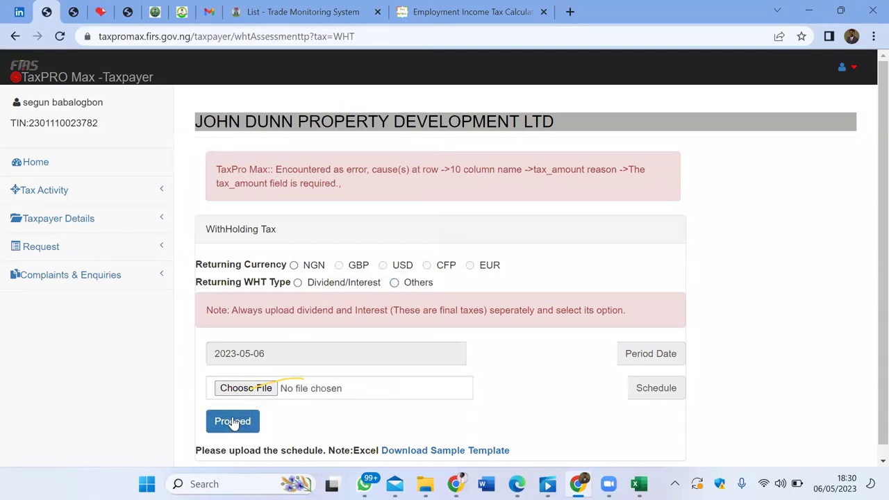
Step: Return to the taxpayer home dashboard and bring up File Explorer
scroll(376, 310, "down", 1)
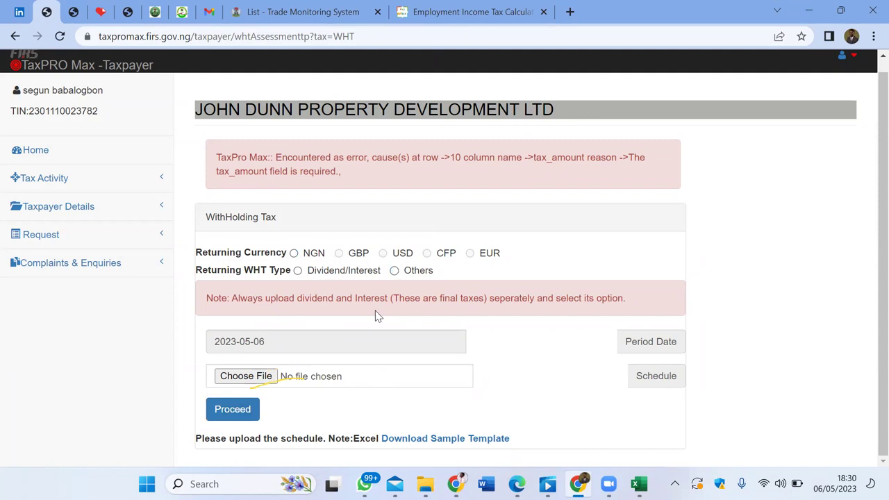
left_click(59, 153)
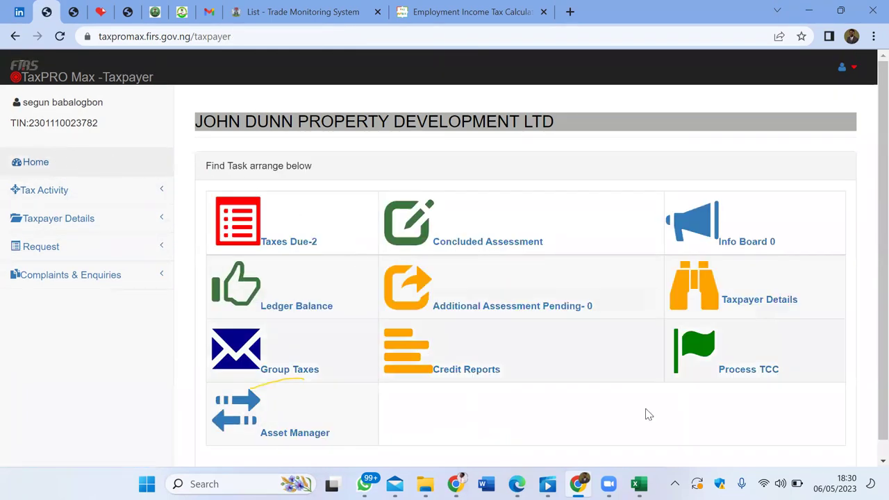
left_click(427, 481)
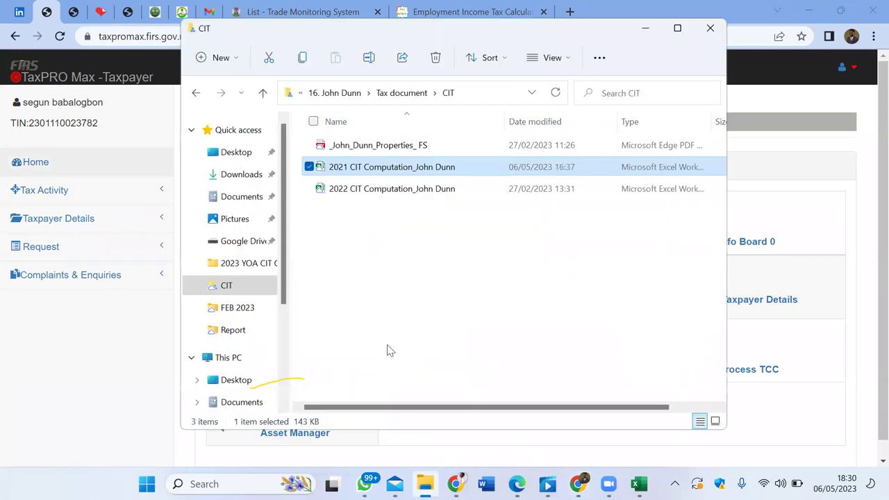
Step: Select the FIRS WHT UPLOAD workbook in Downloads and open it in Excel
left_click(240, 173)
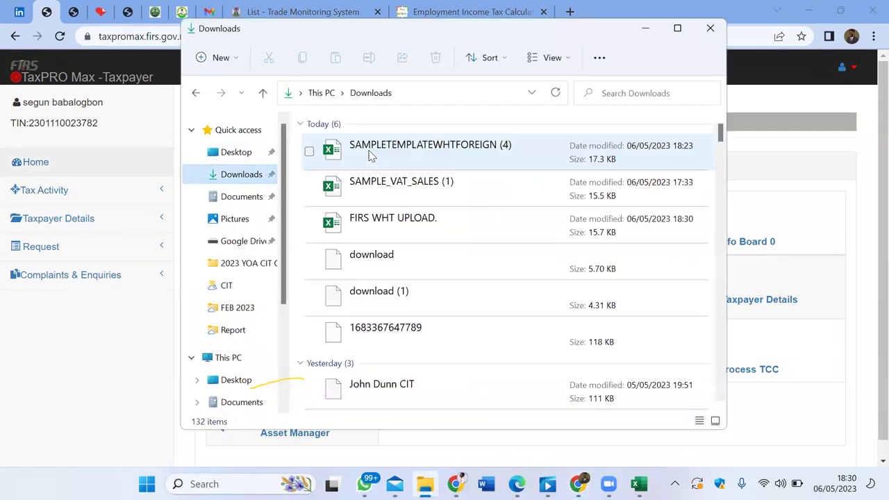
left_click(414, 231)
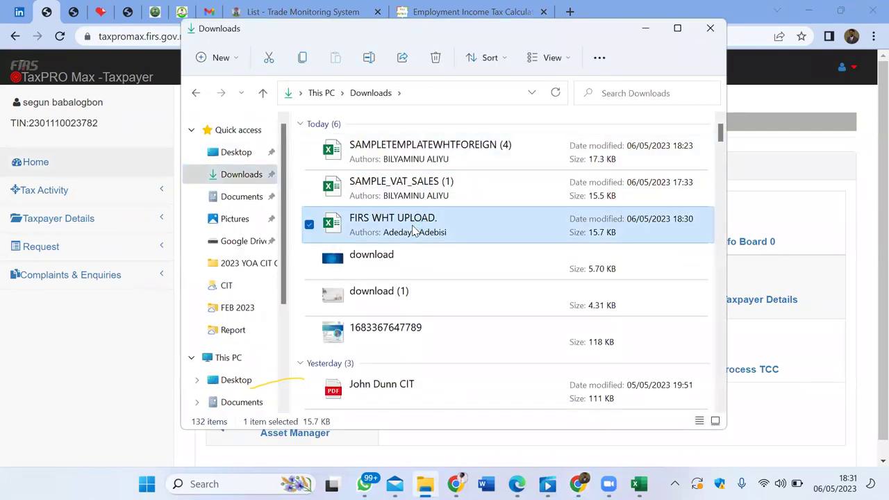
key("alt+Tab")
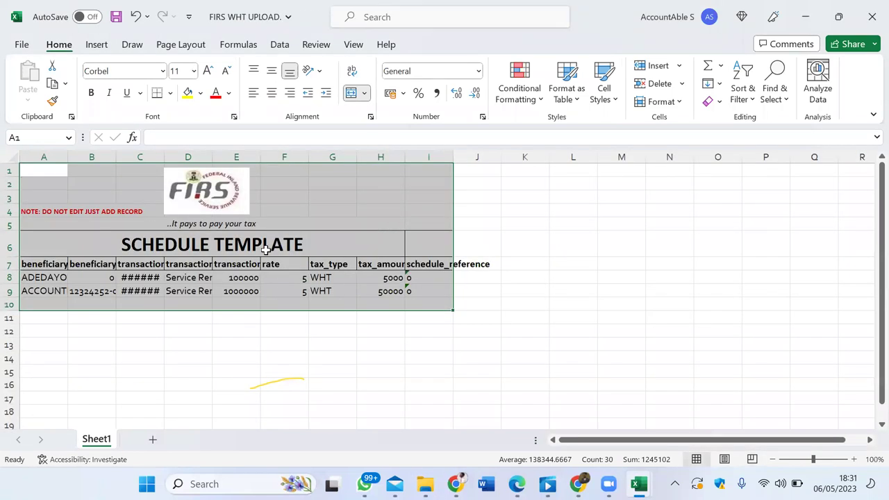
Step: Widen columns A, B and C so names, TINs and dates show in full
left_click(266, 250)
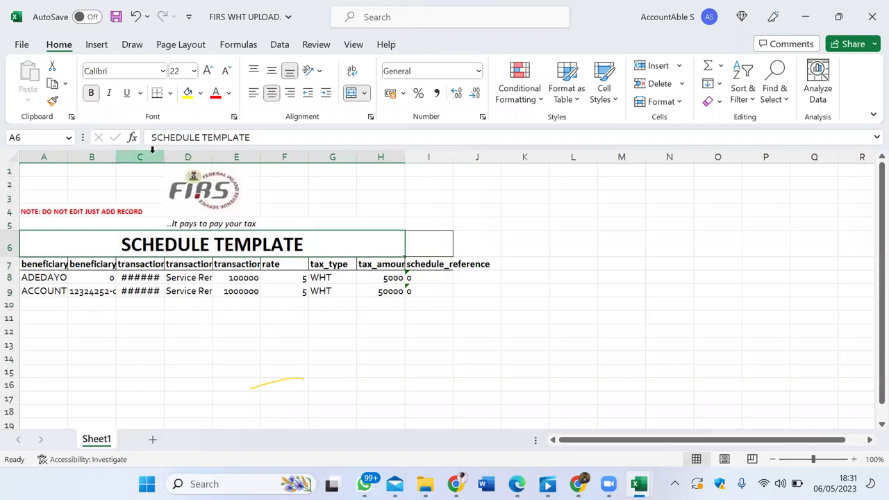
left_click_drag(164, 157, 193, 157)
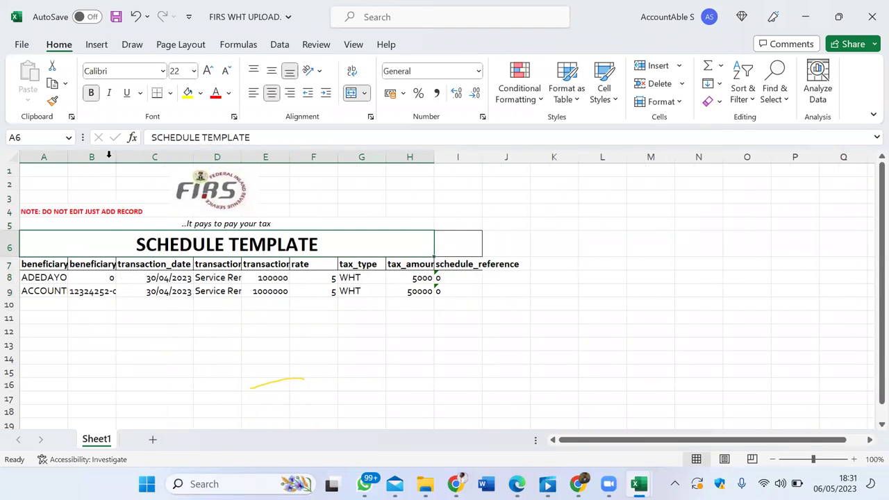
left_click_drag(115, 158, 167, 158)
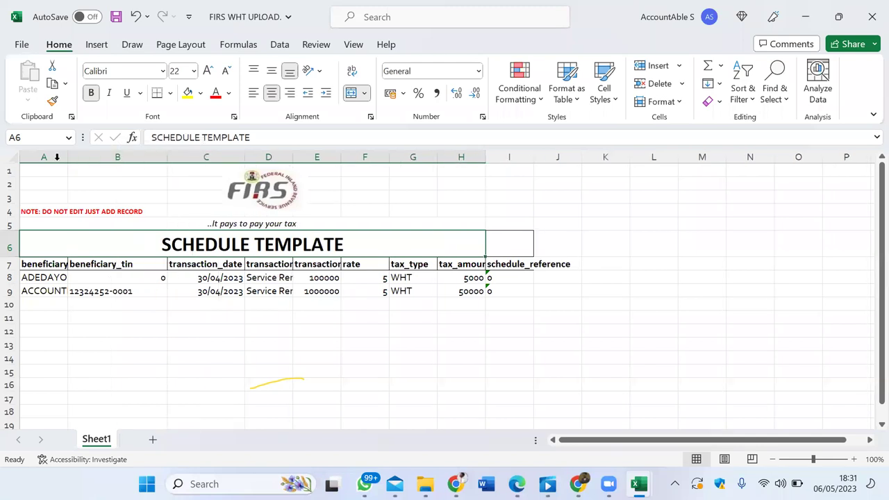
left_click_drag(66, 153, 144, 159)
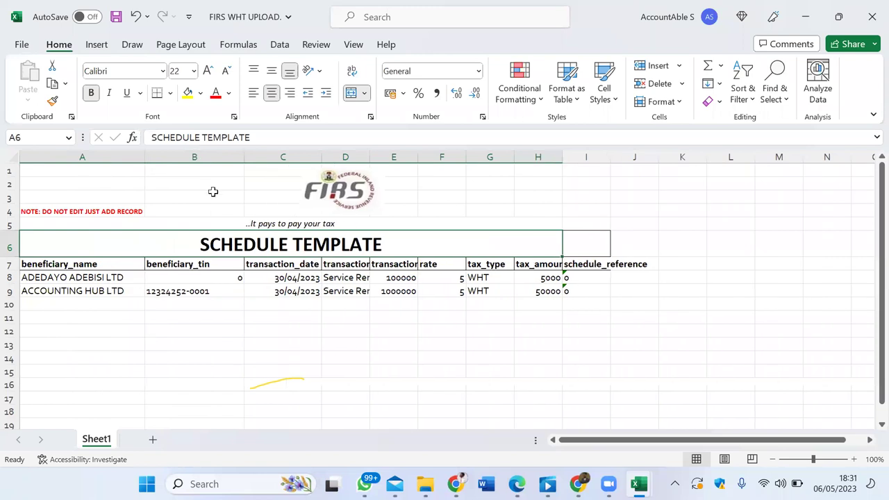
left_click_drag(243, 157, 224, 167)
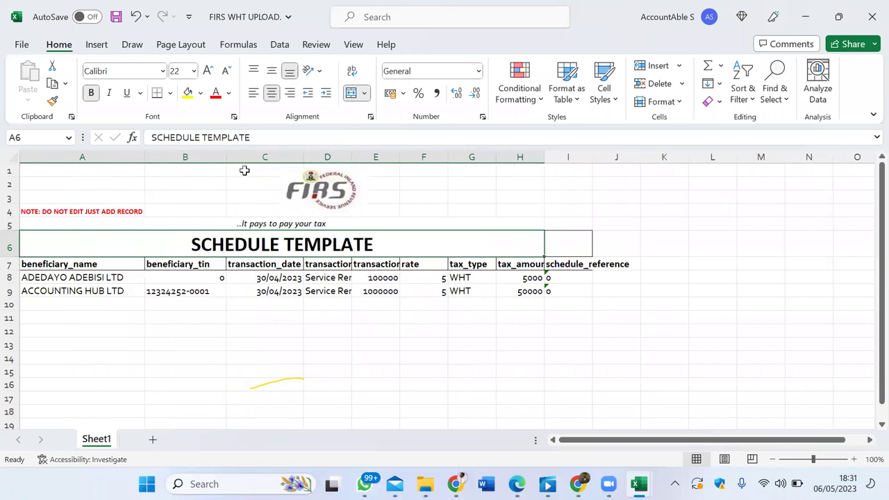
Step: Re-enter 0 as the TIN in cell B8 and widen column C a little more
left_click(202, 278)
type("0")
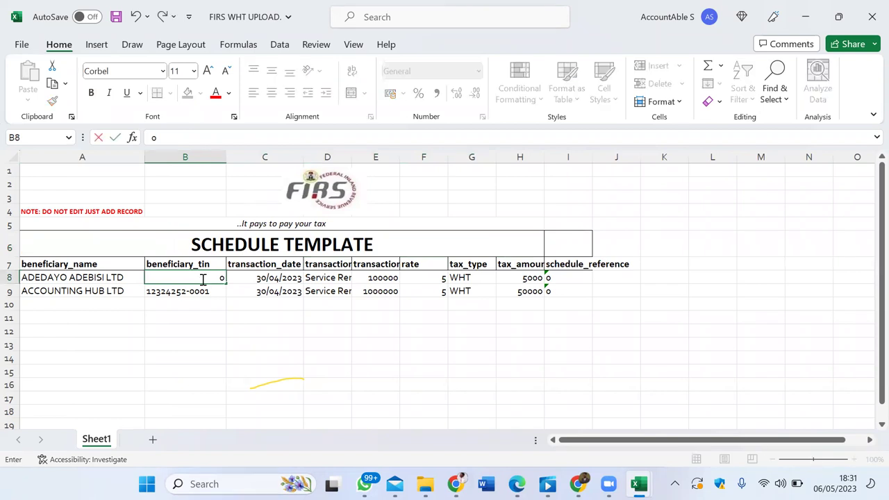
key("Return")
key("Right")
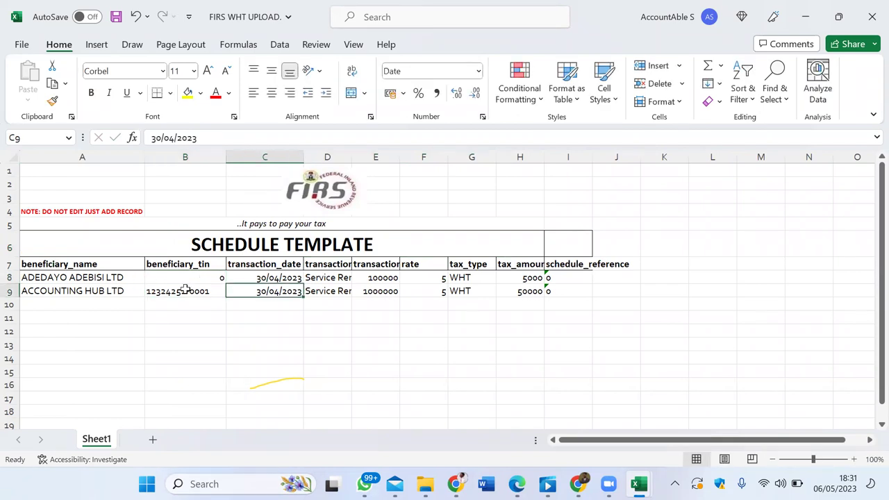
left_click_drag(304, 154, 394, 162)
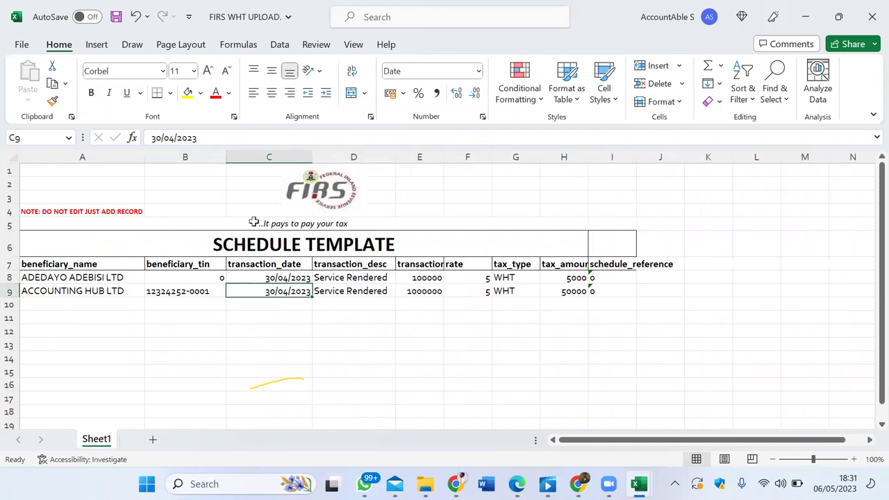
Step: Copy ACCOUNTING HUB LTD's TIN from B9 and bring up the FIRS TIN verification page
left_click(168, 287)
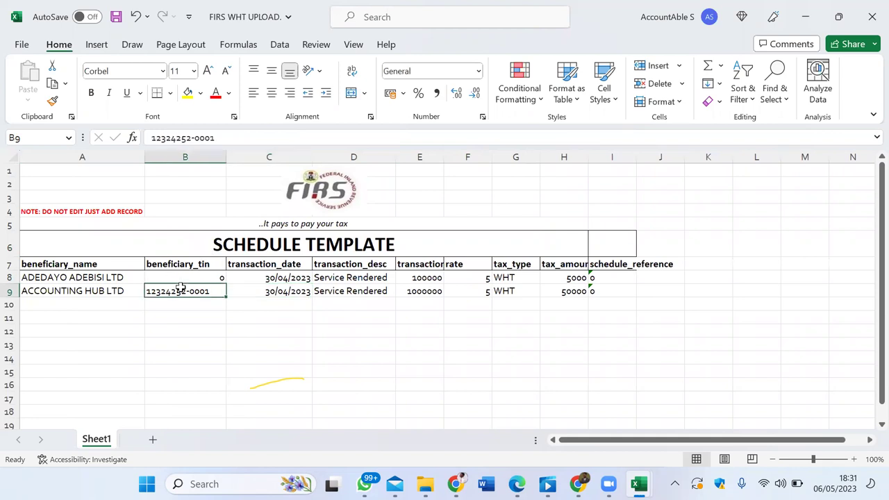
left_click_drag(221, 137, 129, 139)
key("ctrl+c")
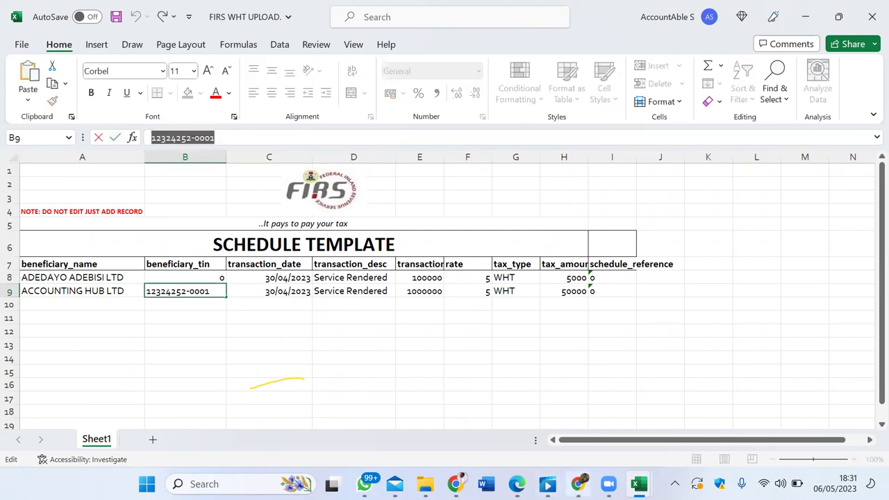
left_click(578, 484)
left_click(73, 11)
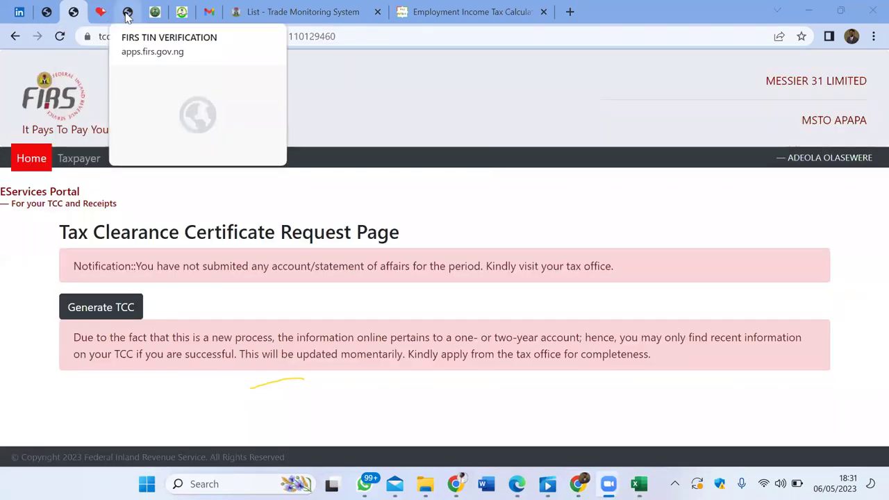
left_click(127, 12)
Step: Search FIRS TIN Verification by ACCOUNTING HUB LTD's pasted TIN, then return to the workbook
left_click(239, 376)
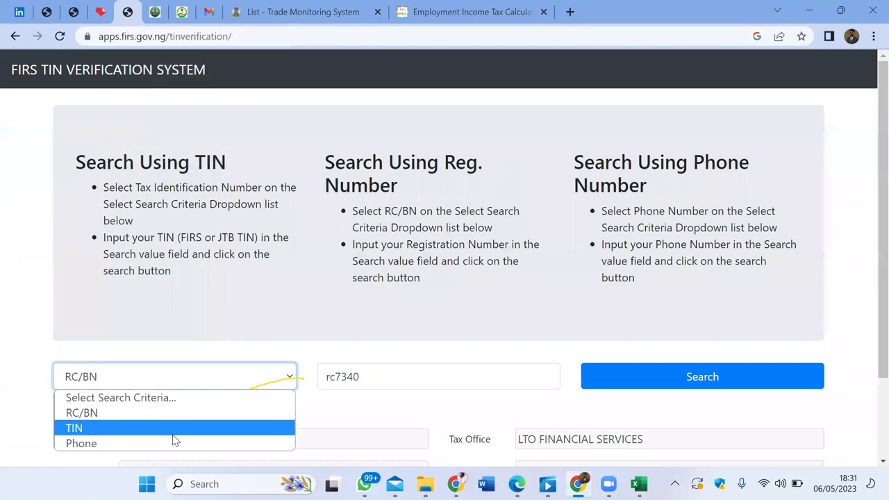
left_click(174, 428)
left_click_drag(368, 373, 273, 371)
key("ctrl+v")
left_click(741, 373)
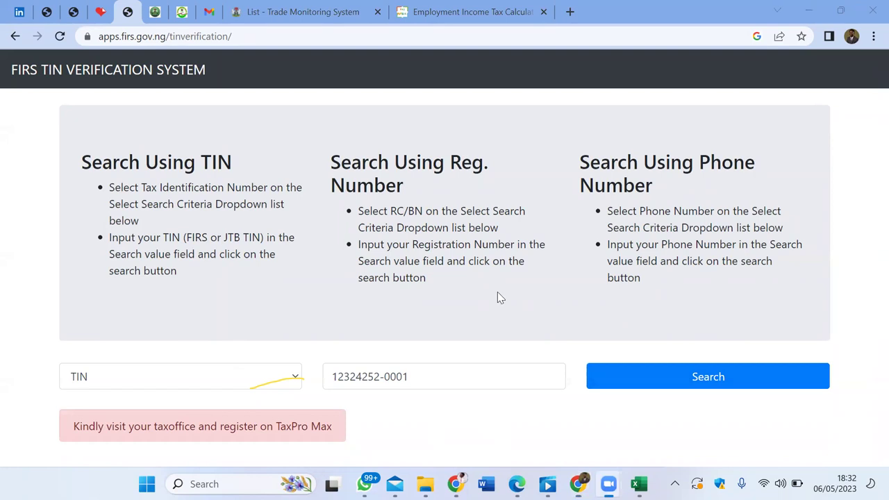
mouse_move(639, 484)
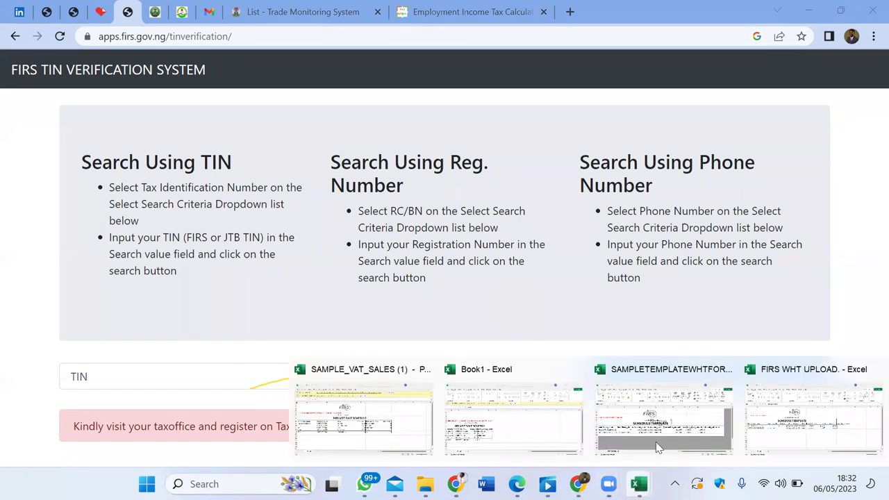
left_click(794, 413)
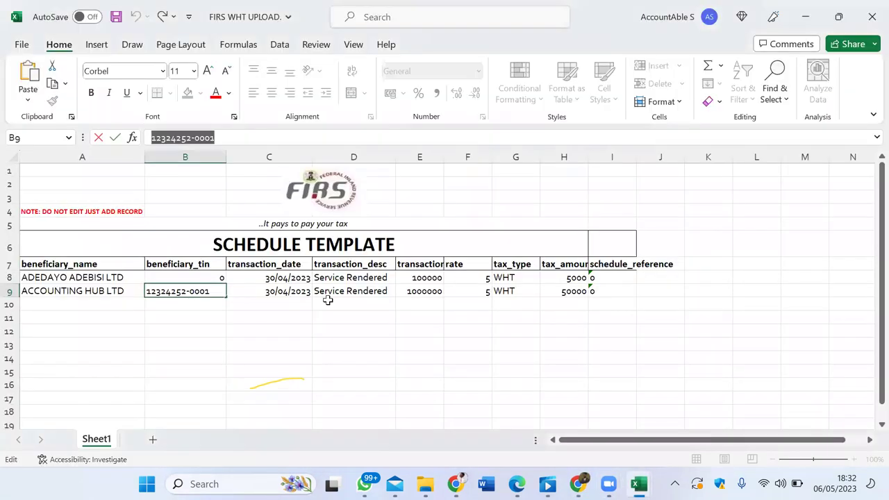
Step: Enter 0 as ACCOUNTING HUB LTD's TIN in B9 and its schedule reference in I9
type("0")
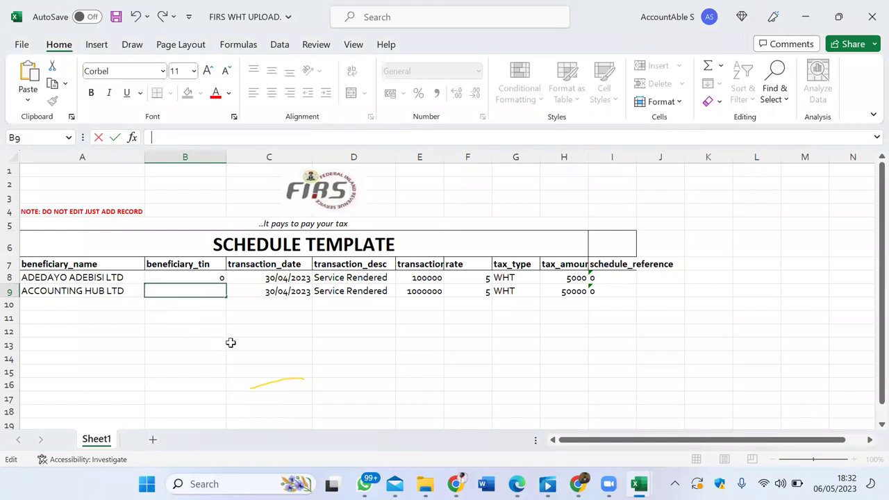
key("Tab")
key("Tab")
key("Tab")
key("Tab")
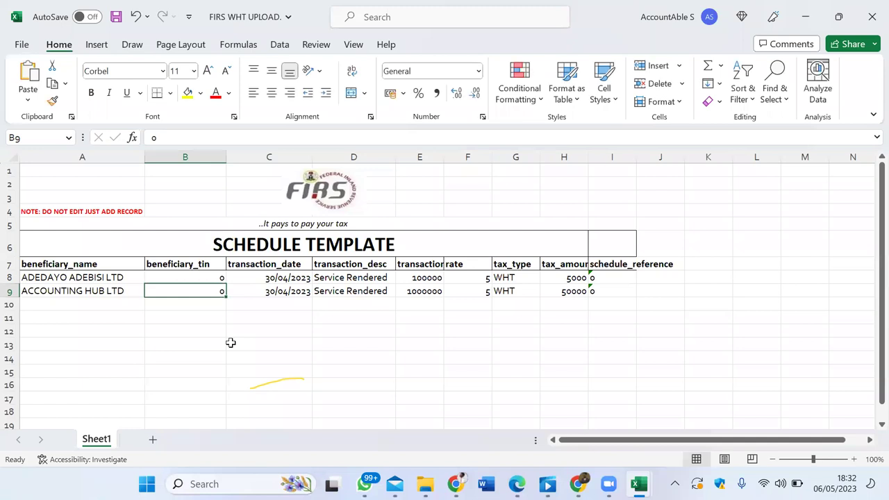
key("Up")
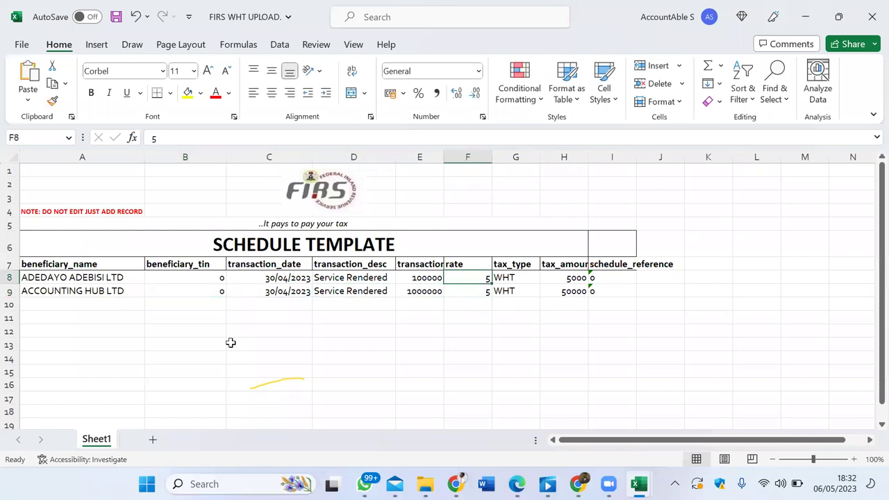
key("Right")
key("Right")
key("Down")
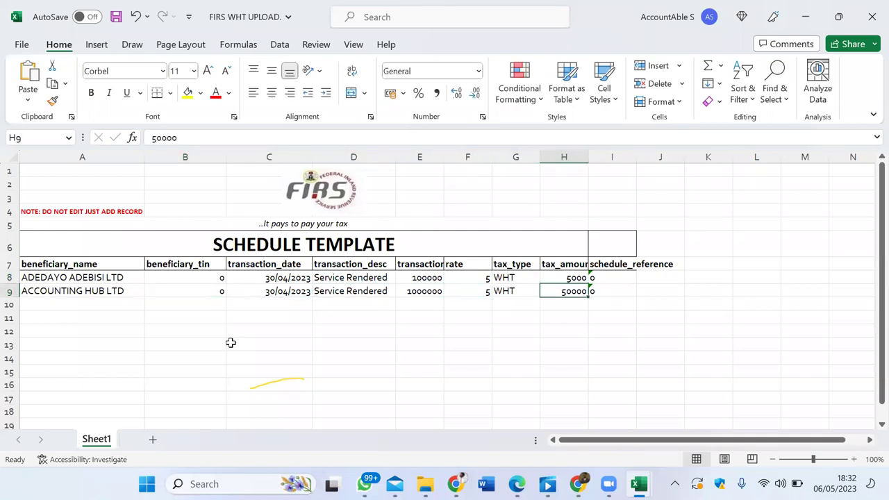
key("Right")
type("0")
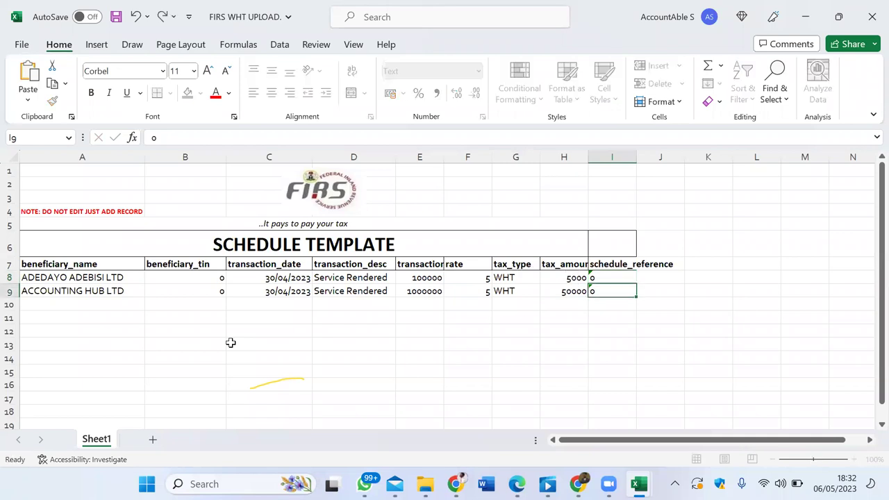
key("Return")
key("Up")
key("Left")
key("Left")
key("Left")
key("Left")
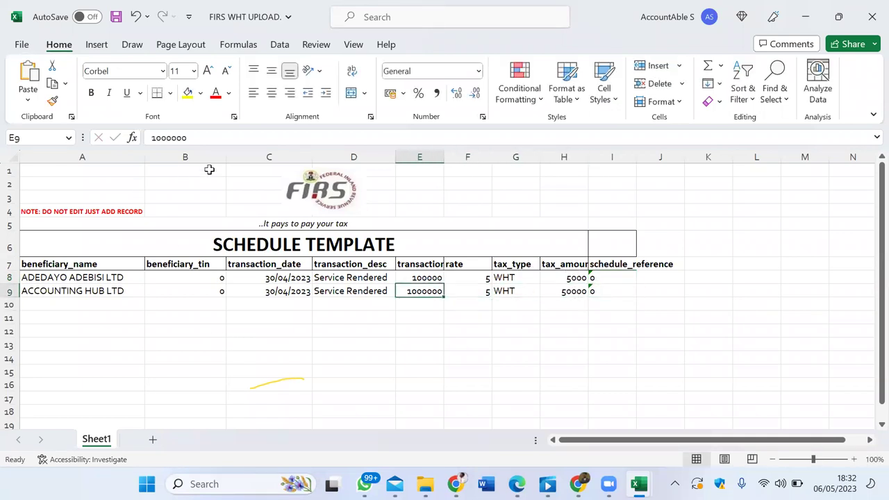
Step: Narrow the beneficiary_tin column, check the row entries, and save the schedule
left_click_drag(227, 156, 199, 156)
left_click(107, 286)
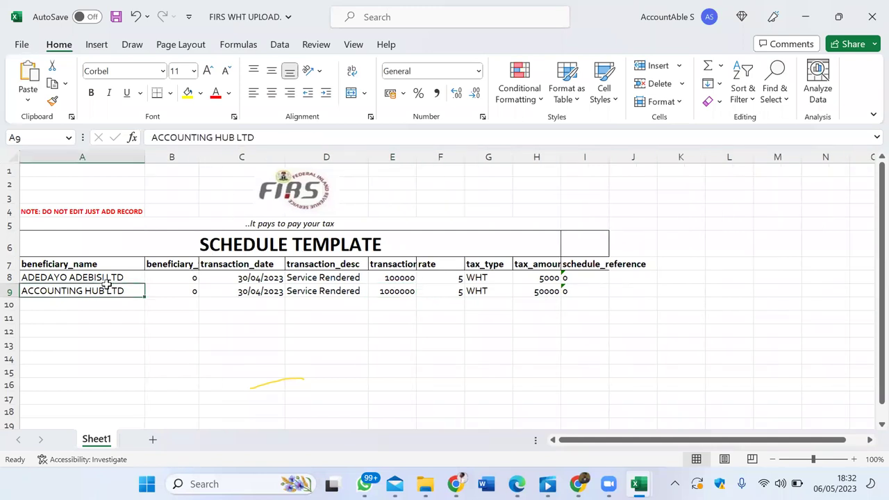
left_click(97, 277)
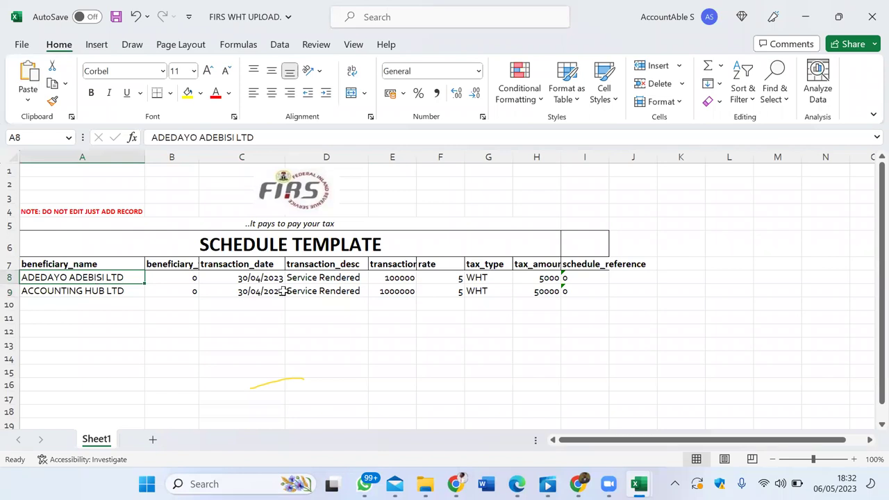
left_click(327, 279)
left_click(255, 278)
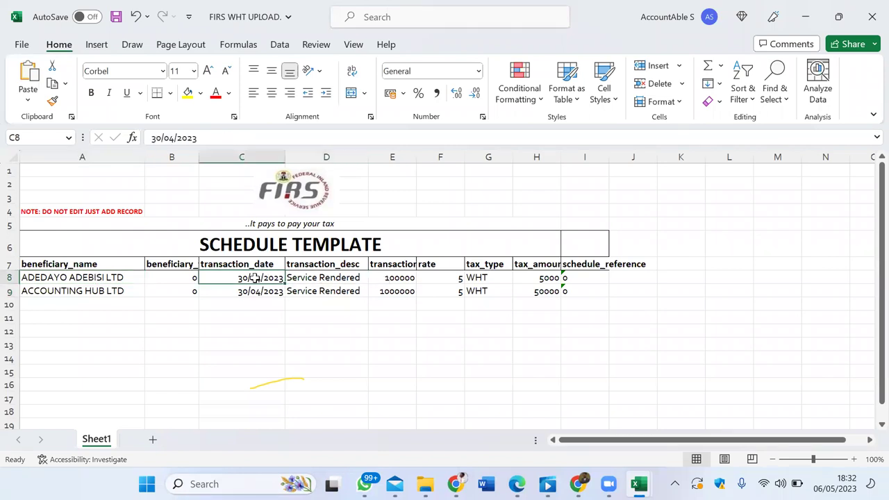
key("ctrl+s")
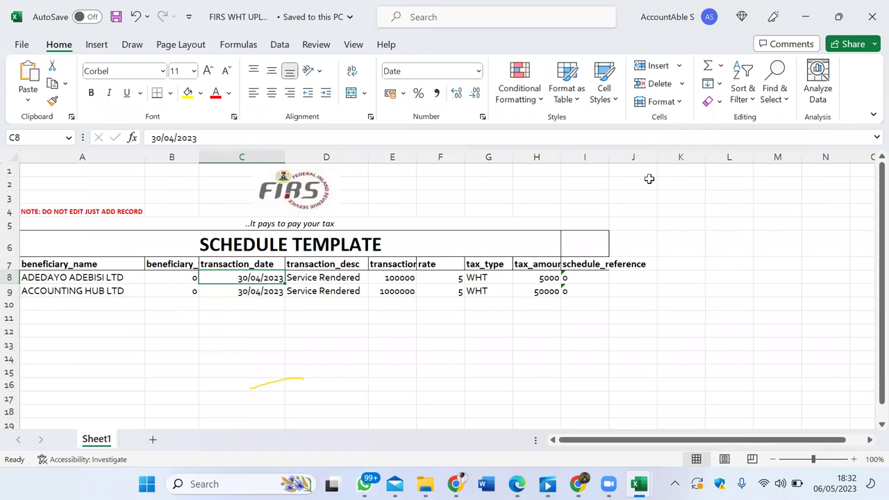
Step: Close FIRS WHT UPLOAD and the sample template without saving, then return to the TaxPro Max dashboard
left_click(873, 16)
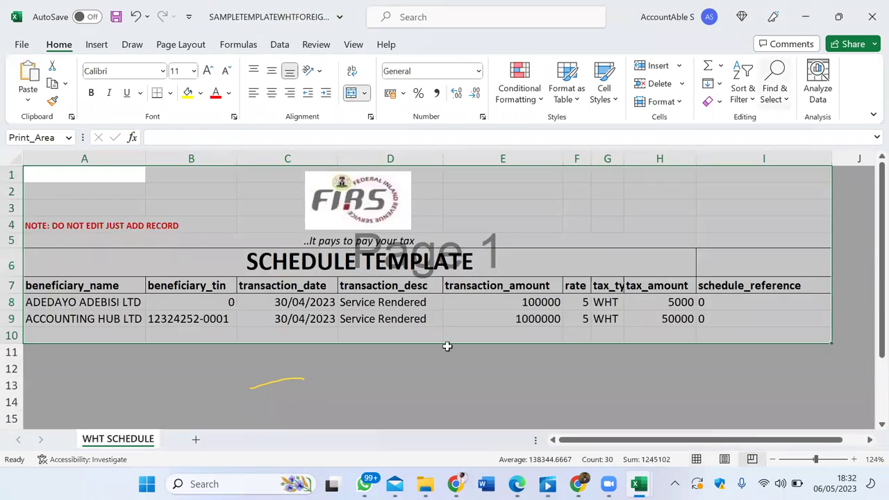
left_click(873, 16)
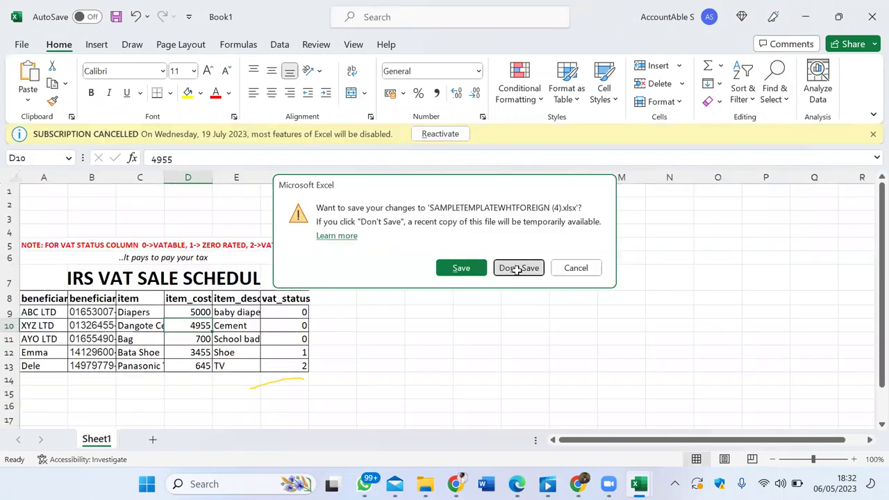
left_click(518, 266)
mouse_move(455, 484)
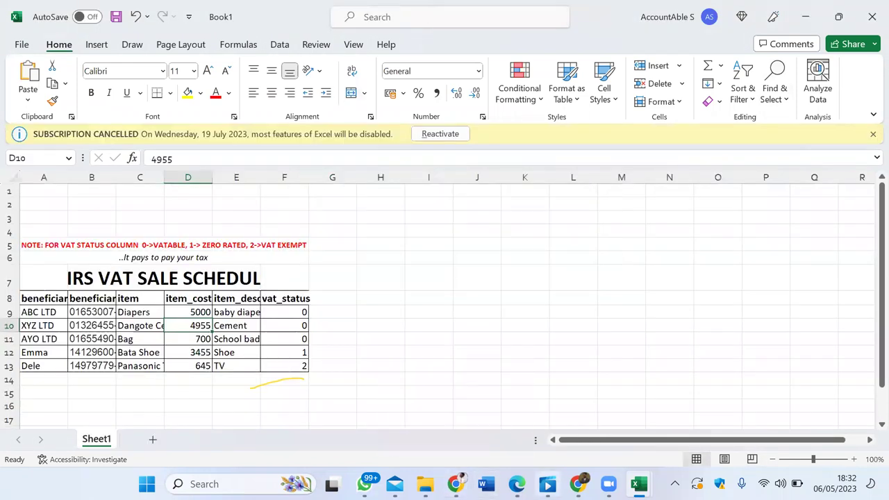
left_click(578, 484)
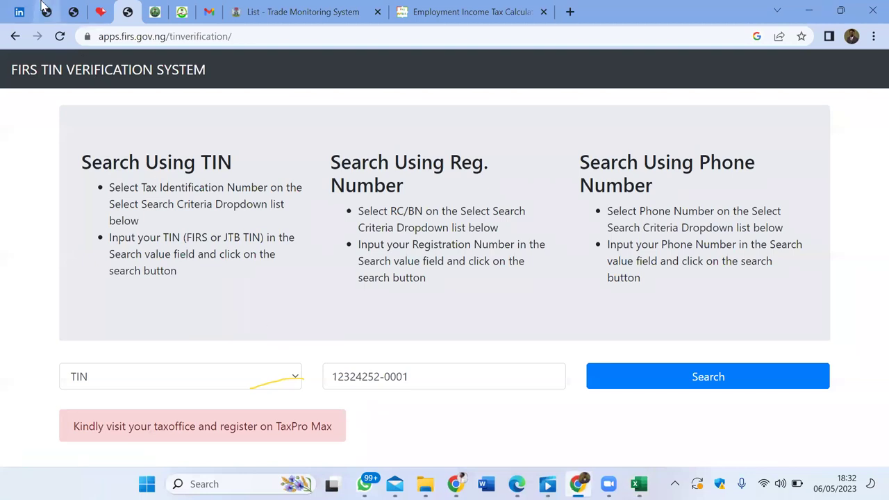
left_click(46, 11)
Step: Submit FIRS WHT UPLOAD on the Group Taxes WithHolding Tax form as NGN, type Others
left_click(289, 373)
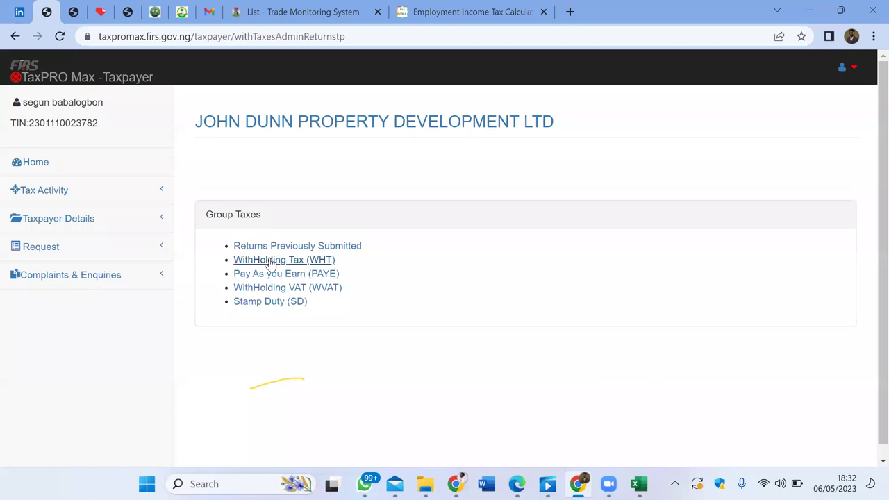
left_click(271, 261)
left_click(295, 203)
left_click(394, 220)
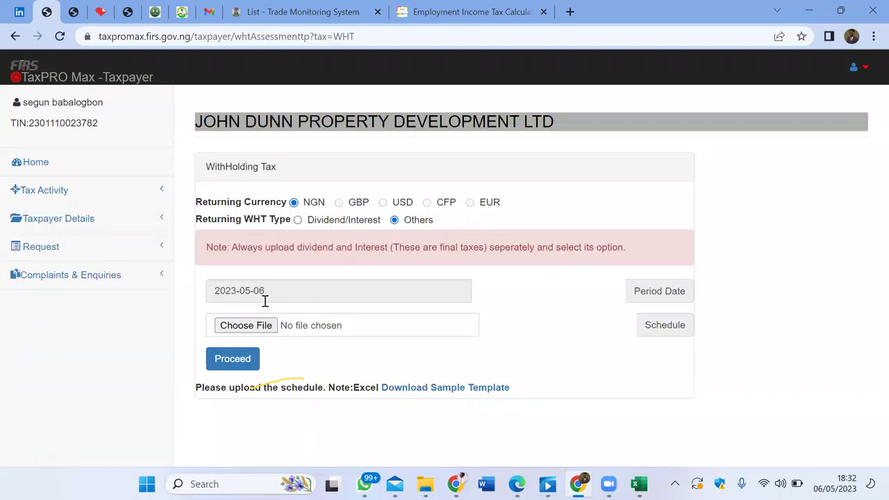
left_click(264, 324)
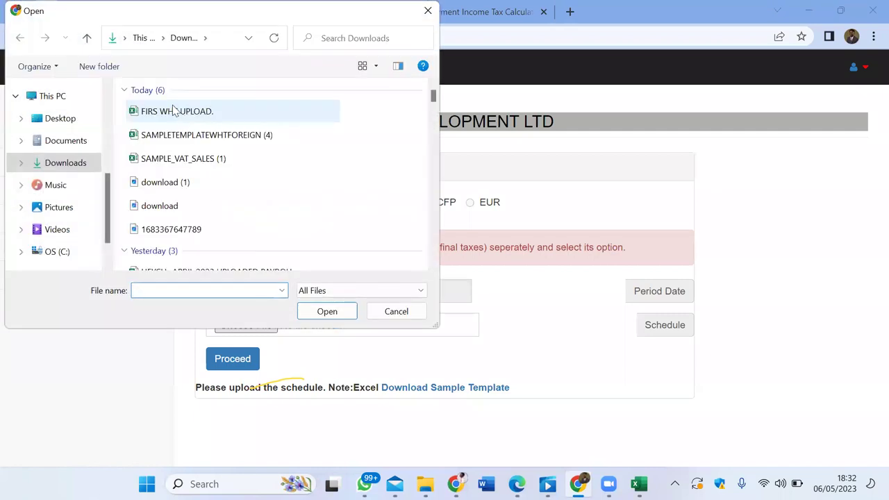
left_click(174, 111)
left_click(313, 314)
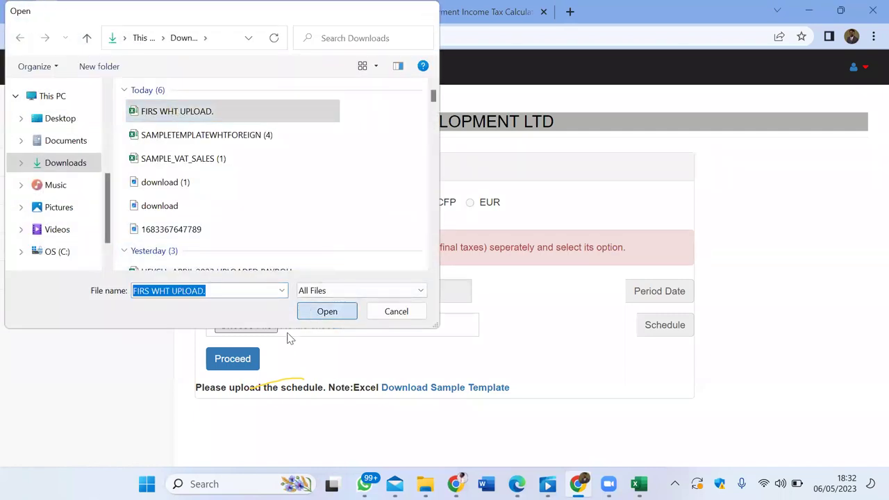
left_click(224, 367)
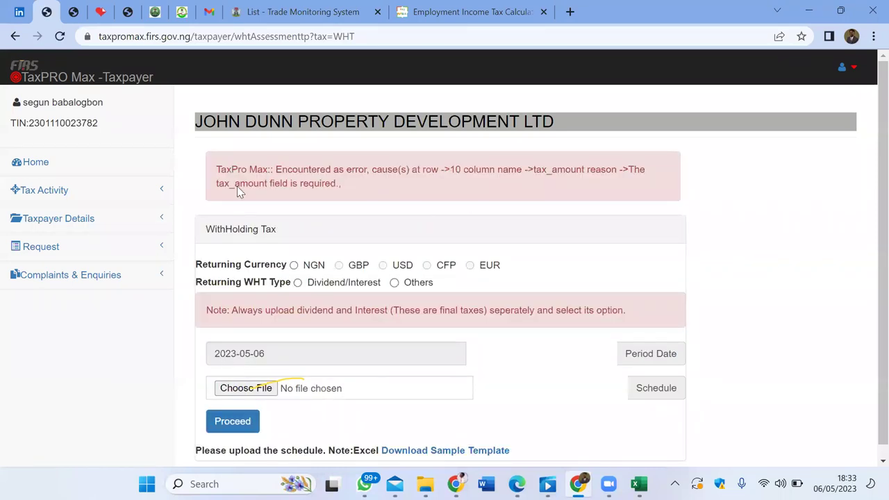
Step: Resubmit the schedule with WHT type Others, then open the Downloads folder
left_click(394, 282)
left_click(266, 389)
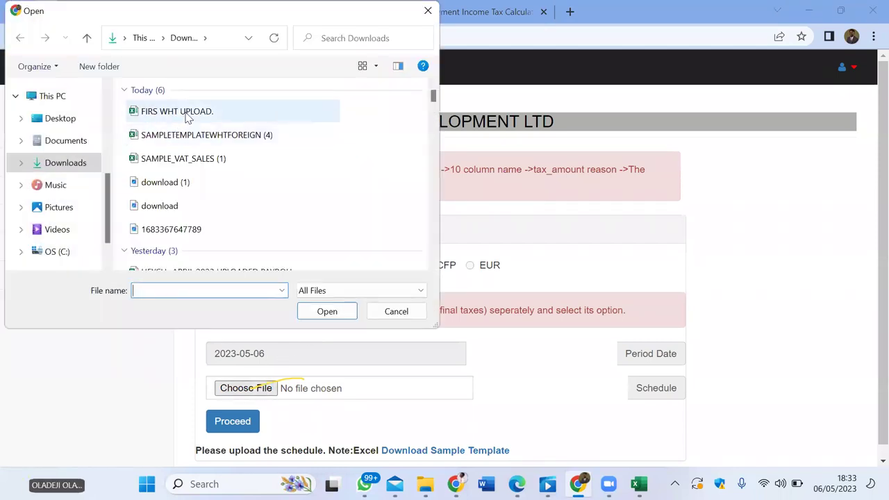
left_click(188, 115)
left_click(326, 311)
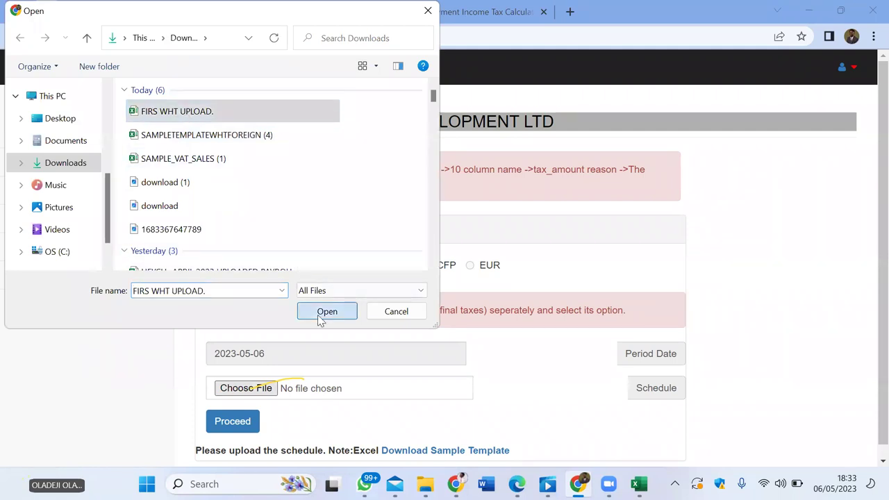
left_click(244, 428)
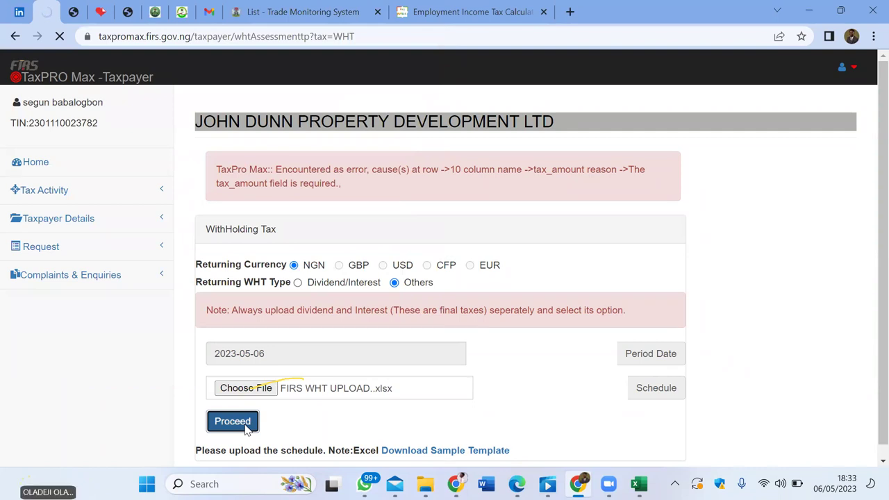
scroll(244, 428, "down", 1)
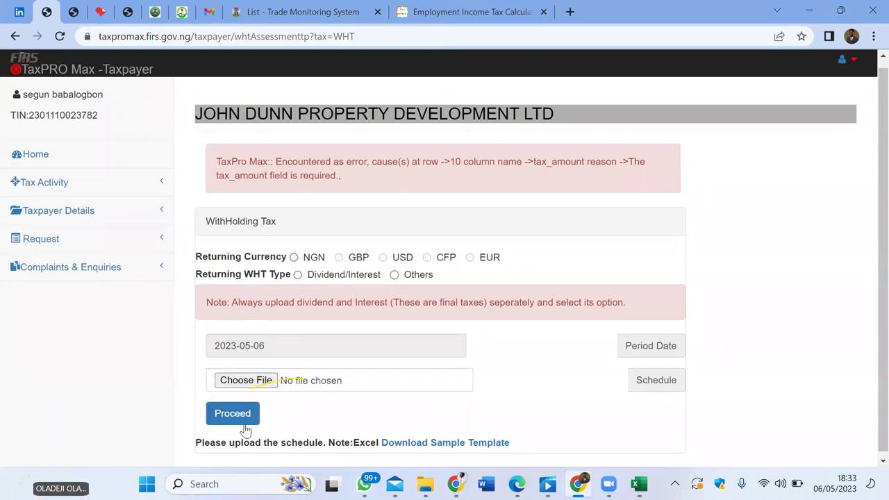
left_click(425, 484)
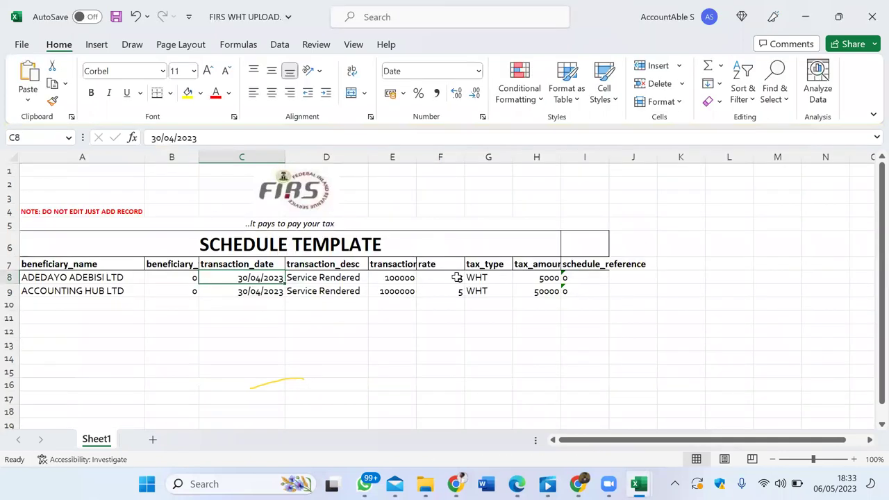
Step: Review both schedule rows' amounts, rates, beneficiary names and TINs
left_click(431, 314)
left_click(396, 293)
key("Right")
key("Right")
key("Left")
key("Left")
key("Left")
key("Left")
key("Left")
key("Left")
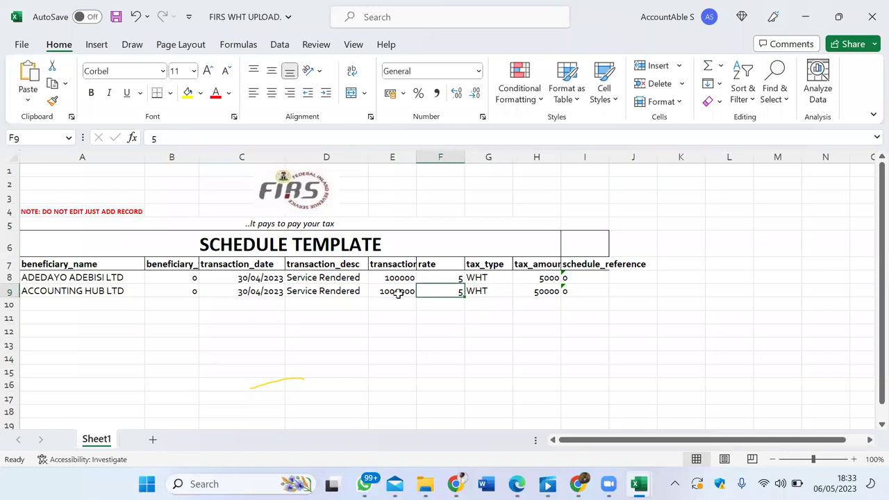
key("Right")
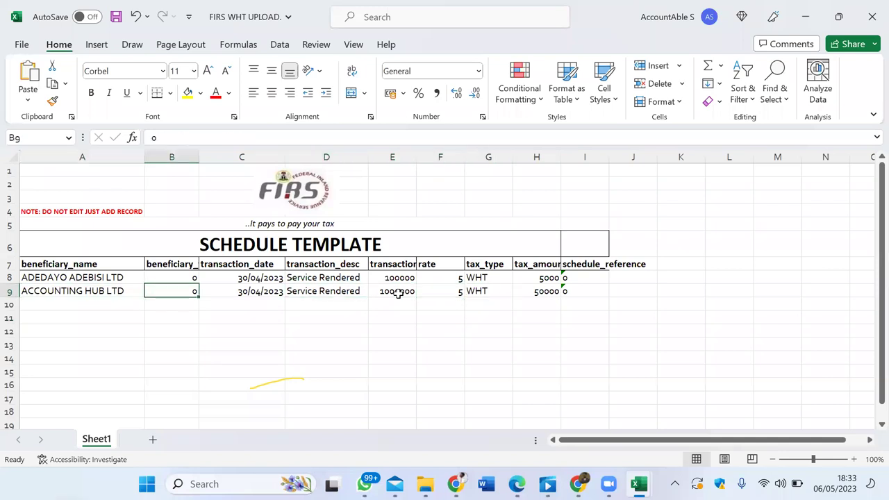
key("Left")
key("Up")
key("Right")
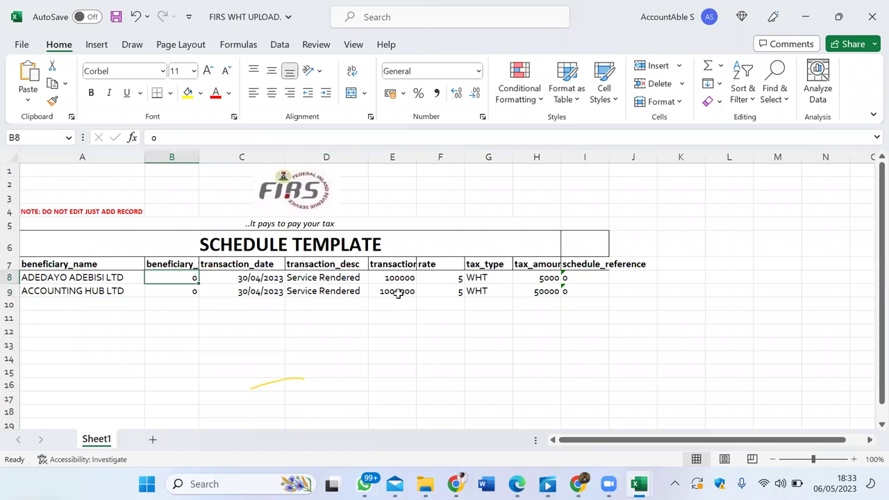
key("Left")
key("Down")
key("Right")
key("Up")
key("Left")
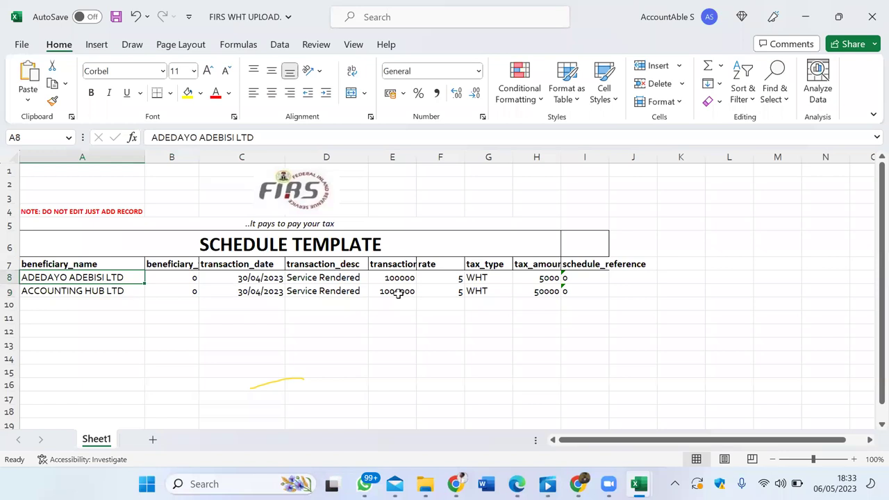
Step: Rename the first beneficiary TAXAIDE and the second beneficiary DANGOTE
type("TAXAIDE")
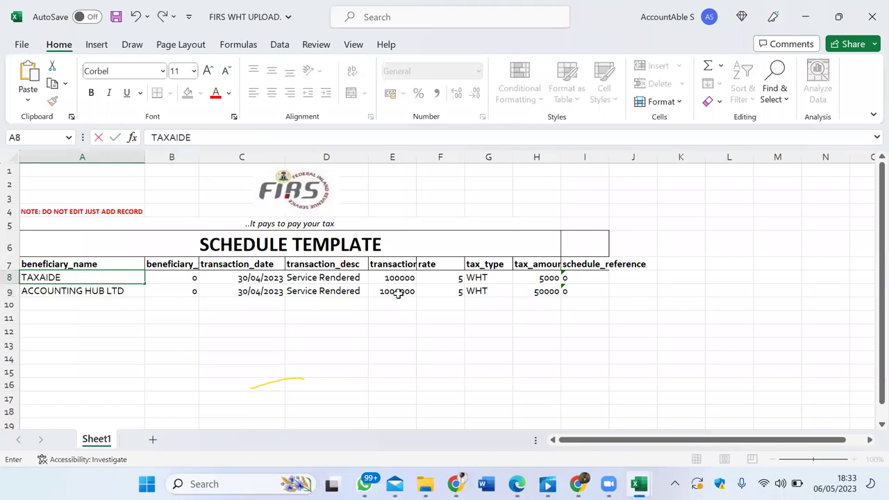
key("Return")
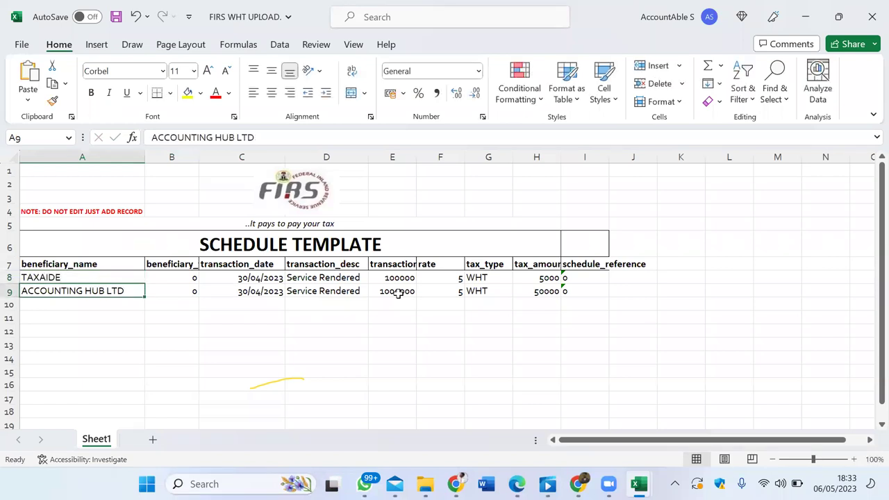
type("ACCOUNTA")
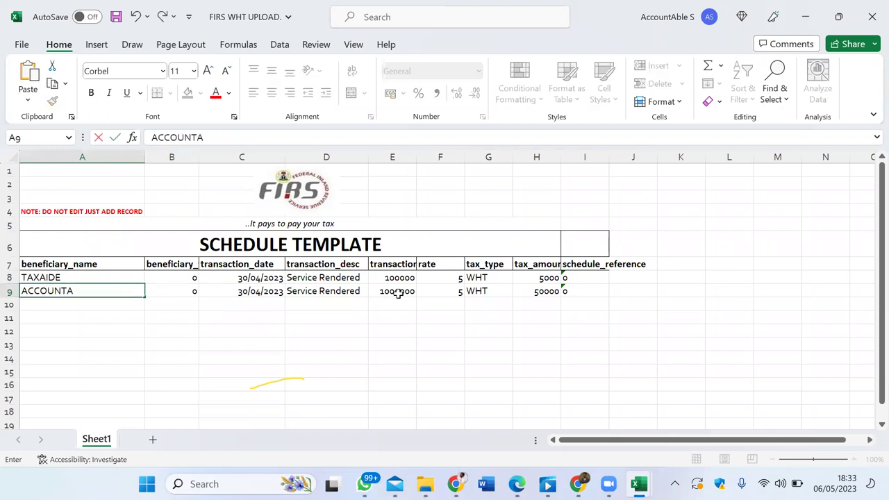
key("BackSpace")
key("BackSpace")
key("BackSpace")
key("BackSpace")
key("BackSpace")
key("BackSpace")
key("BackSpace")
key("BackSpace")
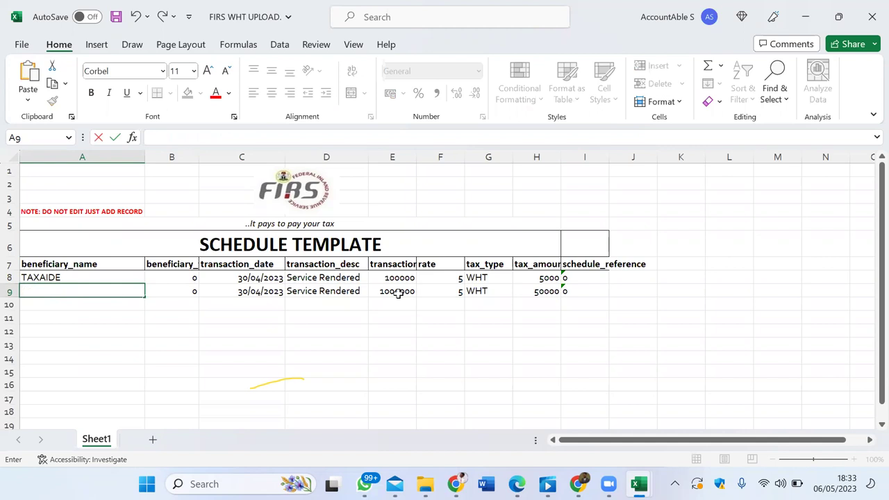
type("K")
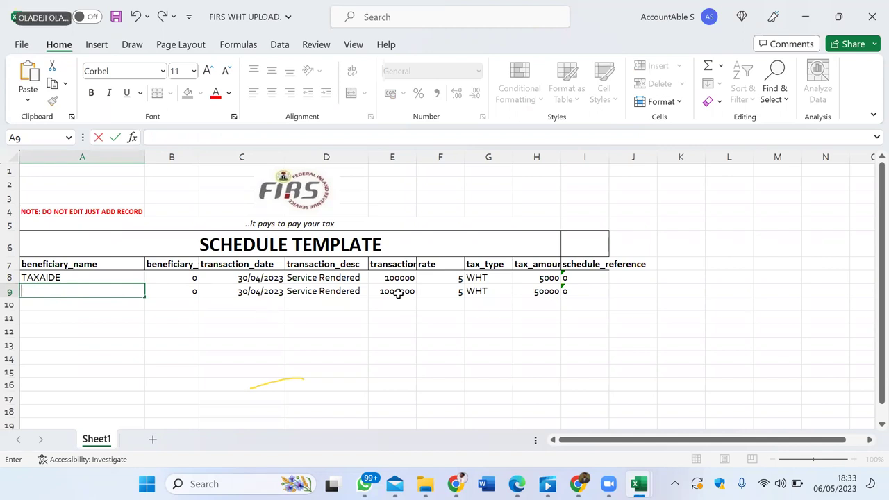
type("DANGOTE")
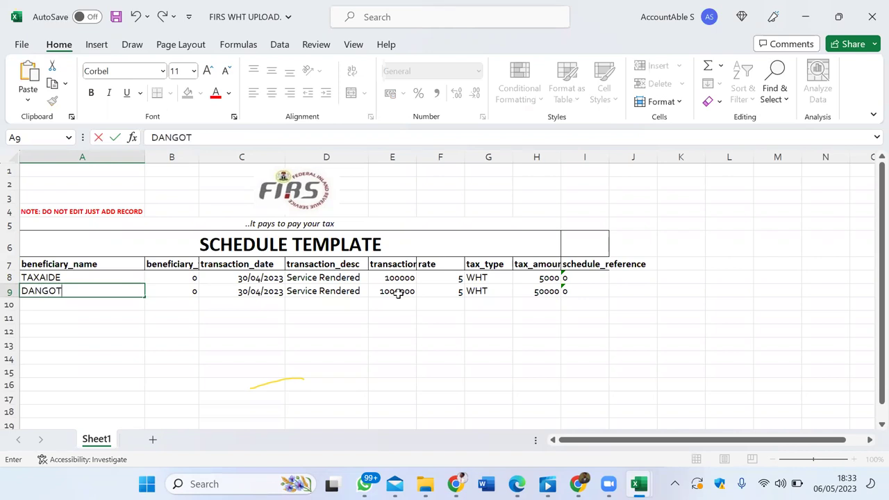
key("Tab")
key("Tab")
key("Tab")
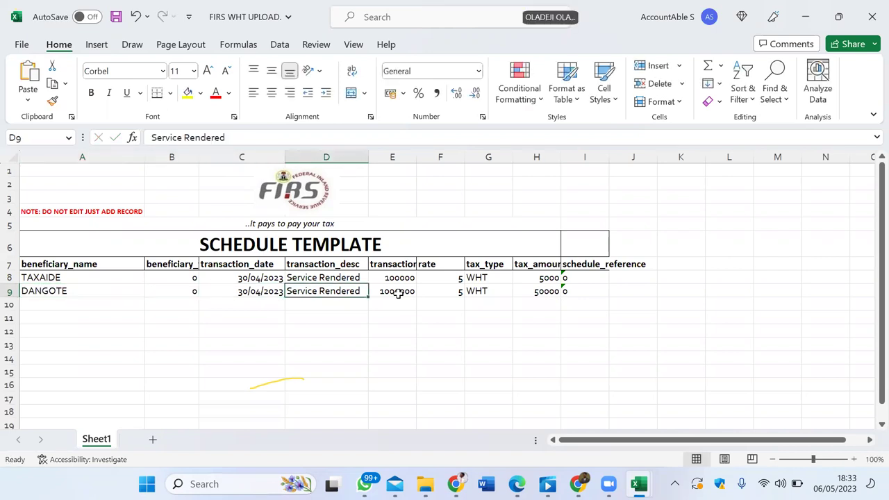
Step: Check both rows' tax type, tax amount, schedule reference and rate values
key("shift+Tab")
key("Tab")
key("Tab")
key("Tab")
key("Tab")
key("shift+Tab")
key("Tab")
key("Up")
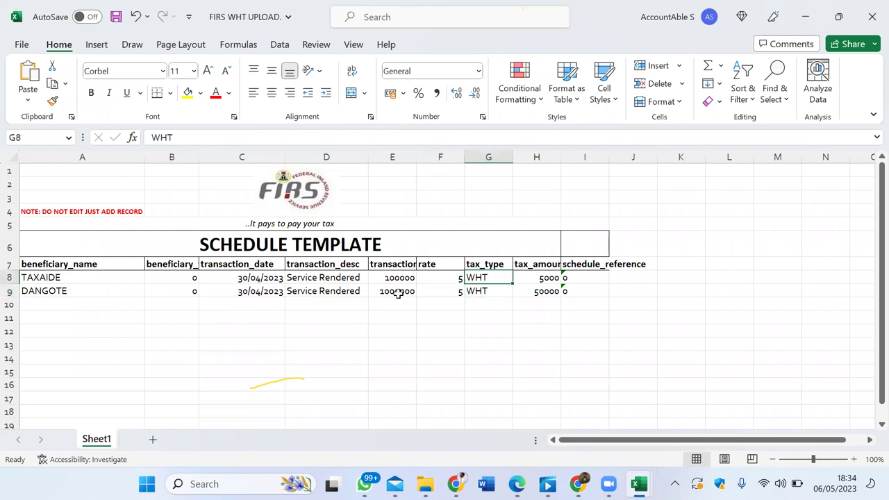
key("shift+Tab")
key("shift+Tab")
key("Tab")
key("Tab")
key("Tab")
key("Down")
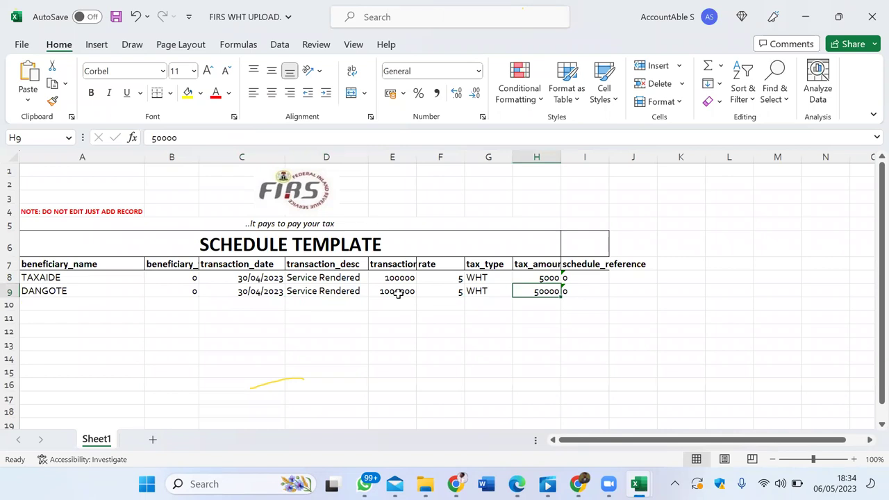
key("Tab")
key("Up")
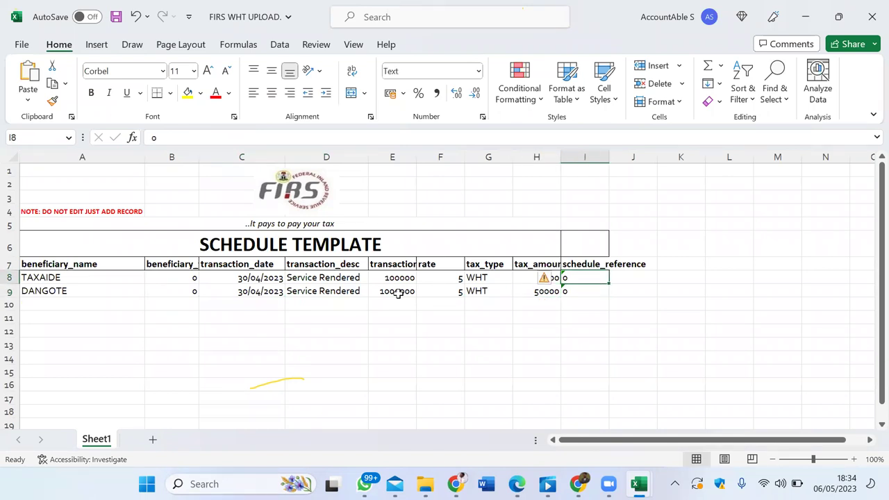
key("shift+Tab")
key("shift+Tab")
key("shift+Tab")
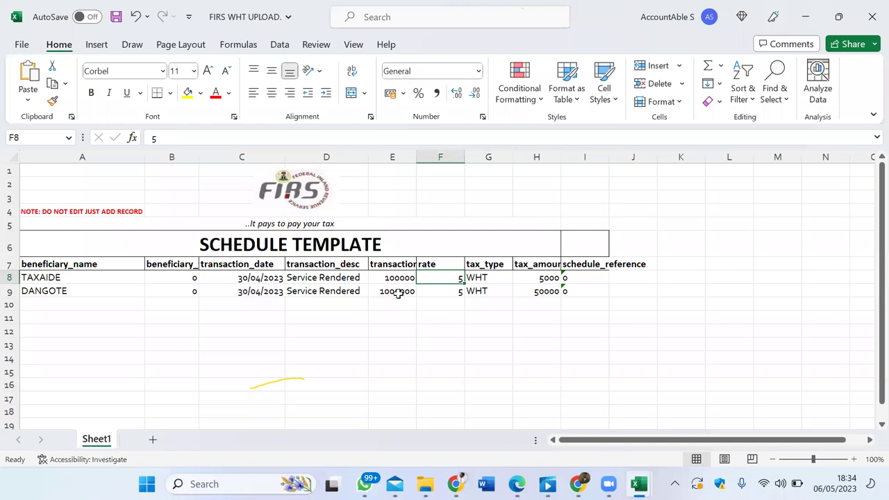
Step: Save the WHT upload workbook and close it
key("ctrl+s")
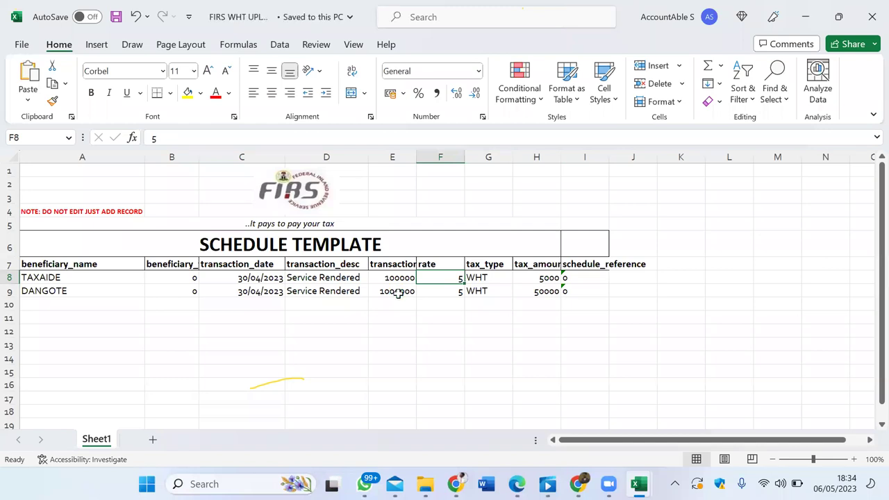
left_click(267, 278)
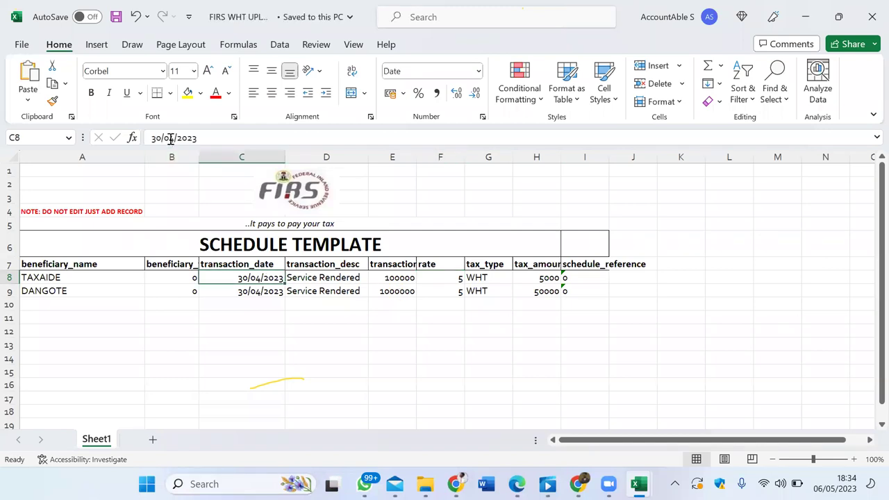
left_click(870, 16)
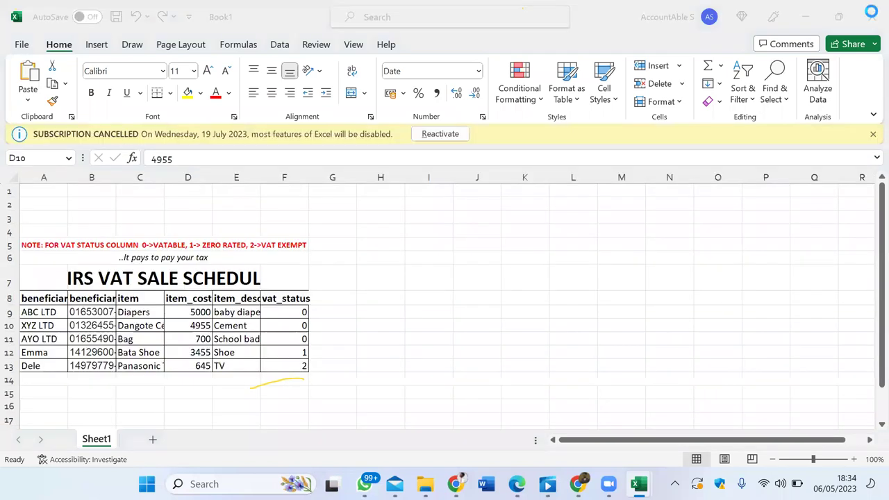
Step: Attach the FIRS WHT UPLOAD schedule to a withholding return with NGN currency and Others type
left_click(577, 485)
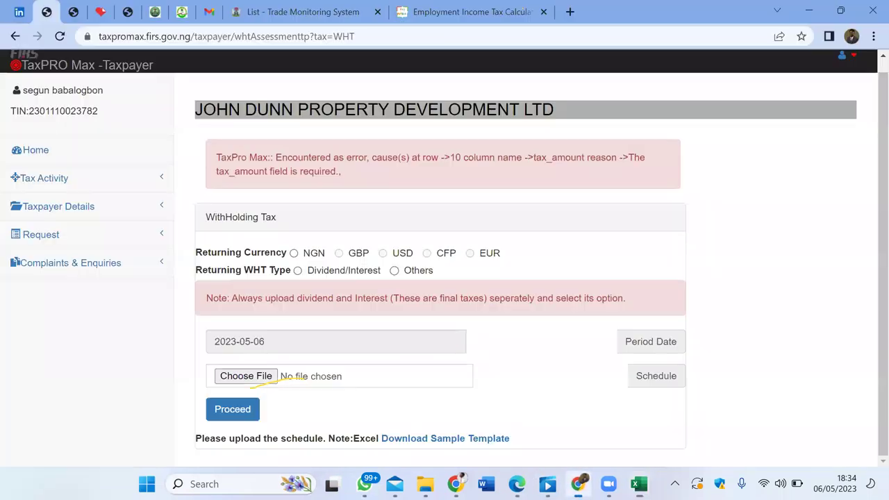
left_click(294, 253)
left_click(394, 270)
left_click(243, 378)
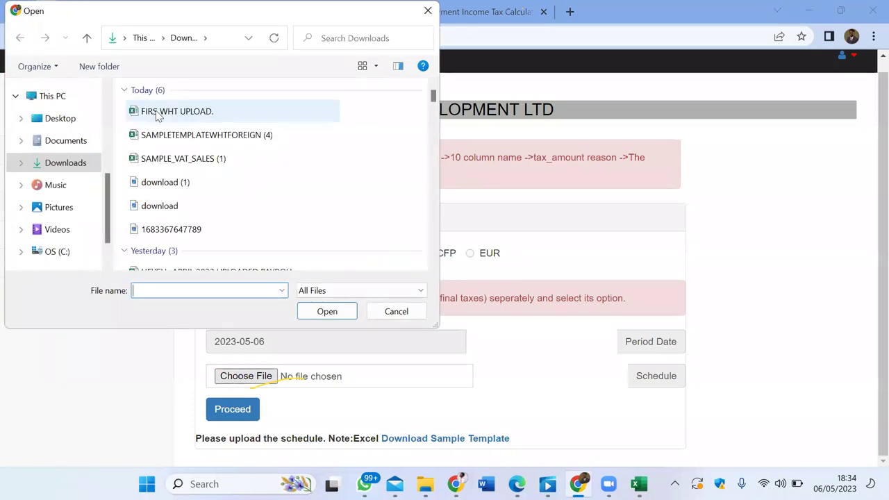
left_click(154, 111)
left_click(314, 312)
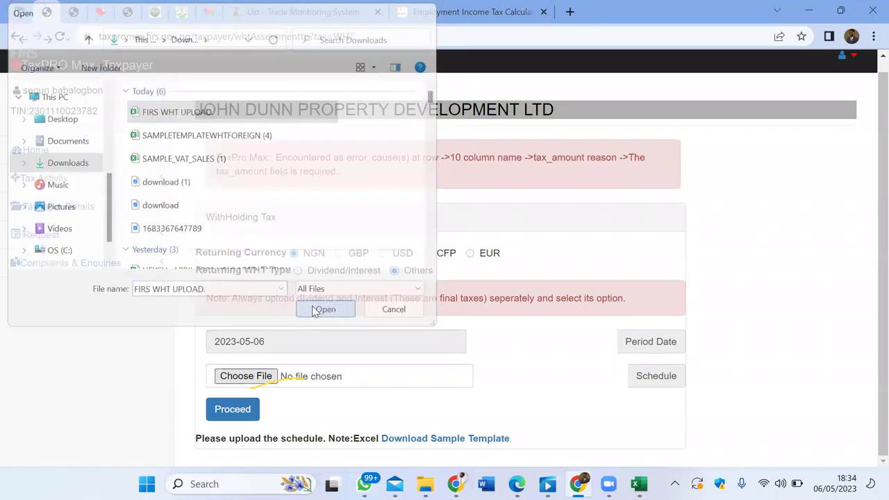
Step: Submit the schedule, then reselect NGN to retry after the row 10 tax_amount error
left_click(239, 410)
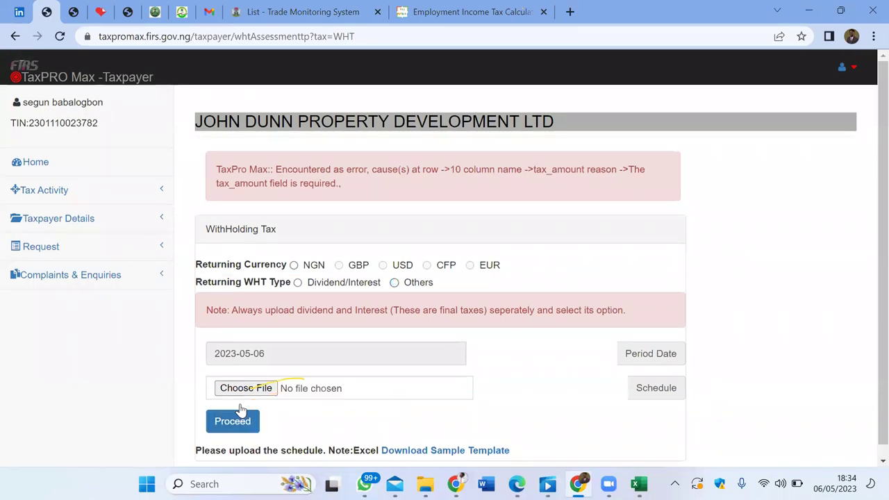
left_click(295, 266)
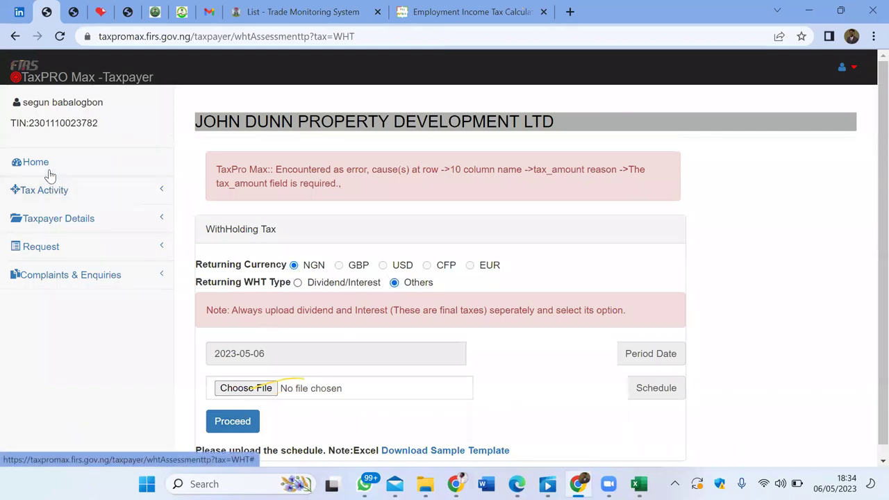
left_click(245, 389)
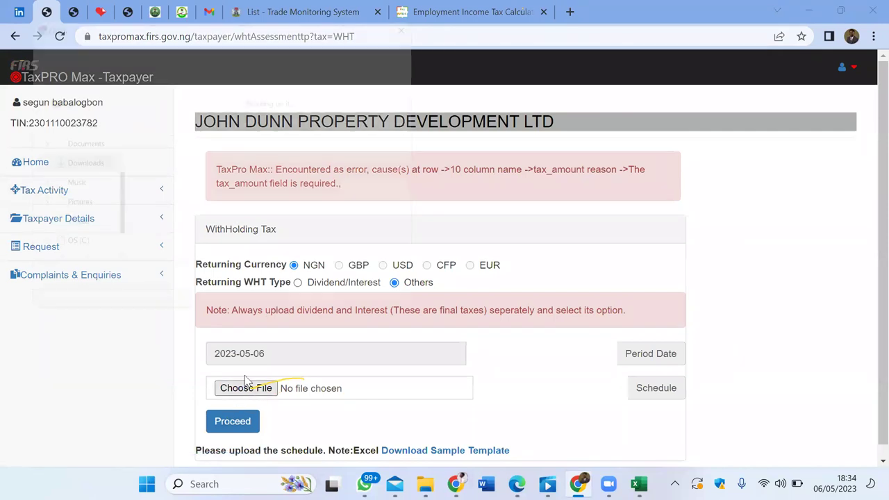
Step: Navigate up from FEB 2023 to the client folders and into 13. Perception Technologies Limited > TAX
scroll(65, 192, "up", 3)
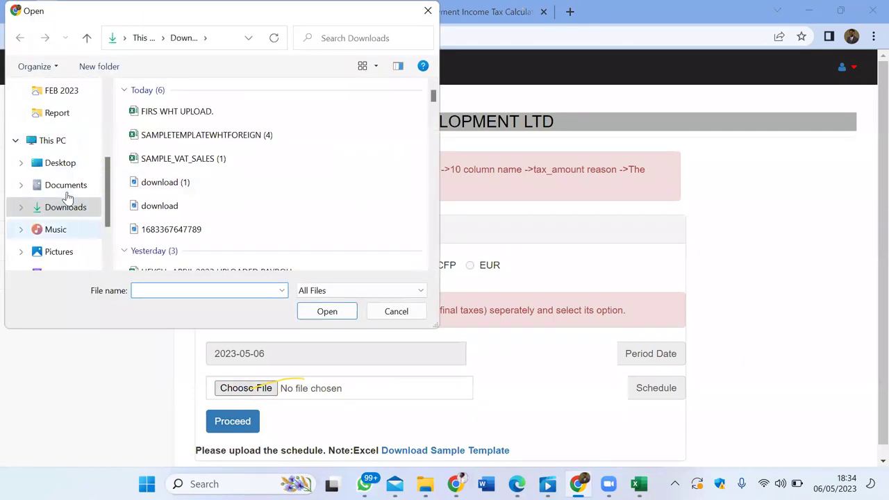
left_click(70, 182)
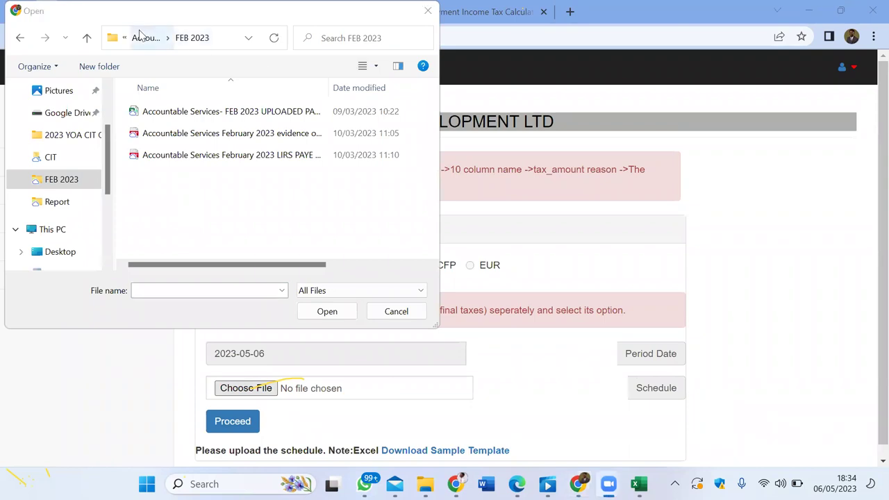
left_click(141, 36)
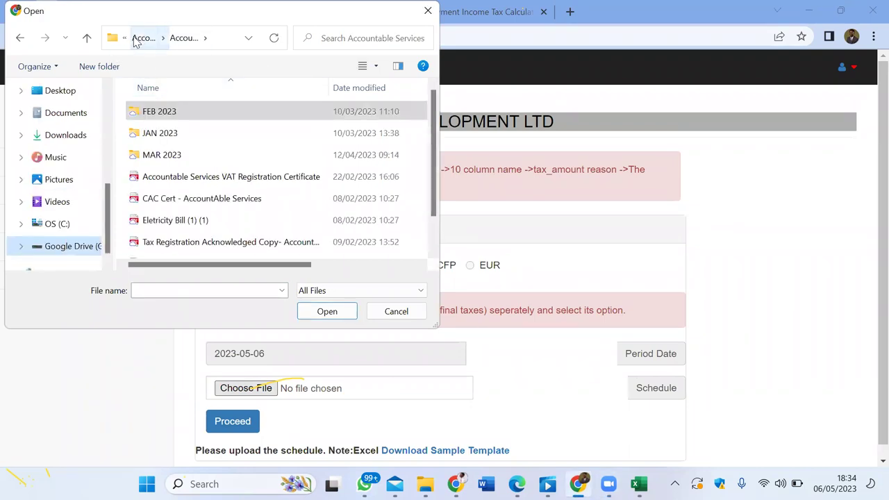
left_click(139, 38)
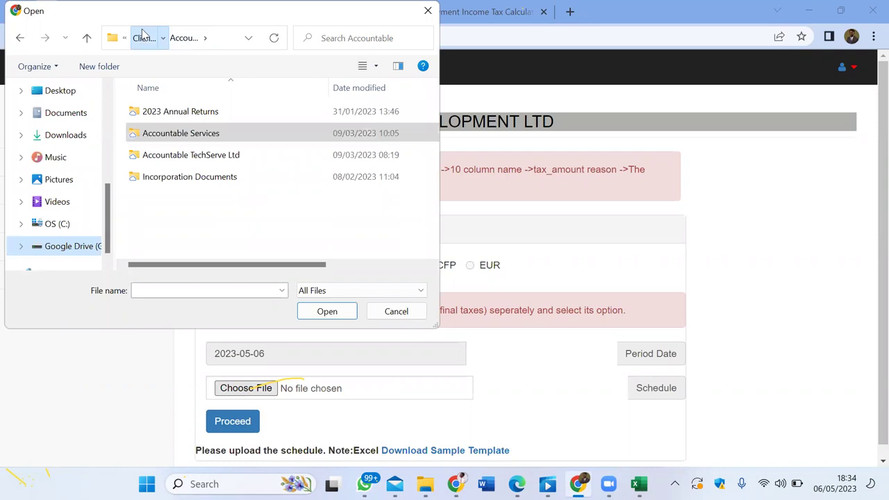
left_click(143, 37)
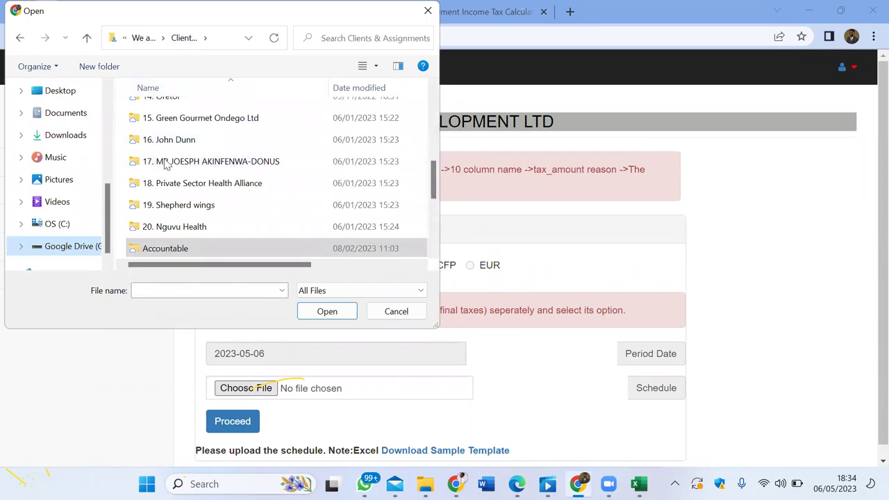
scroll(267, 153, "up", 5)
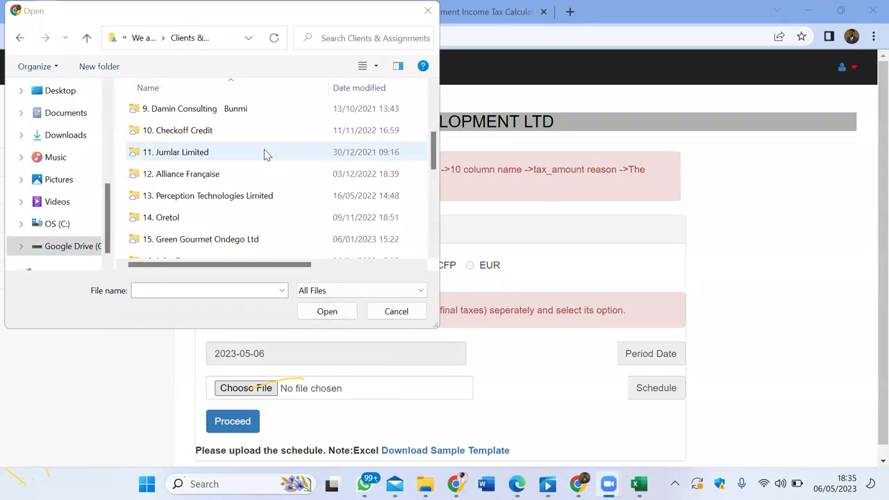
scroll(204, 208, "down", 4)
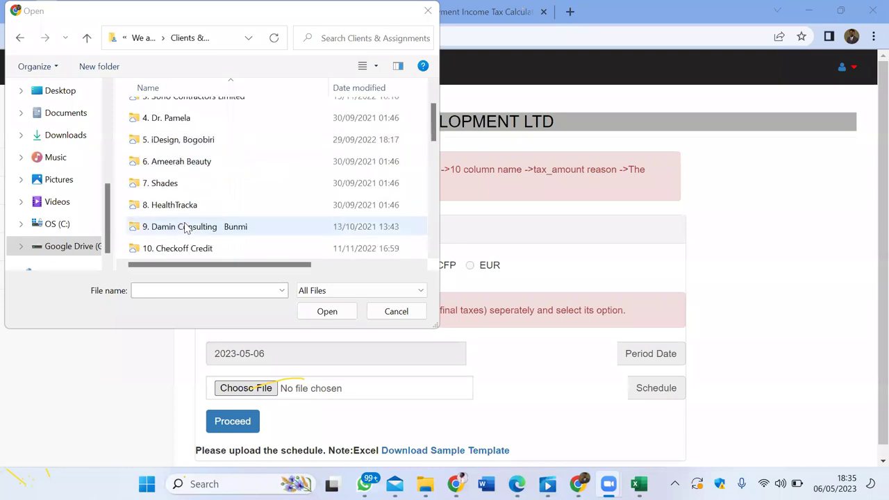
double_click(227, 120)
double_click(170, 154)
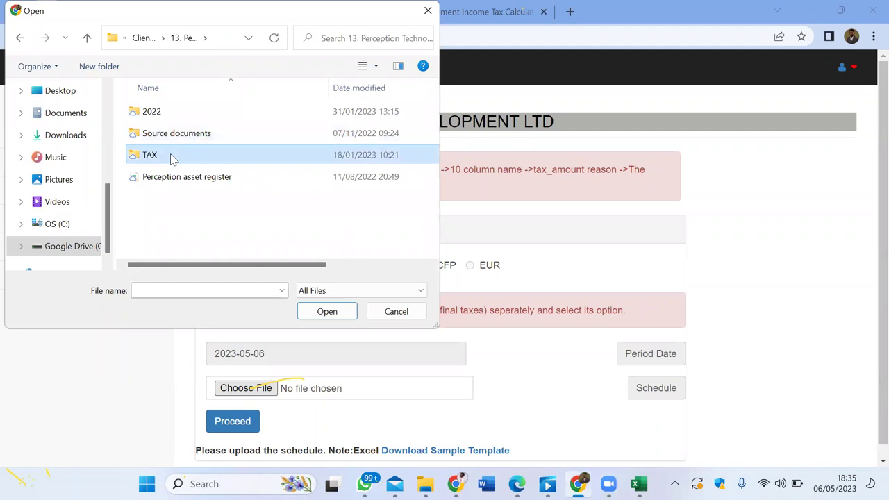
Step: Attach FIRS JAN 2023 WHT ON CONTRACT- UPLOAD.xlsx from the JAN 2023 folder
scroll(169, 202, "down", 1)
scroll(170, 201, "down", 1)
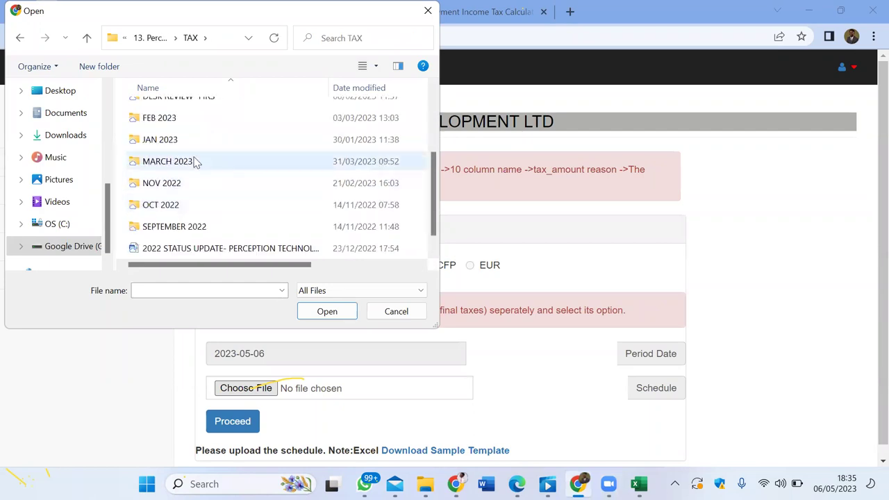
double_click(190, 141)
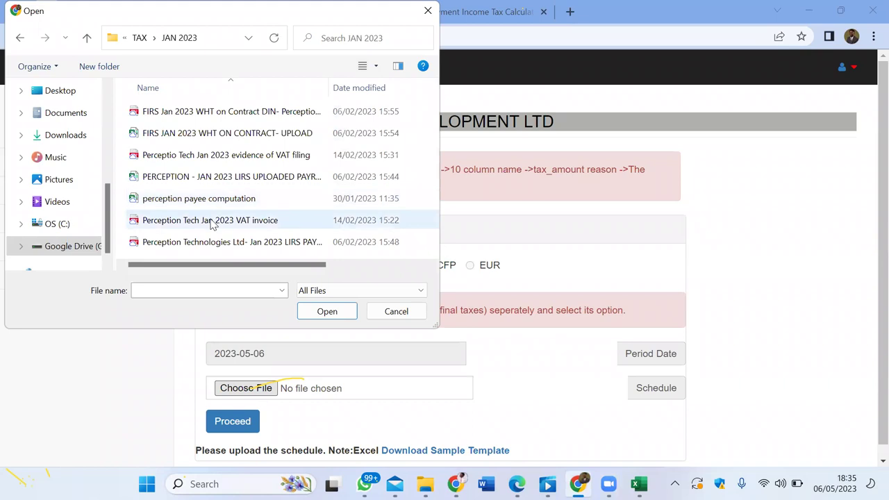
left_click(205, 139)
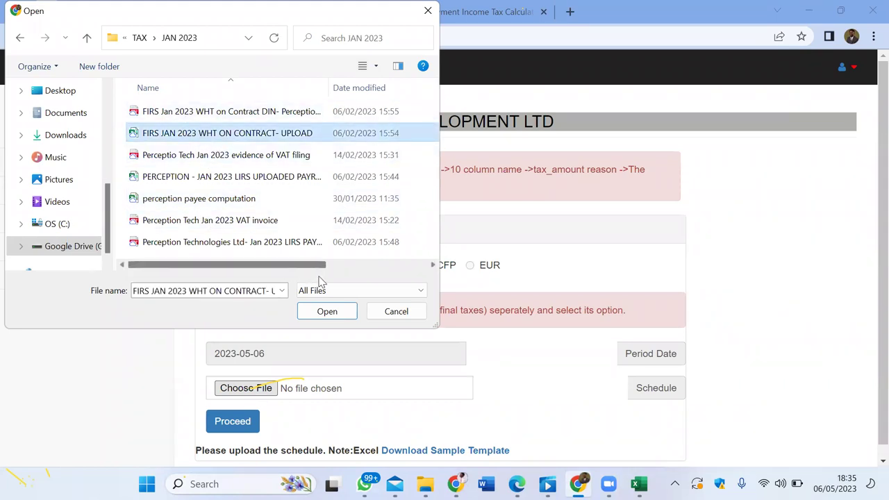
left_click(324, 310)
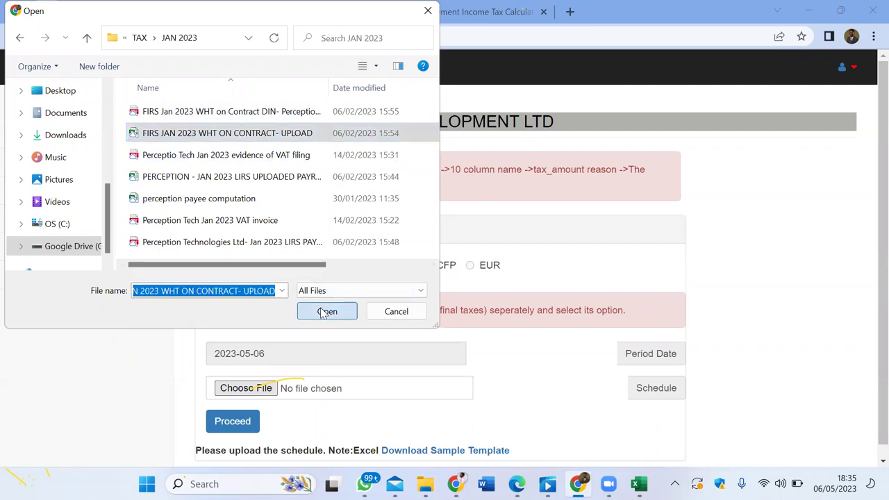
left_click(324, 312)
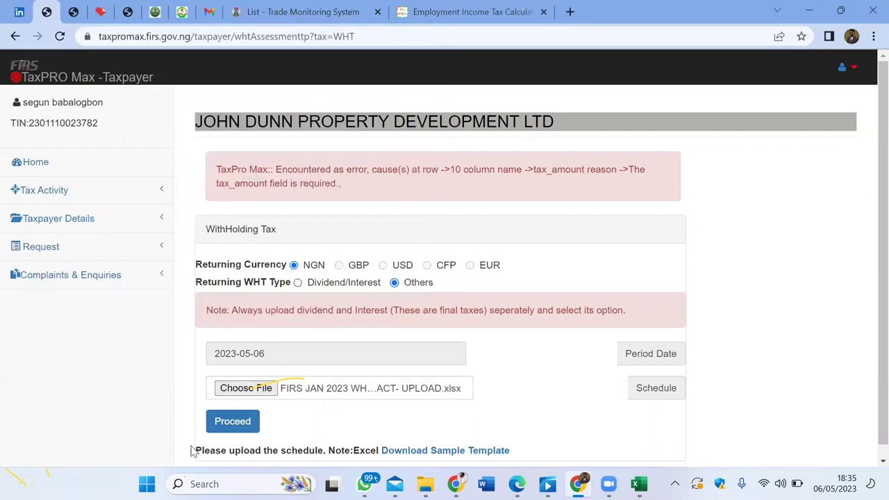
Step: Submit the contract schedule, review its single 5,000.00 deduction, return Home, then bring back the FIRS WHT UPLOAD workbook
left_click(238, 423)
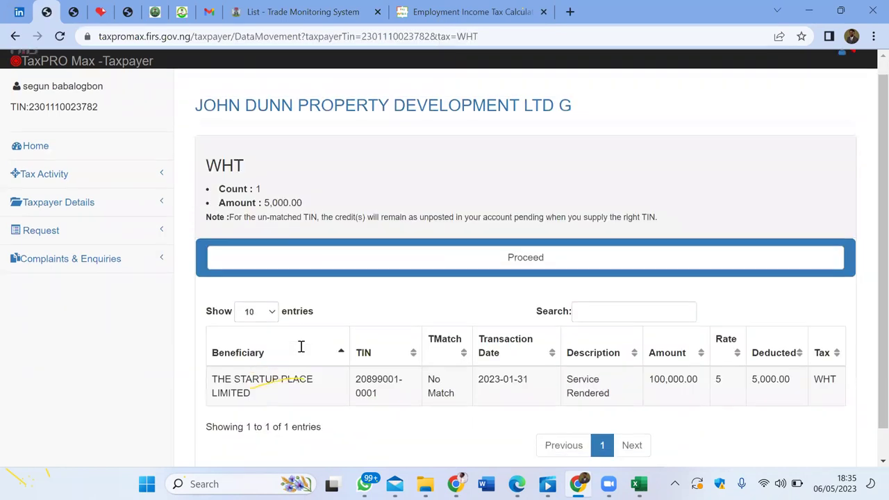
scroll(301, 347, "down", 2)
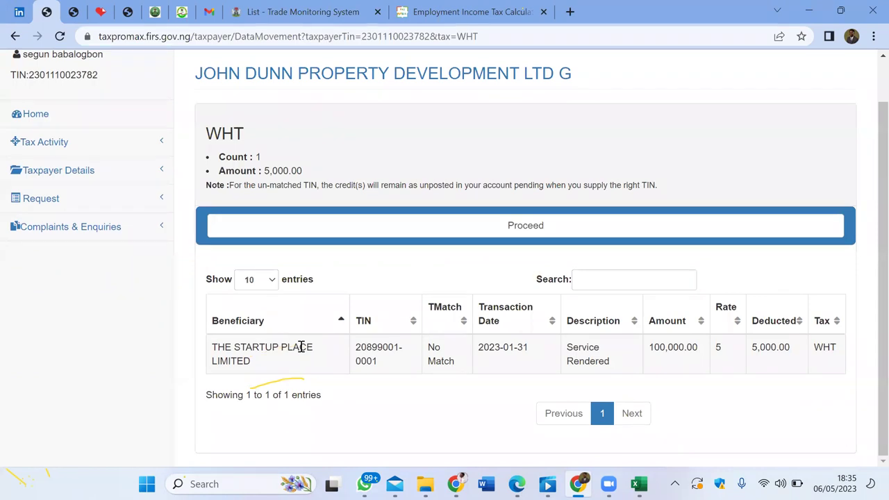
scroll(301, 347, "up", 1)
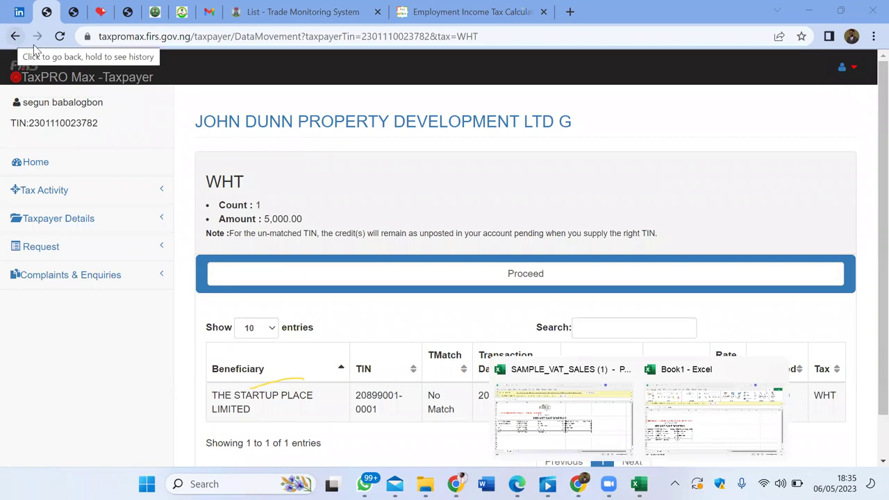
left_click(36, 165)
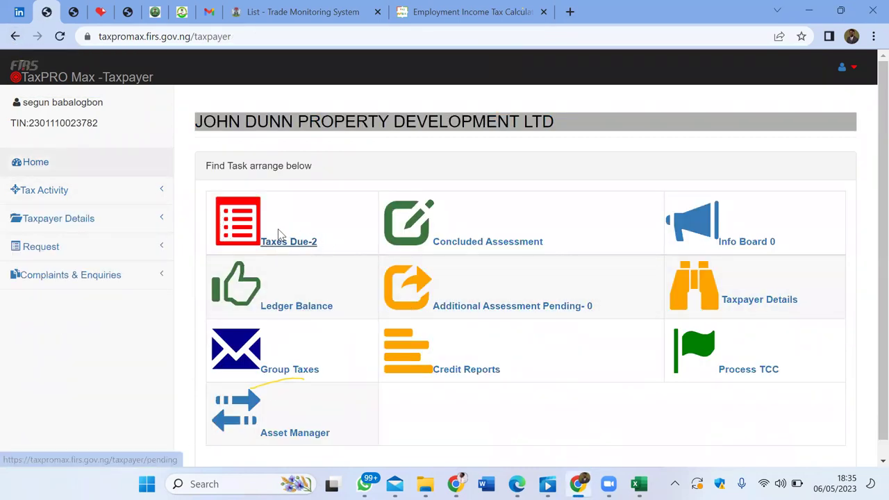
left_click(426, 485)
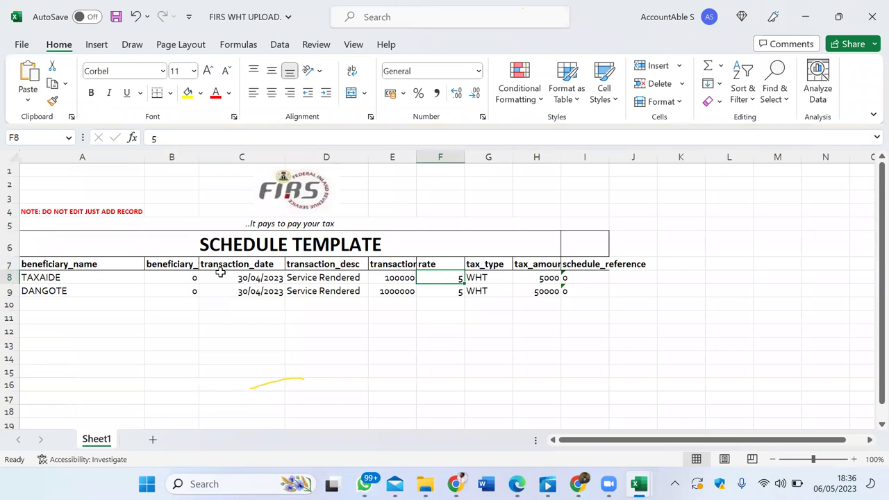
Step: Delete the empty rows 10 to 433 beneath the TAXAIDE and DANGOTE entries
left_click(186, 294)
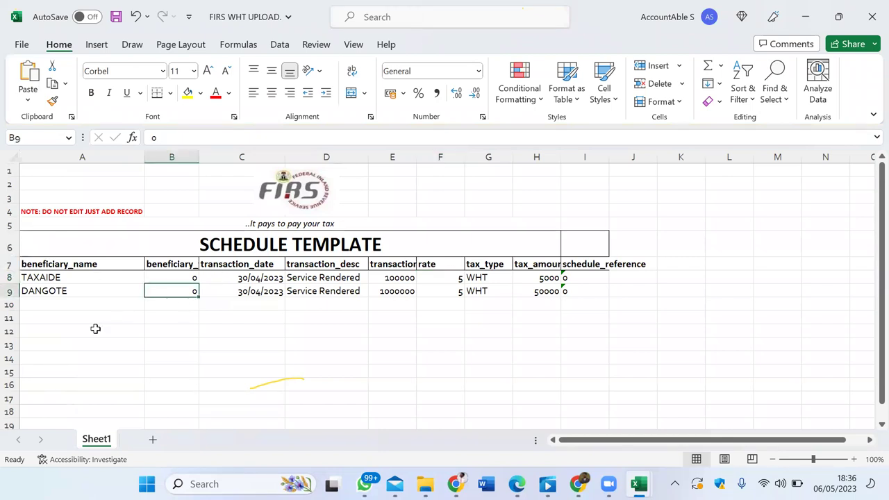
left_click(10, 304)
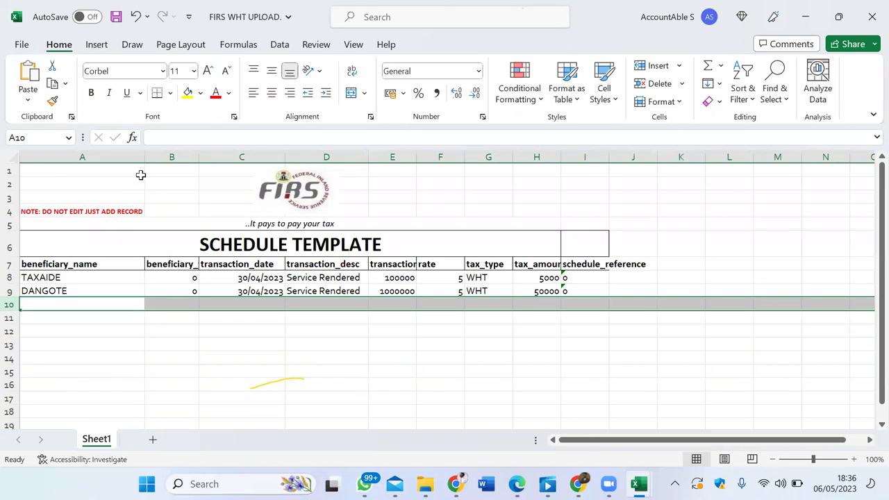
left_click_drag(145, 160, 100, 202)
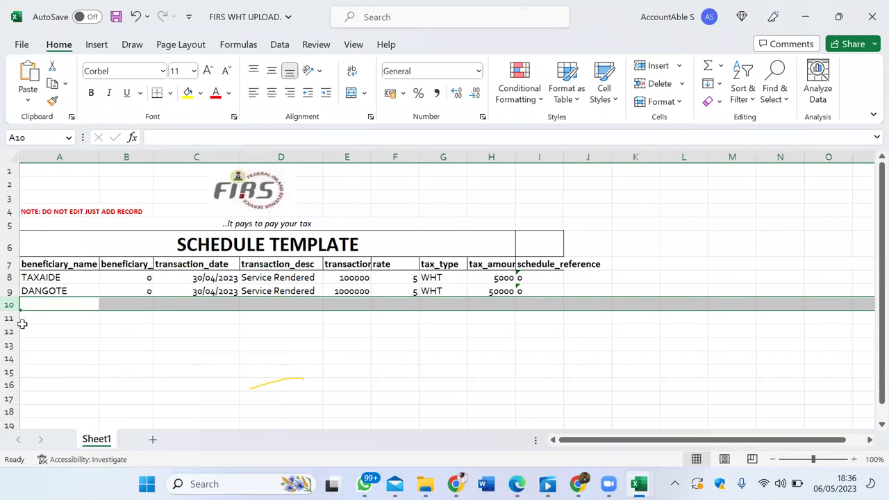
left_click(106, 347)
scroll(109, 294, "down", 4)
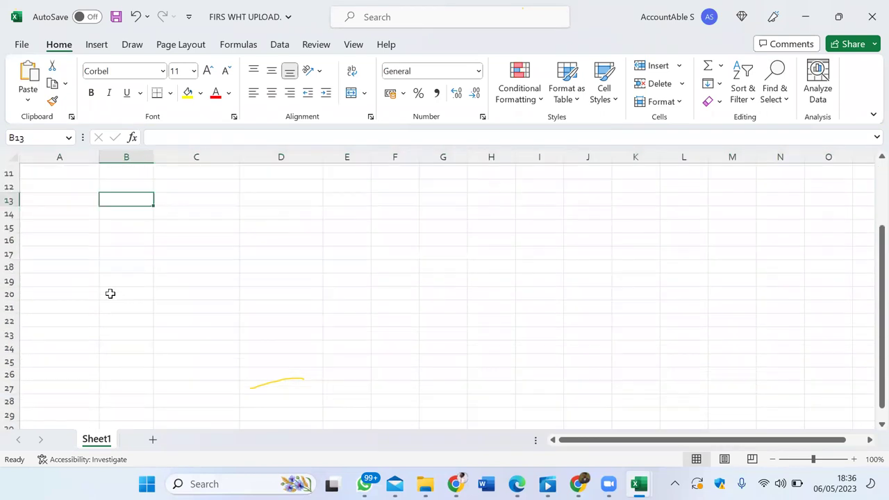
scroll(109, 293, "up", 4)
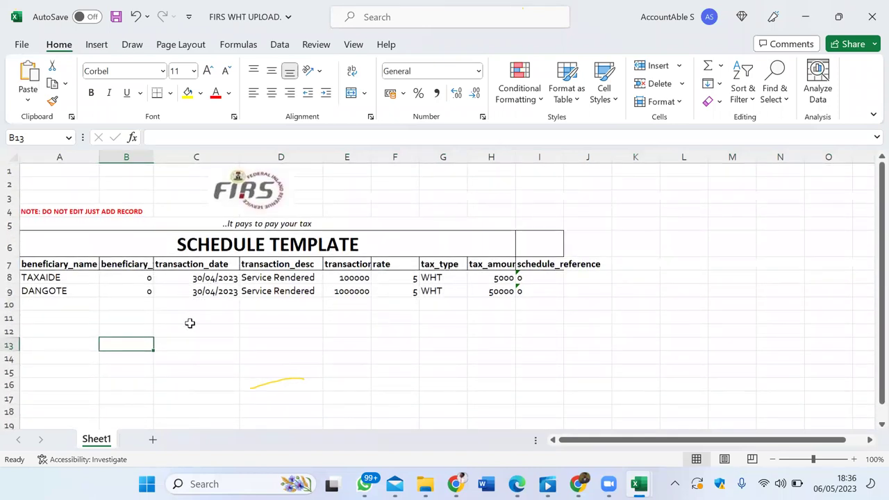
scroll(188, 322, "down", 2)
scroll(190, 323, "down", 20)
scroll(190, 323, "up", 20)
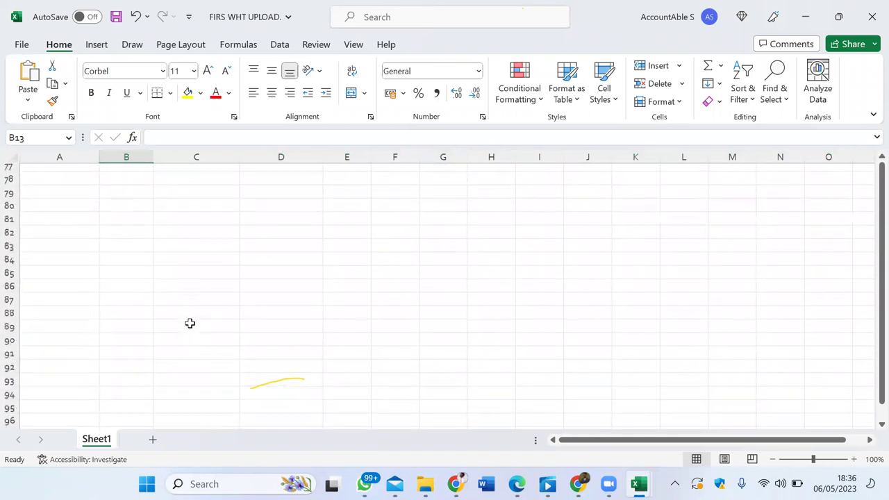
scroll(27, 305, "up", 1)
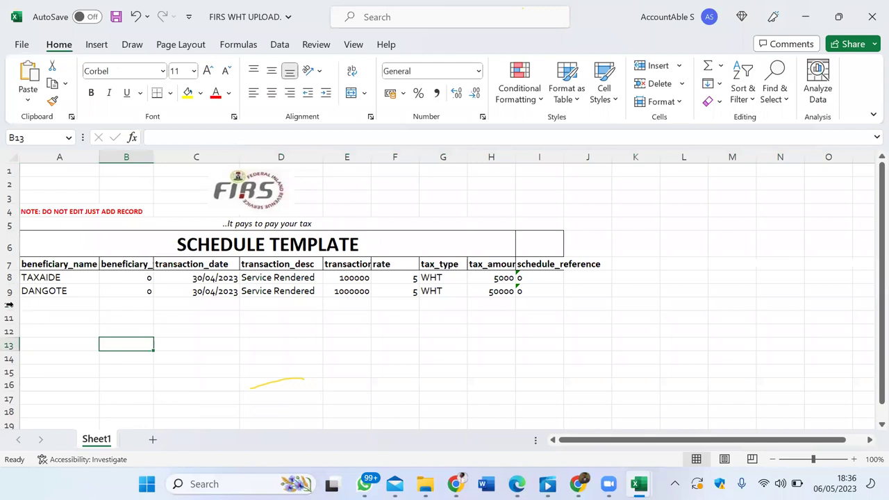
left_click(25, 304)
left_click_drag(25, 304, 102, 435)
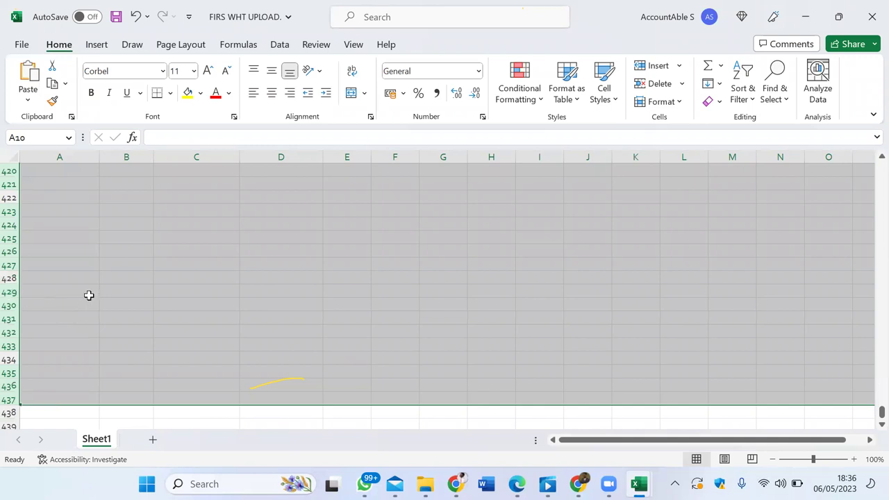
scroll(88, 296, "up", 20)
scroll(89, 295, "up", 20)
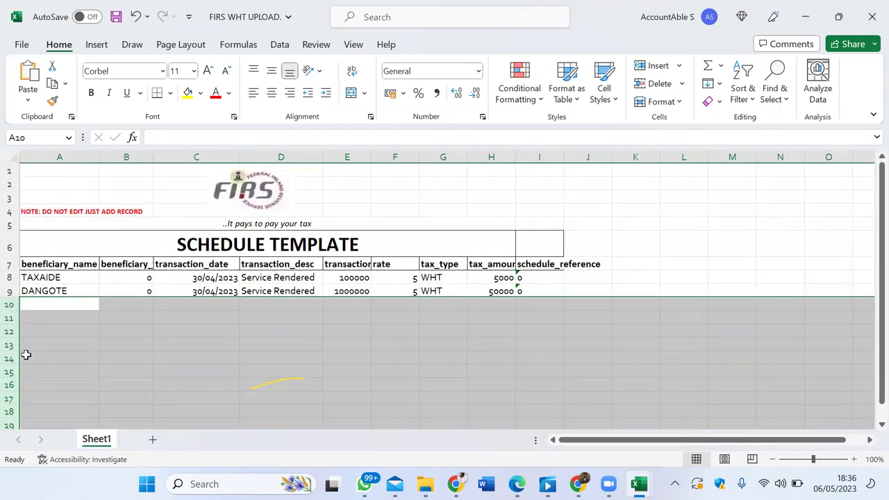
right_click(9, 359)
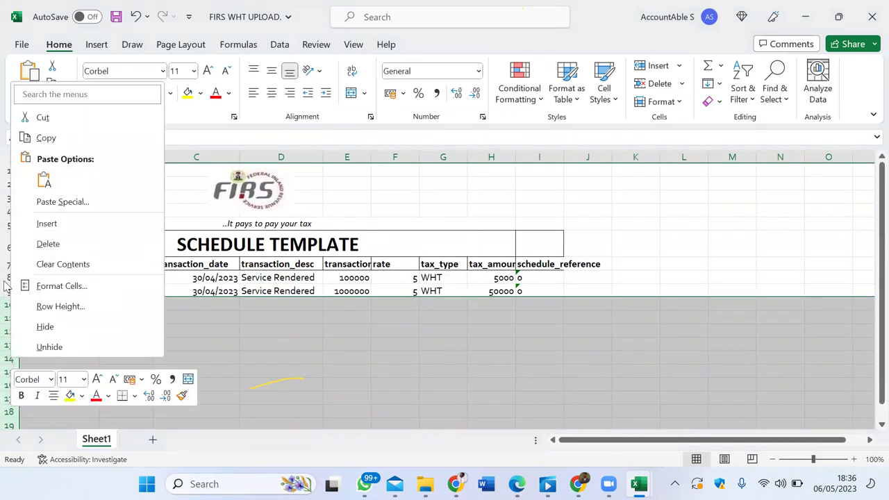
left_click(53, 243)
left_click(374, 326)
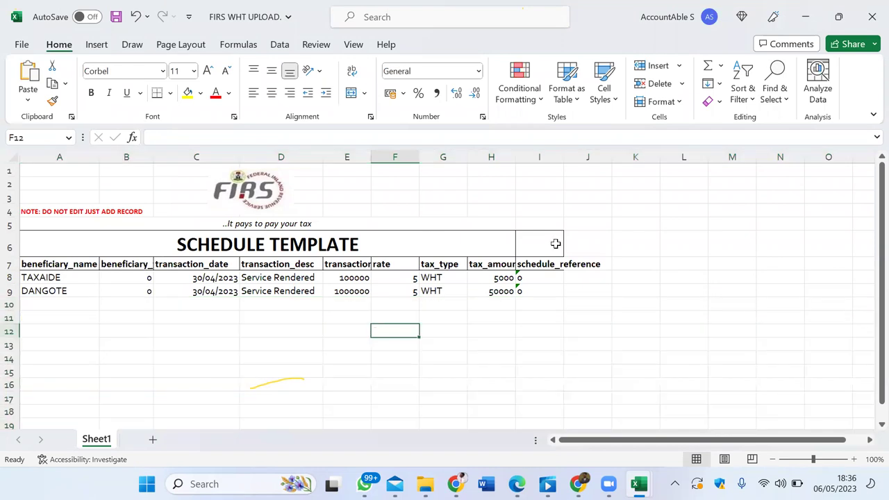
Step: Widen column I to fit schedule_reference, save the workbook and close it
left_click_drag(564, 156, 628, 155)
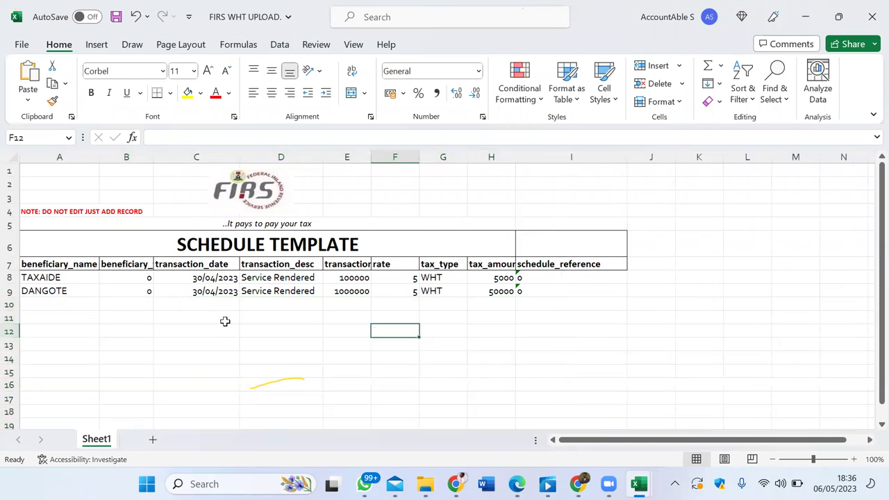
left_click(307, 314)
left_click(282, 384)
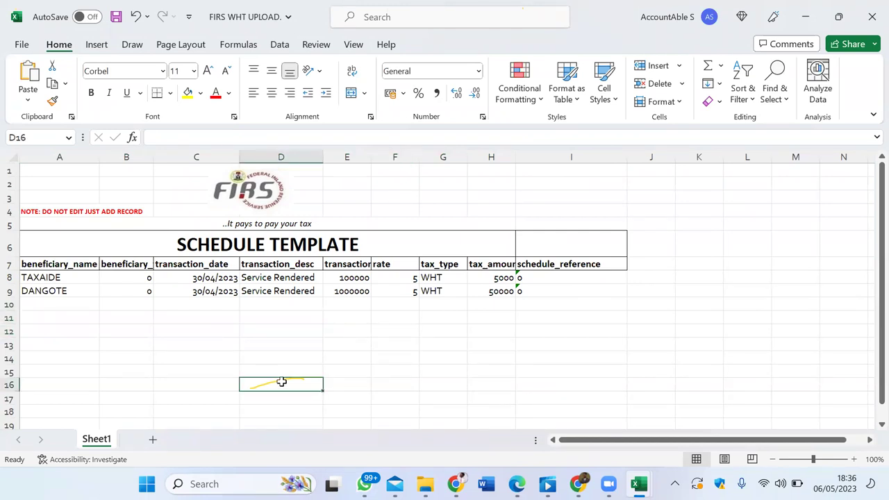
key("ctrl+s")
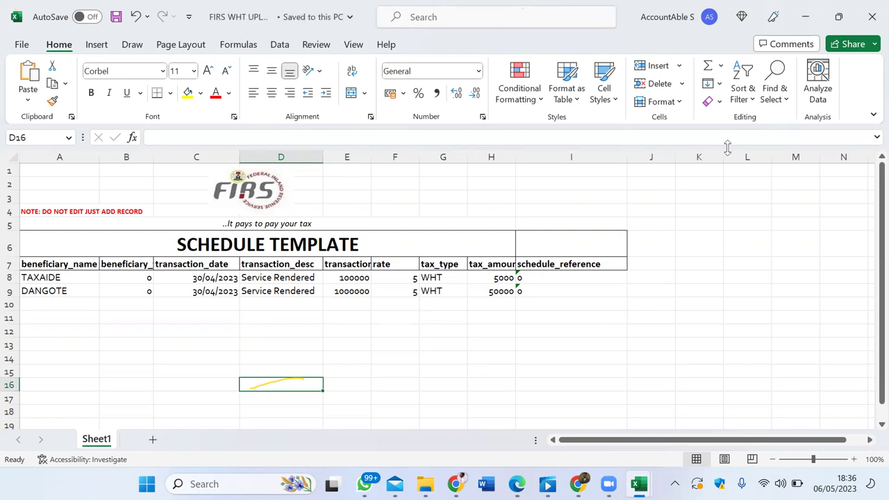
left_click(873, 17)
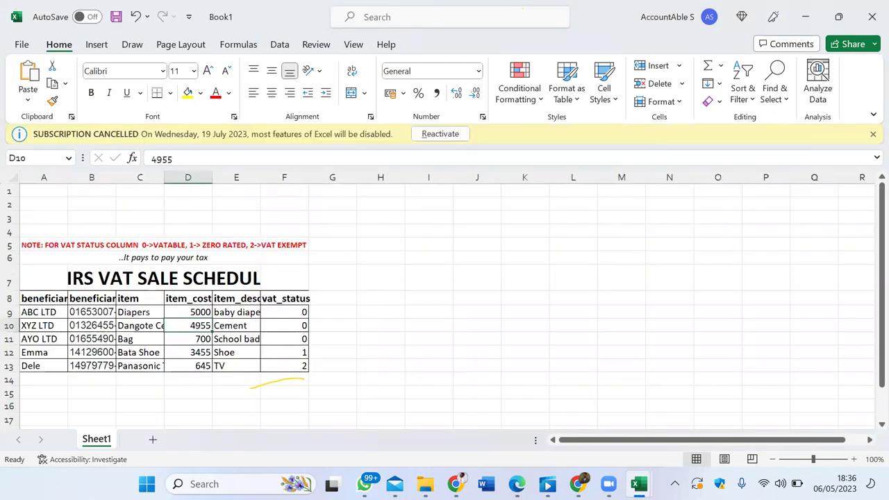
Step: Open the Group Taxes WithHolding Tax (WHT) form with NGN currency and Others type
left_click(578, 485)
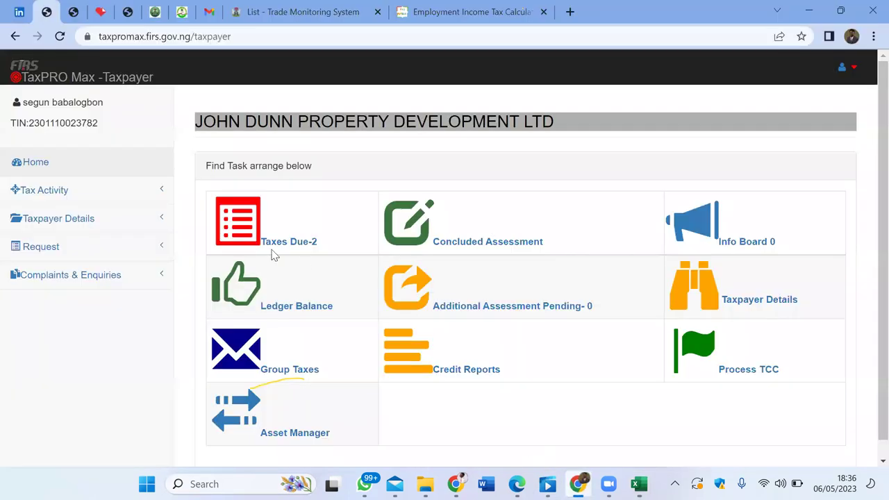
left_click(280, 368)
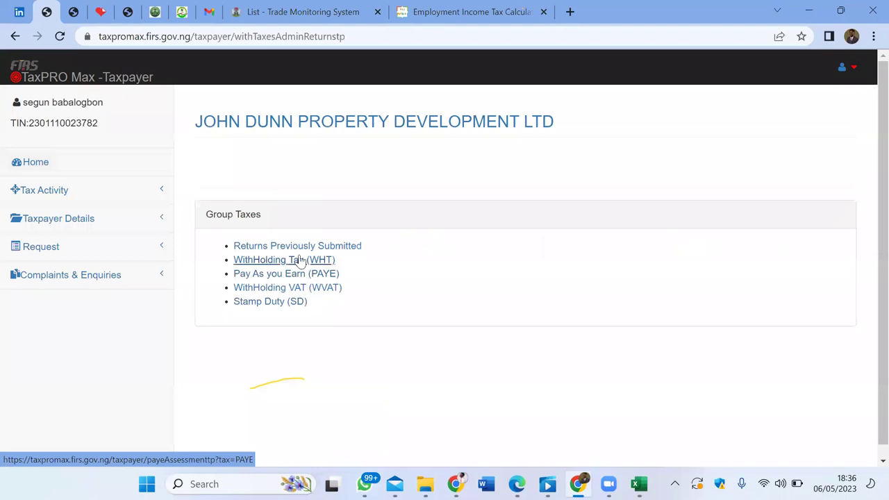
left_click(303, 260)
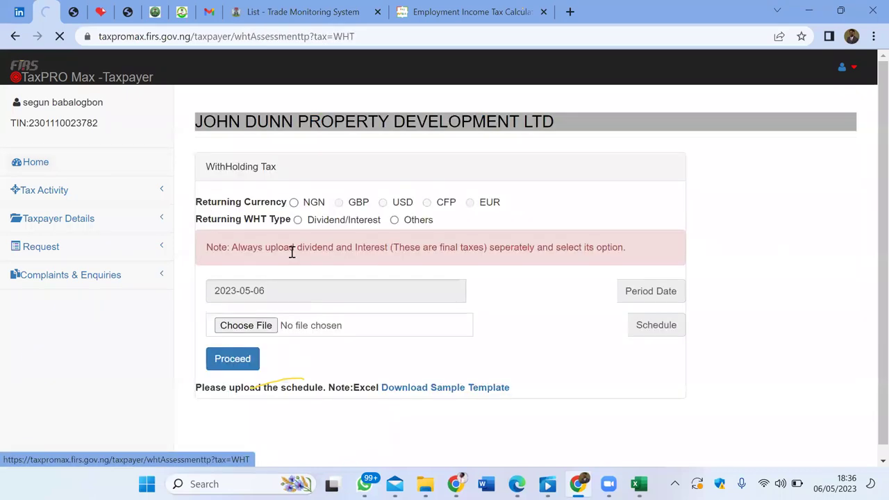
left_click(294, 202)
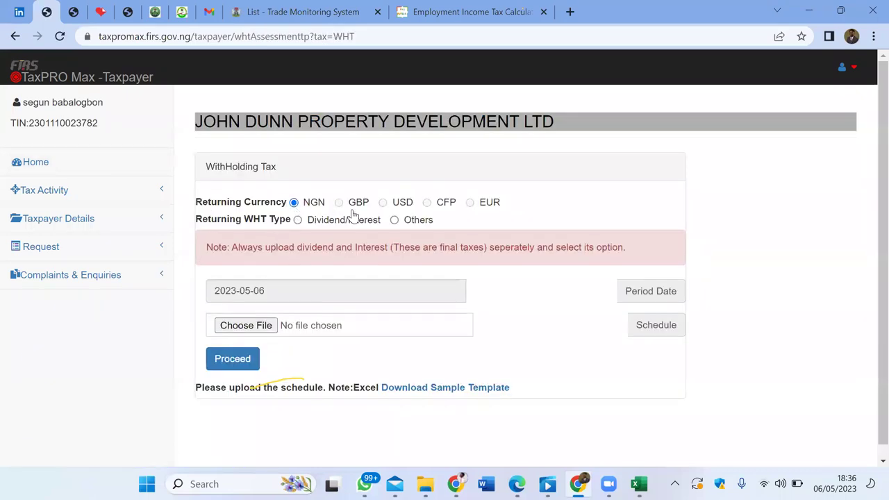
left_click(393, 220)
Step: Upload FIRS WHT UPLOAD from Downloads and submit it, giving 2 entries totalling 55,000.00
left_click(244, 326)
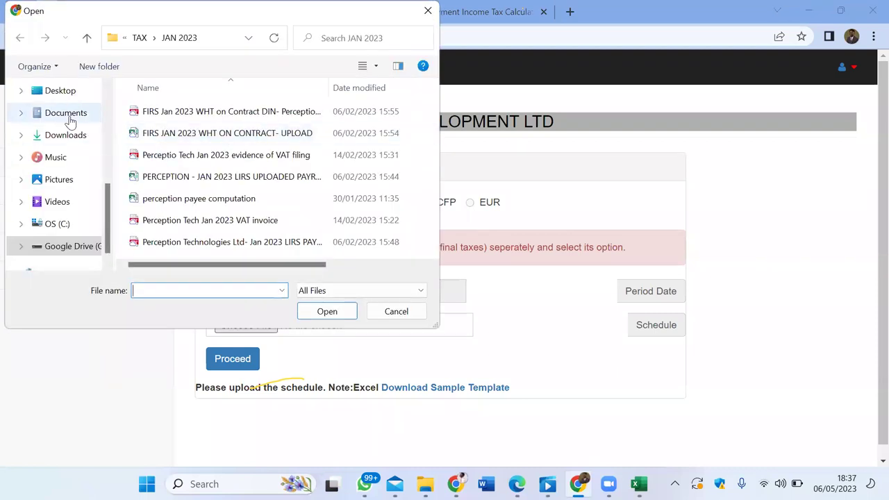
left_click(64, 142)
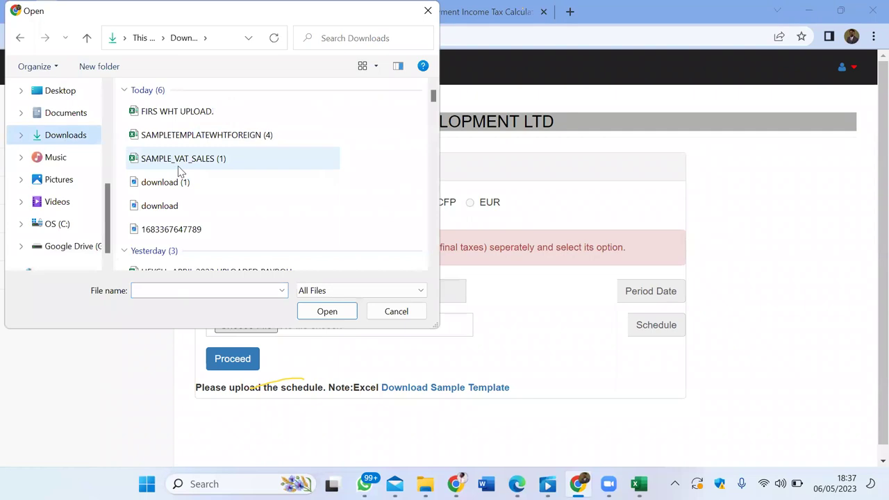
left_click(188, 115)
left_click(314, 310)
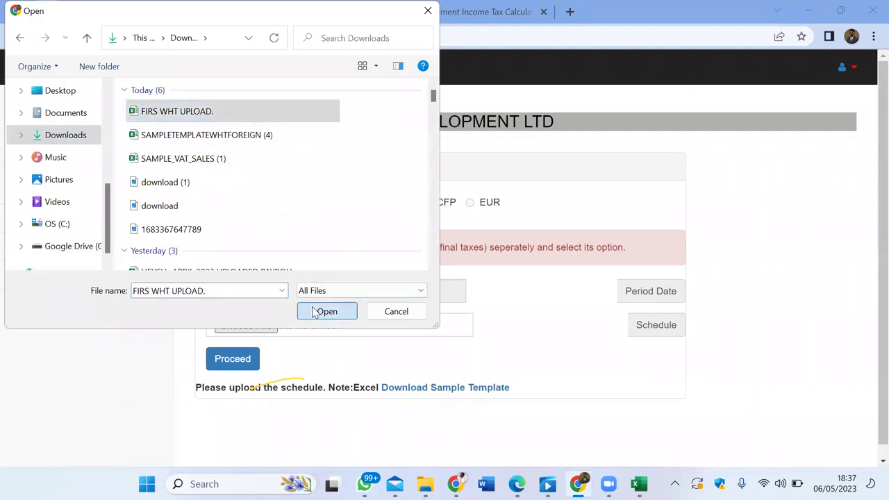
left_click(245, 359)
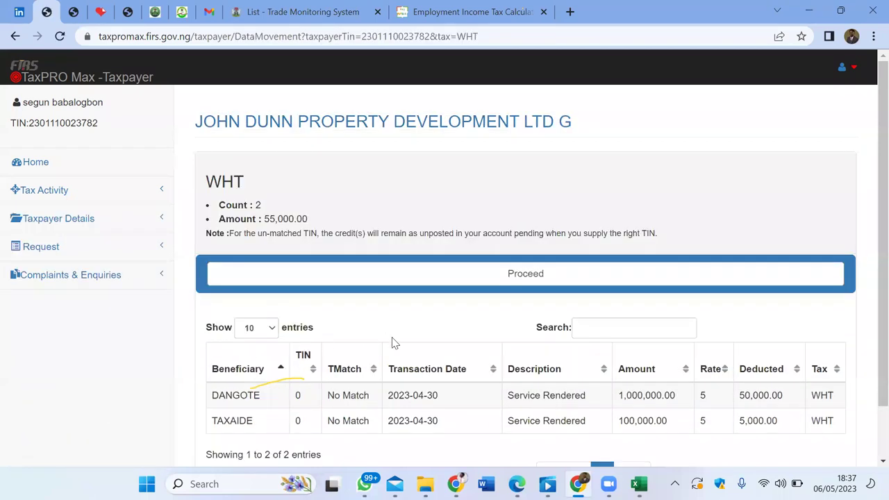
scroll(391, 344, "down", 1)
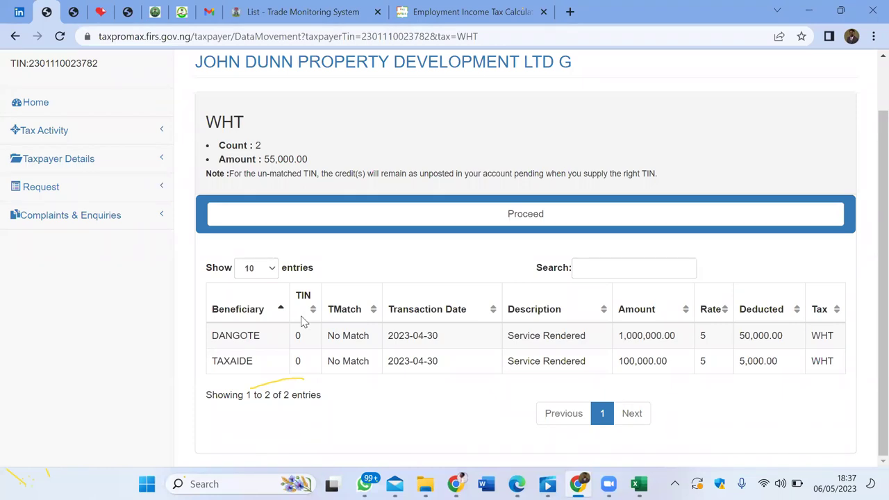
Step: Leave the DANGOTE and TAXAIDE No Match summary for the FIRS TIN VERIFICATION tab
mouse_move(67, 11)
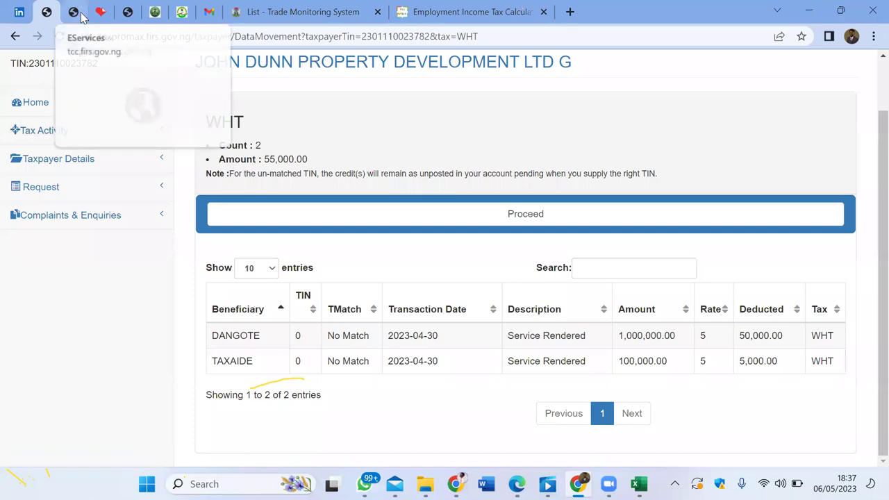
left_click(126, 10)
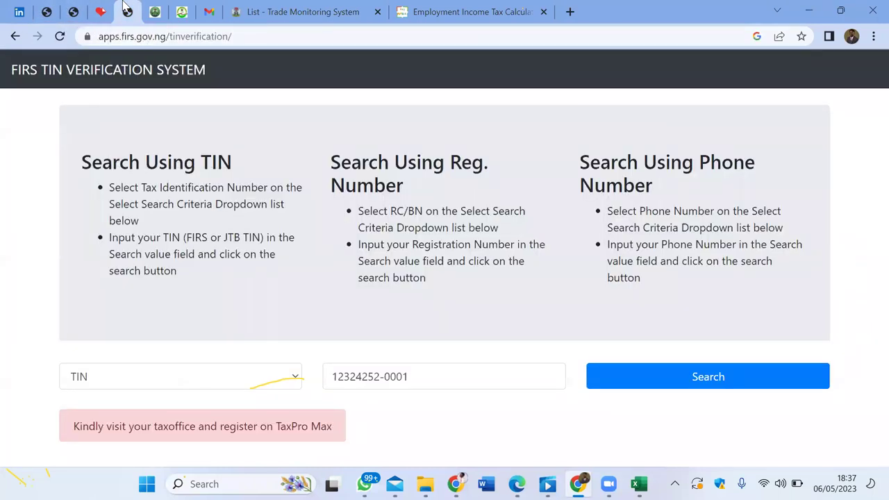
Step: Move to the search.cac.gov.ng tab showing the CAC company search results
mouse_move(94, 7)
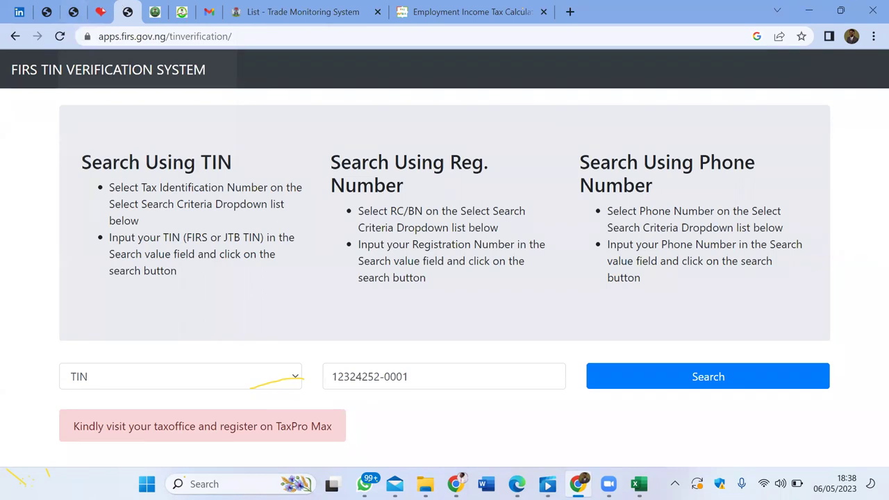
left_click(154, 12)
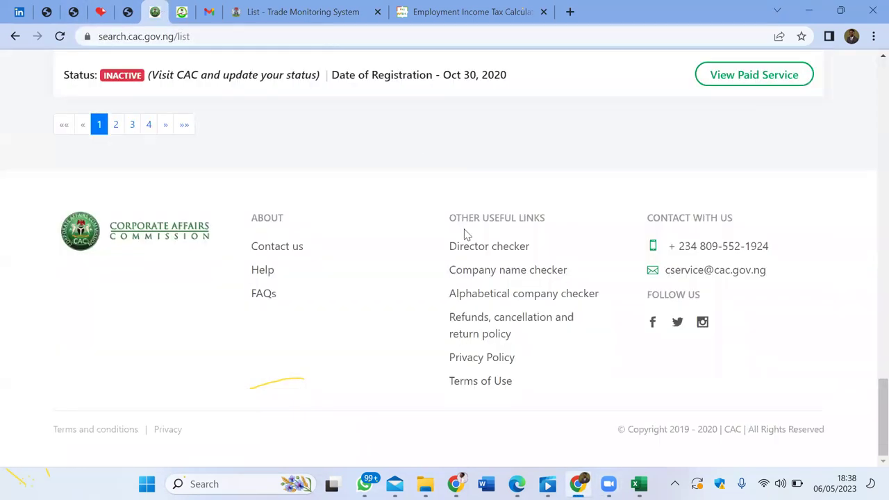
scroll(465, 235, "up", 10)
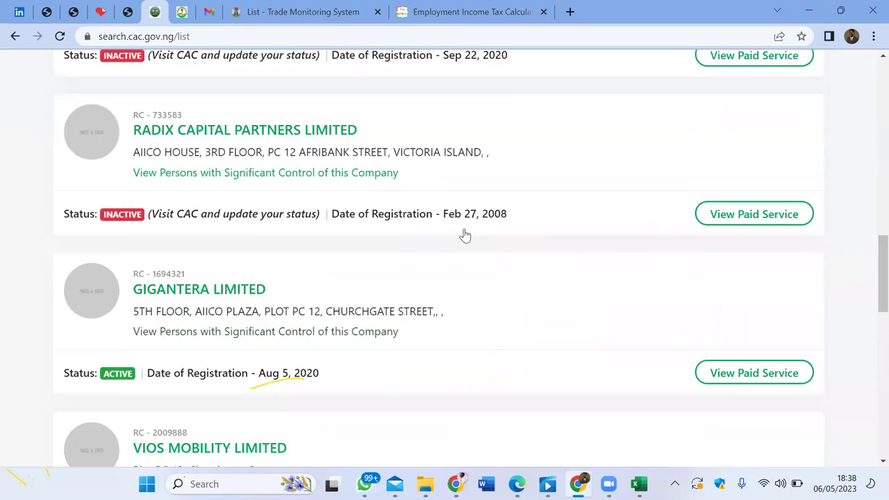
Step: Rerun the aiico CAC search, mark AIICO INSURANCE PLC's RC 7340, and return to TIN verification
scroll(464, 235, "up", 15)
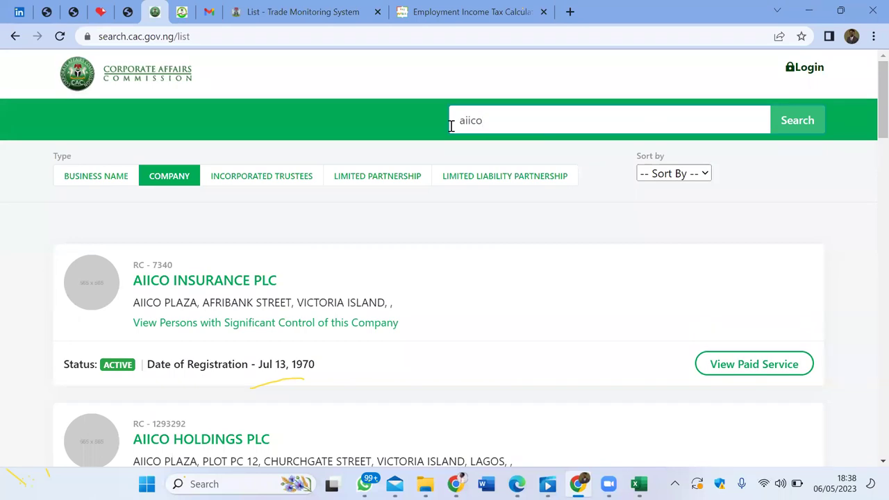
key("Return")
left_click_drag(179, 264, 154, 265)
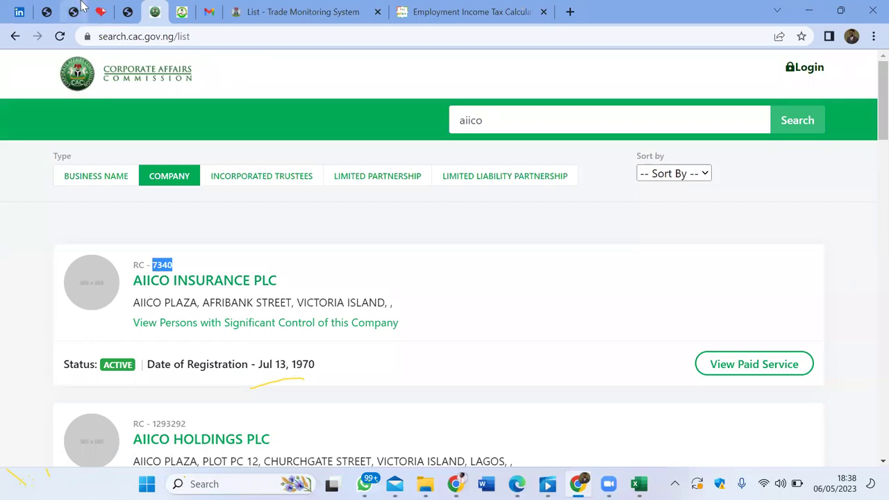
left_click(128, 11)
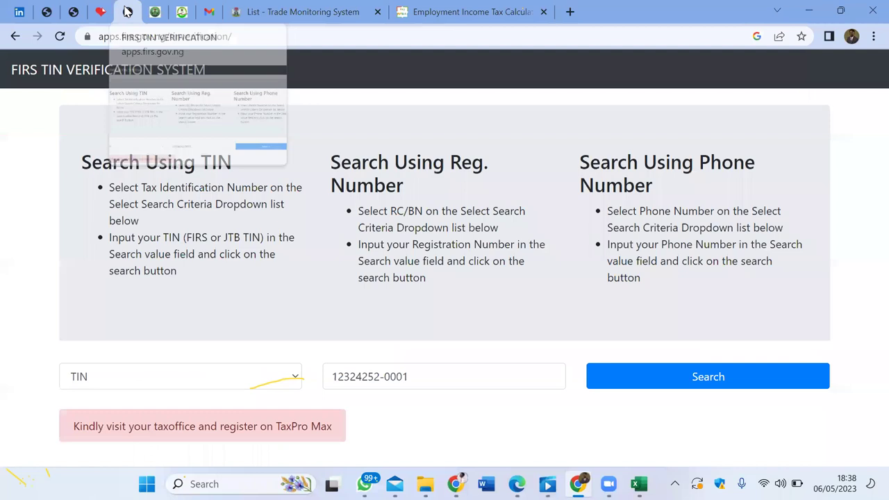
Step: Search FIRS TIN Verification by RC/BN for RC7340 to get AIICO INSURANCE PLC's TIN
left_click(109, 385)
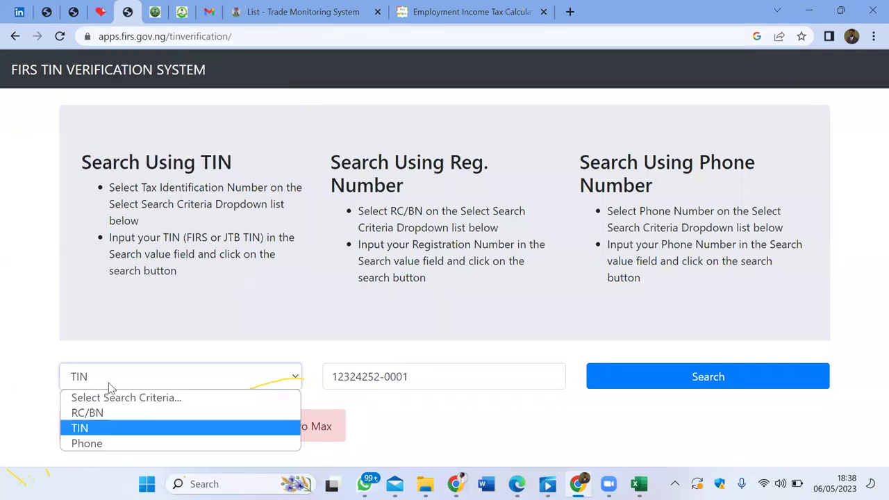
left_click(106, 413)
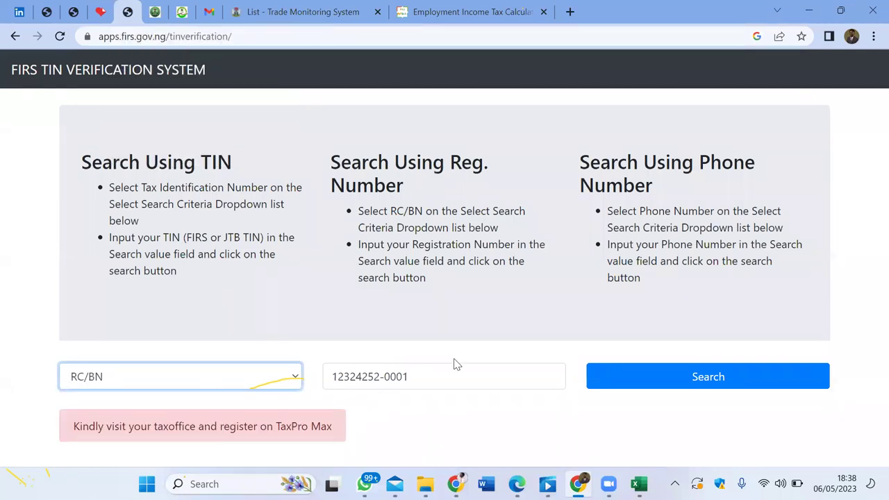
left_click_drag(442, 376, 290, 383)
type("RC")
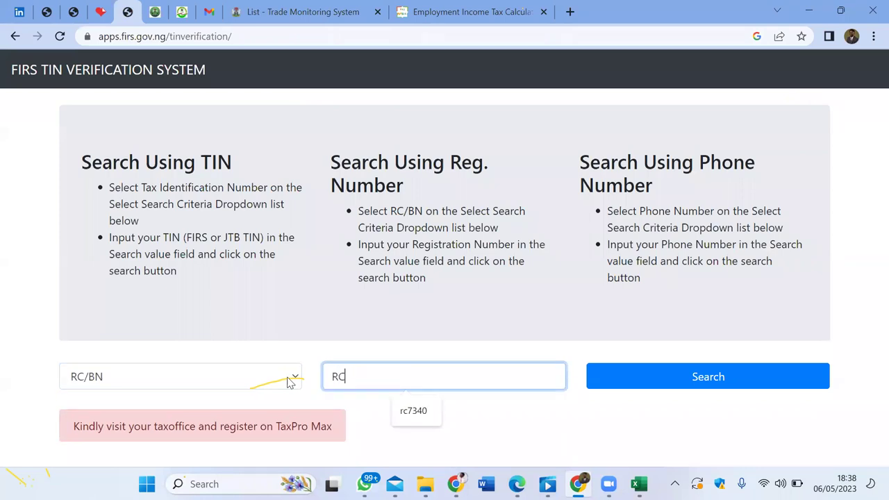
type("7340")
left_click(681, 381)
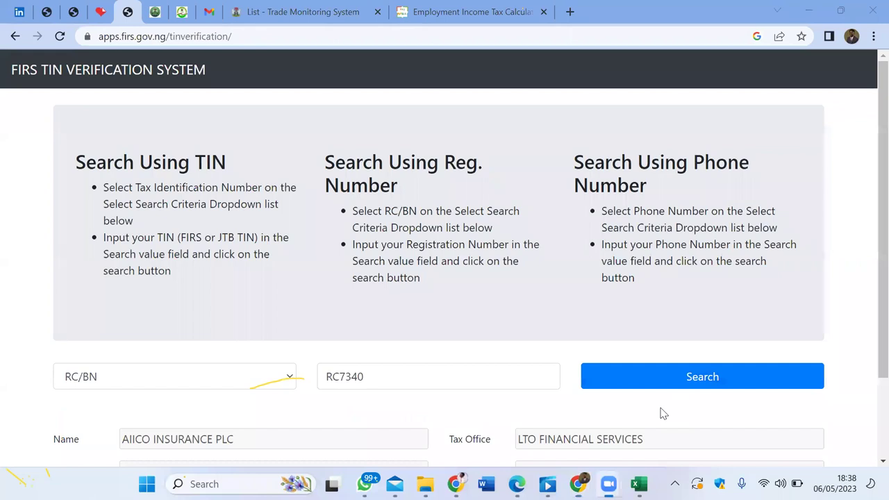
scroll(662, 414, "down", 2)
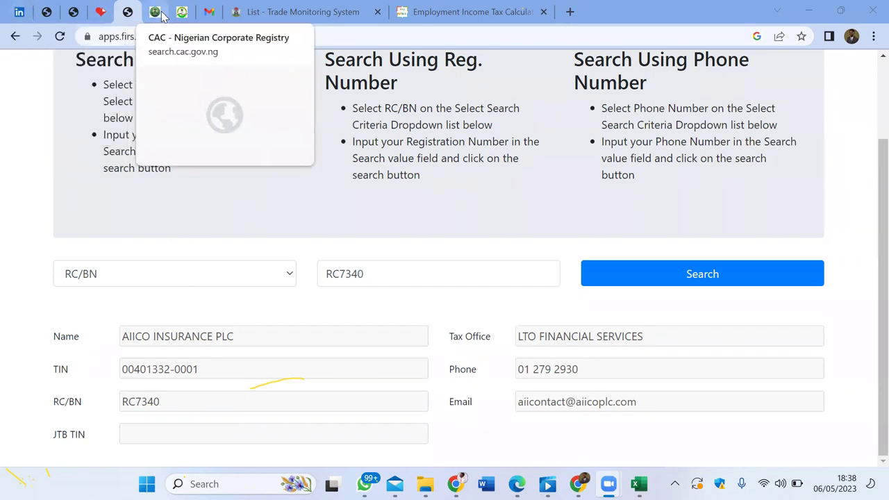
left_click(54, 14)
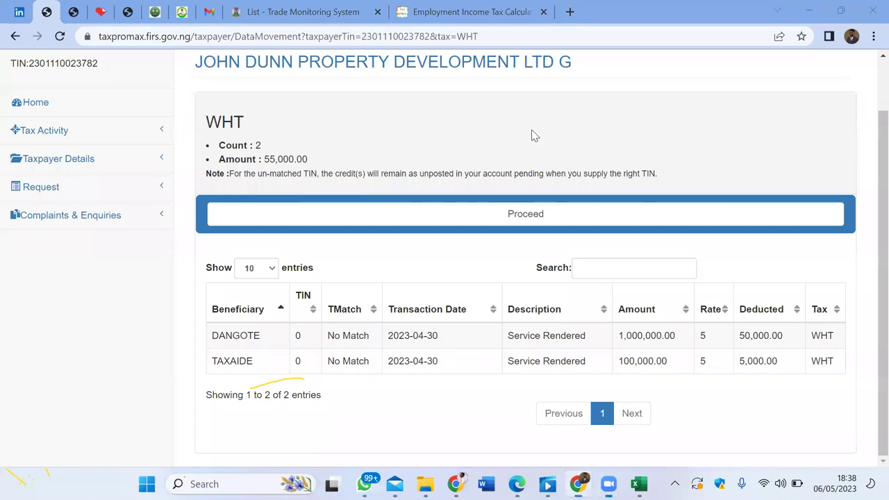
Step: Return to the TaxPro Max home dashboard, then move to the LIRS e-Tax login tab
scroll(347, 188, "up", 1)
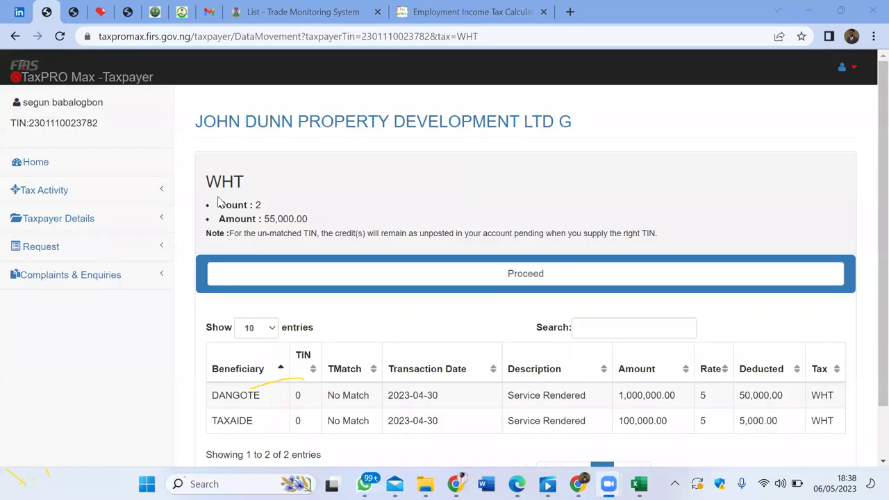
left_click(53, 163)
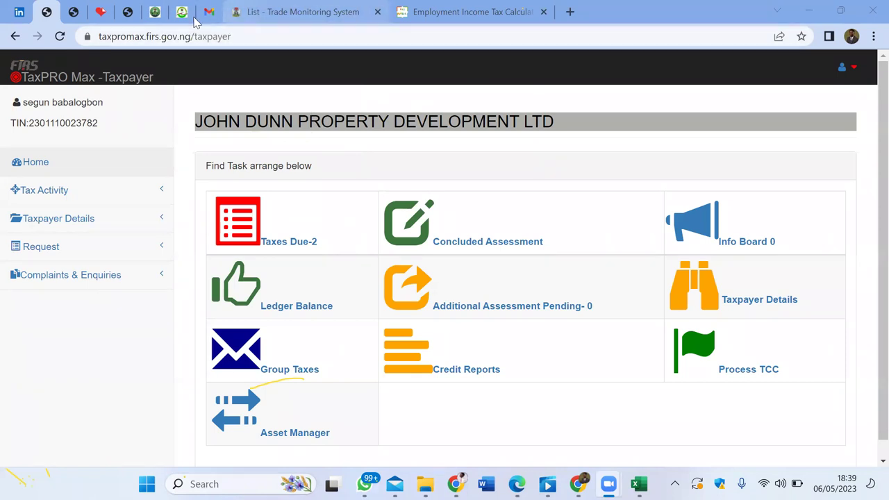
mouse_move(176, 14)
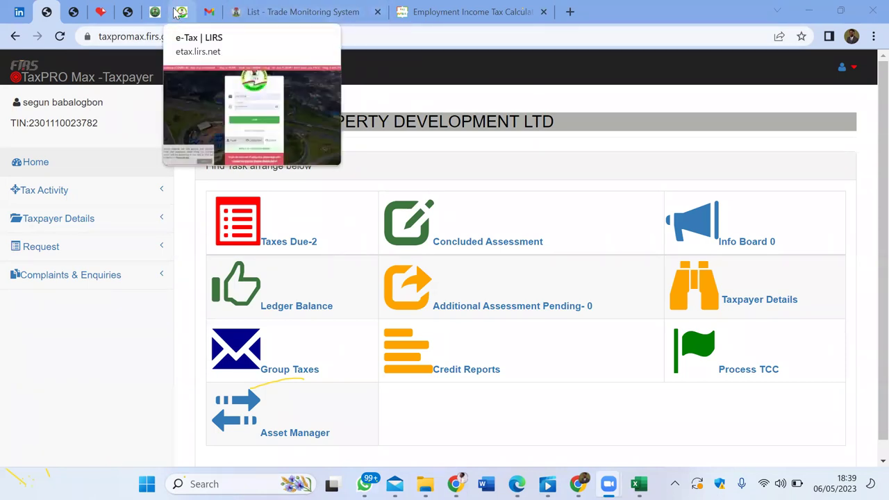
left_click(183, 14)
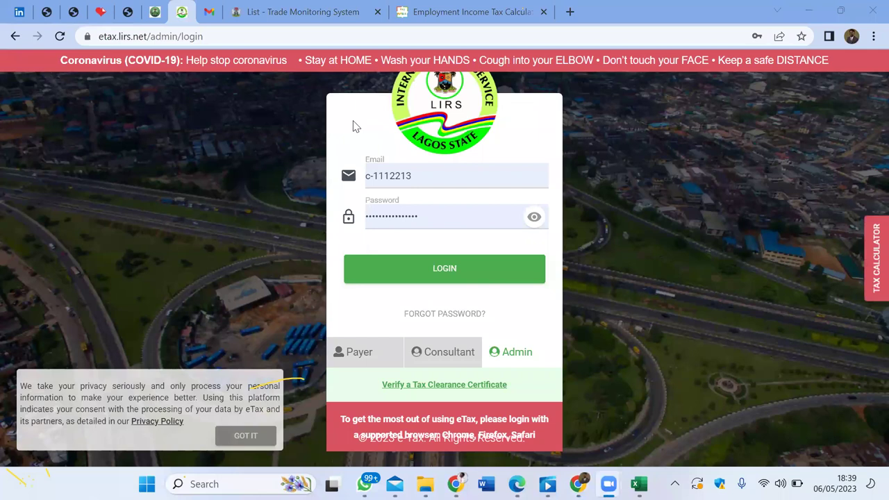
Step: Log in to LIRS eTax on the Payer tab using Chrome's saved payer credentials
left_click(359, 358)
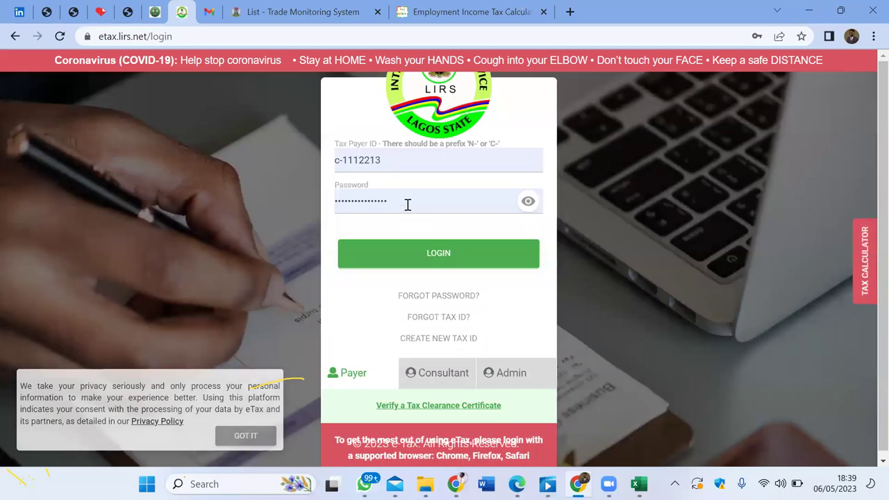
left_click(408, 204)
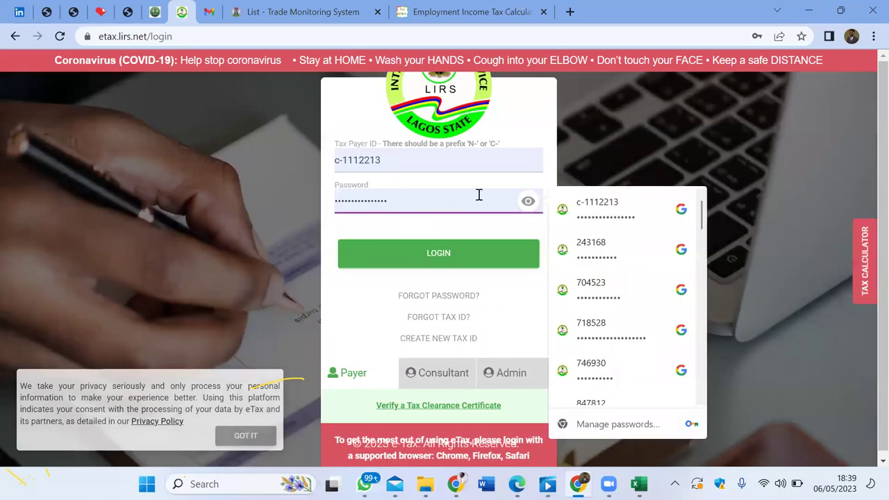
left_click(592, 202)
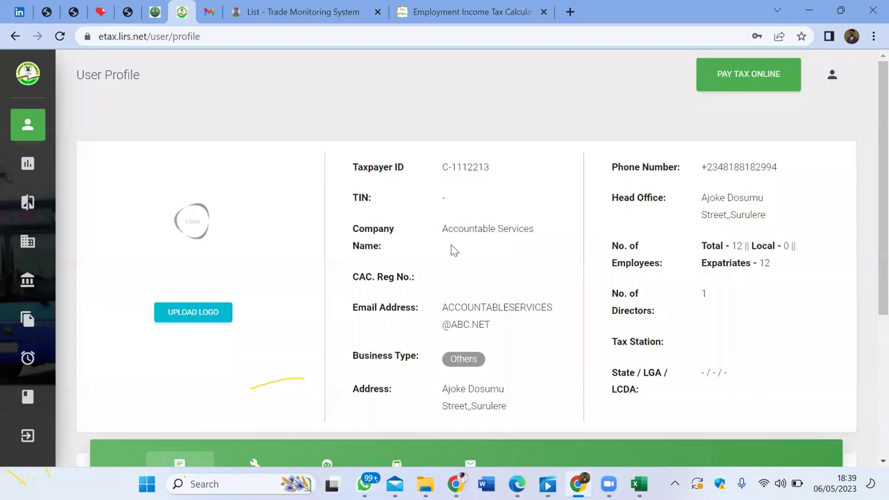
scroll(452, 250, "down", 3)
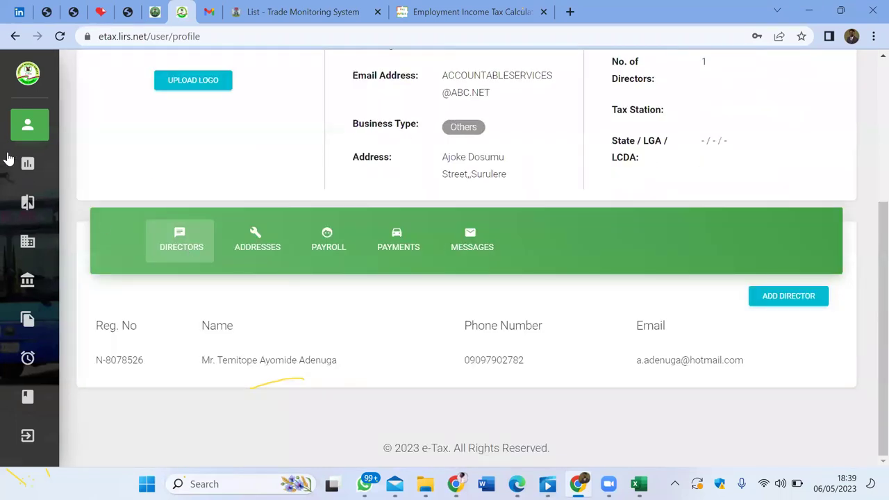
Step: Open Payments > Generate/Pay Bill to get a blank Generate A New Bill form
mouse_move(8, 159)
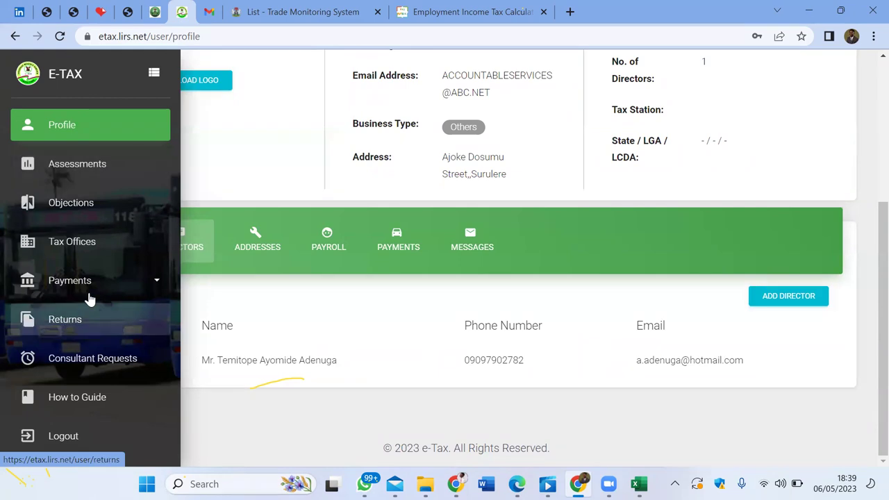
left_click(107, 279)
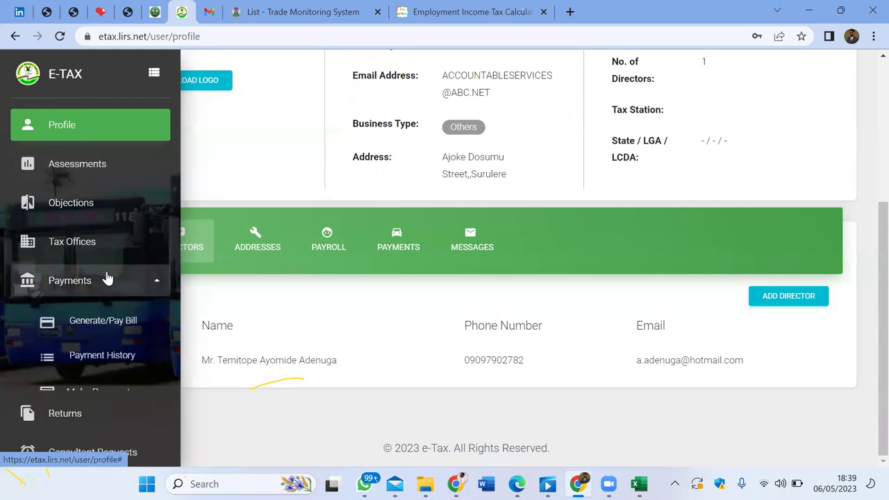
left_click(97, 325)
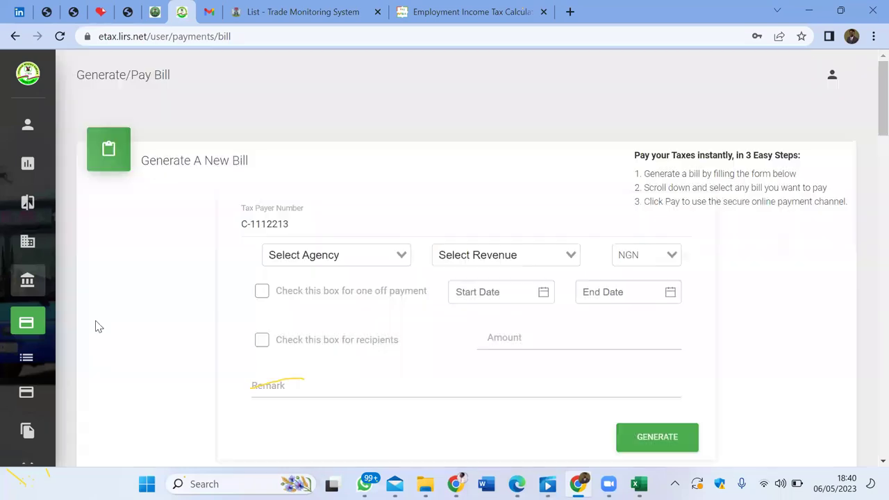
Step: Choose Surulere Tax Office as the agency and WHT on Consultancy & Prof Svc as revenue
left_click(400, 249)
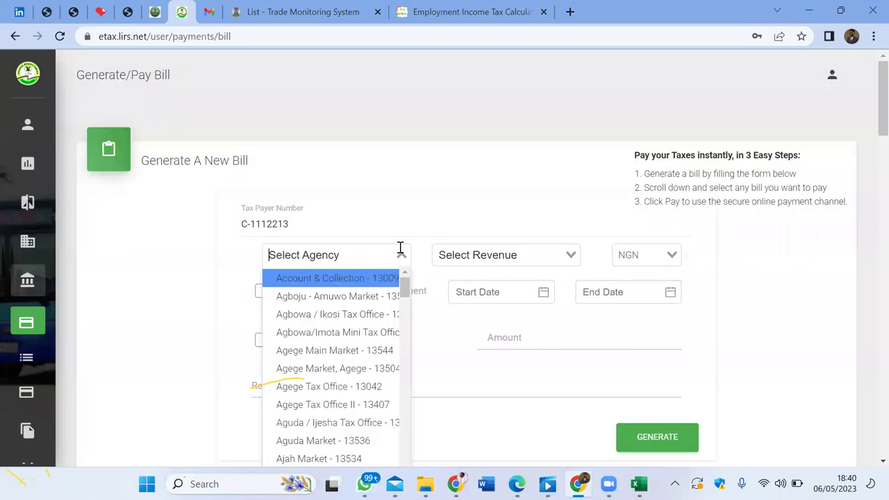
type("SURU")
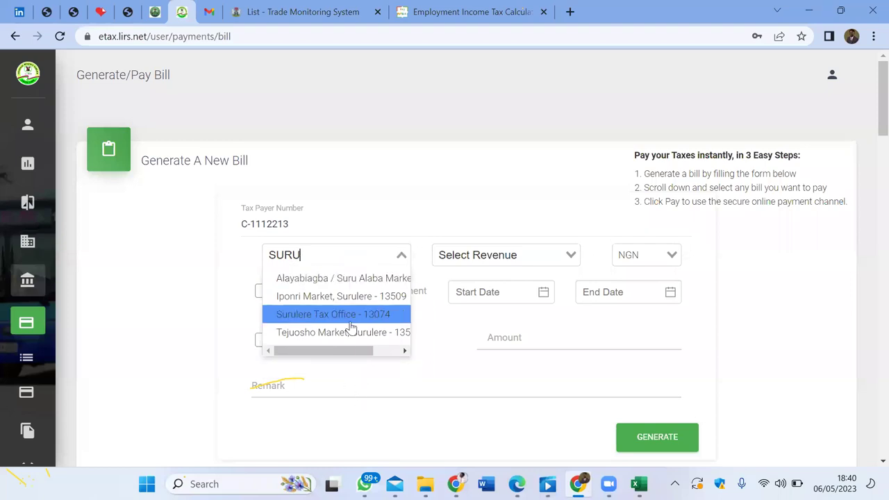
left_click(350, 316)
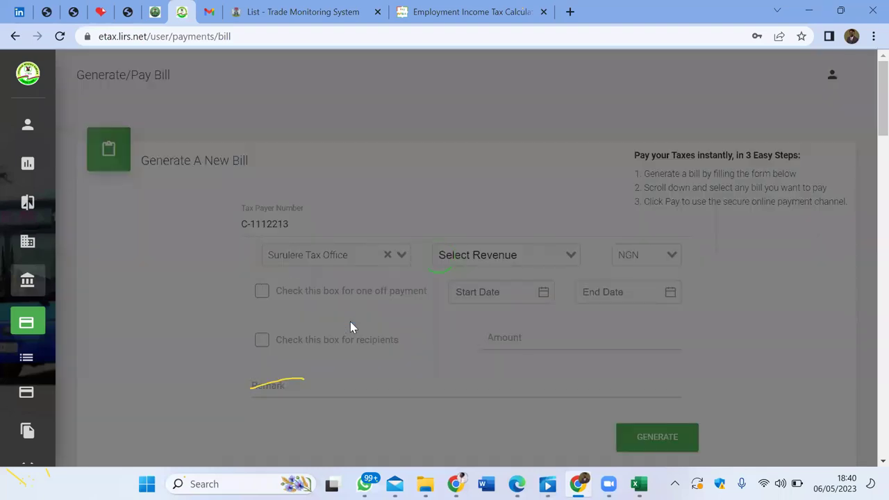
left_click(499, 253)
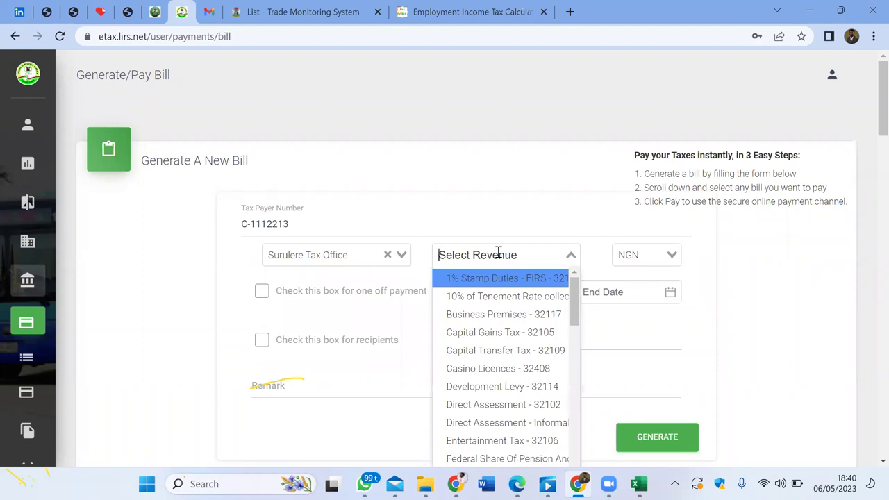
type("WHT")
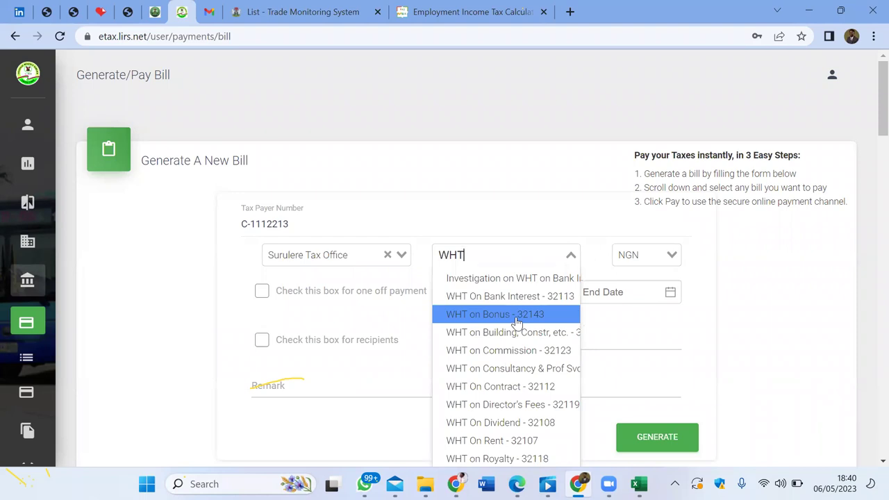
left_click(518, 372)
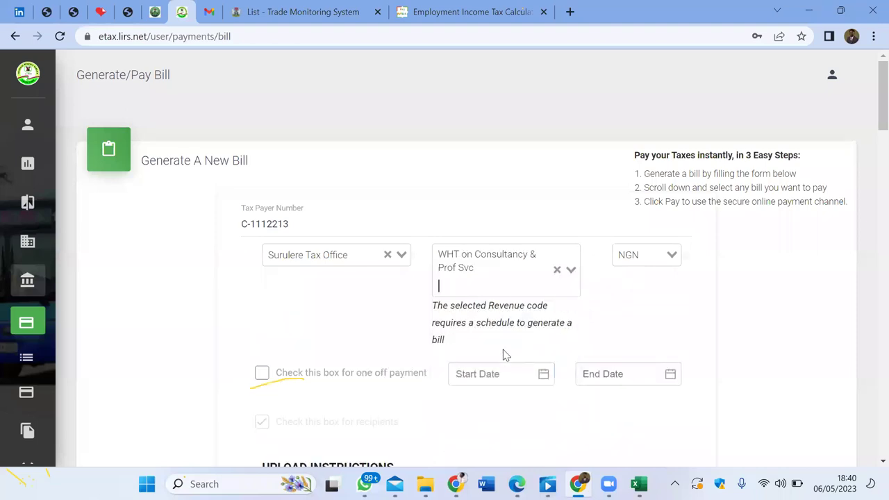
Step: Set the bill's start and end periods both to April 2023
left_click(491, 372)
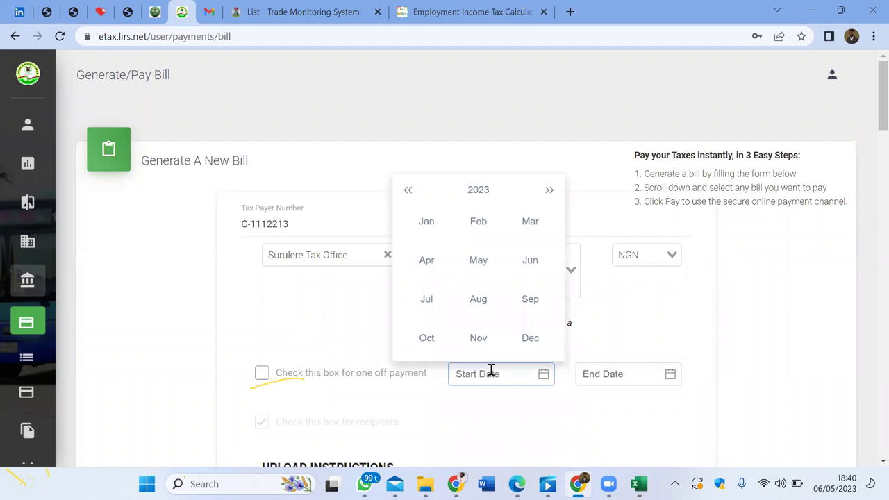
left_click(426, 264)
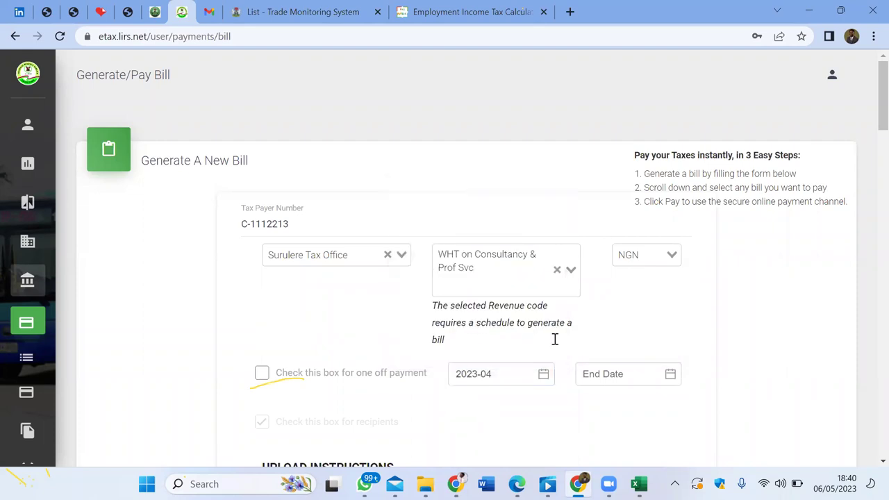
left_click(602, 373)
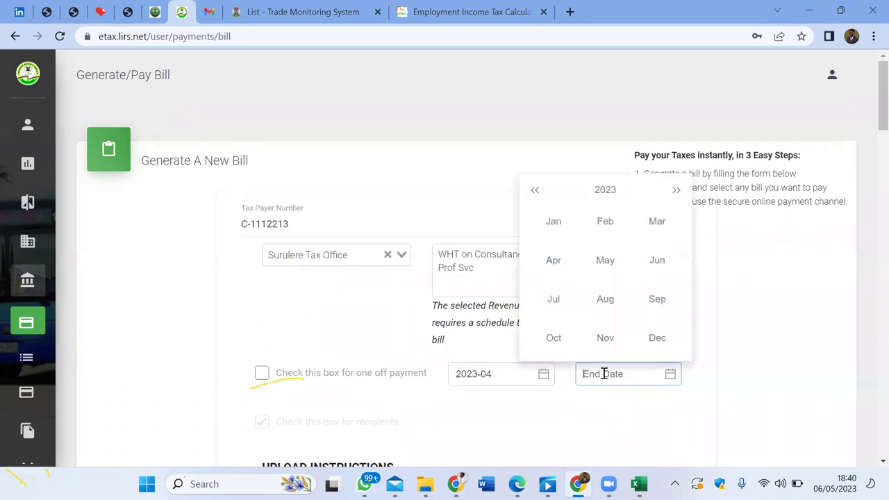
left_click(553, 264)
scroll(340, 313, "down", 4)
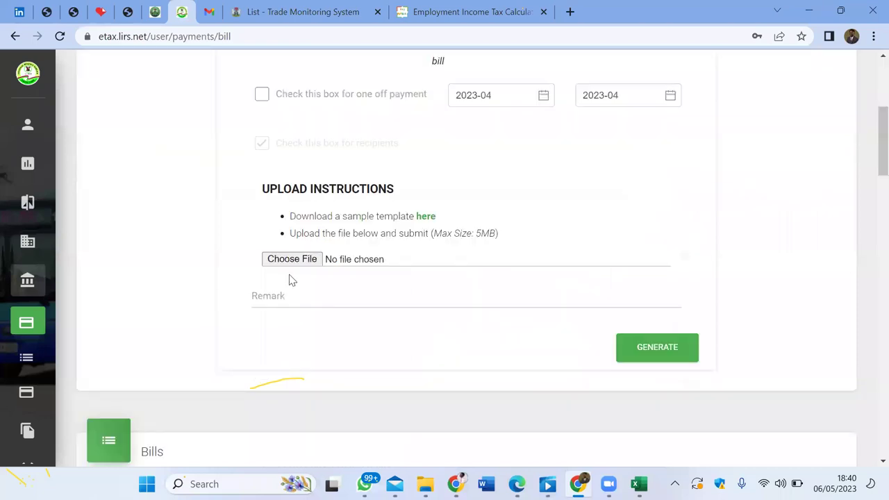
Step: Download the sample template generate-bill (1).csv and open it in Excel
left_click(423, 219)
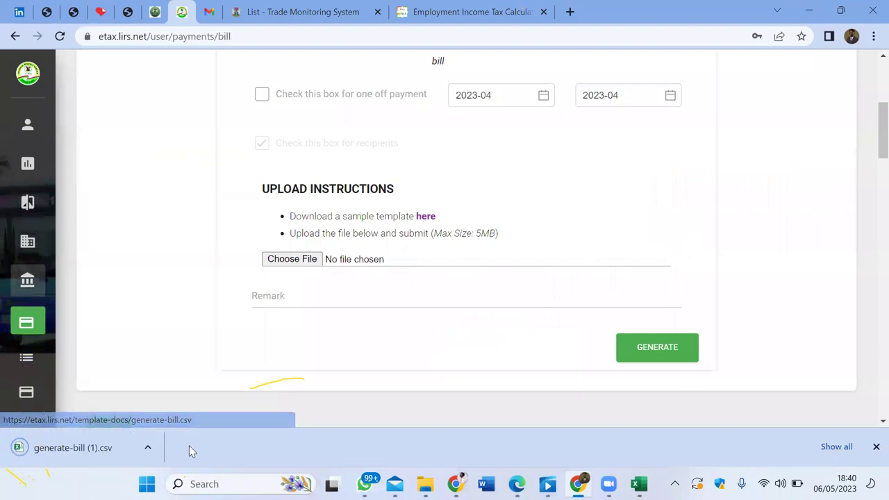
left_click(148, 448)
left_click(170, 361)
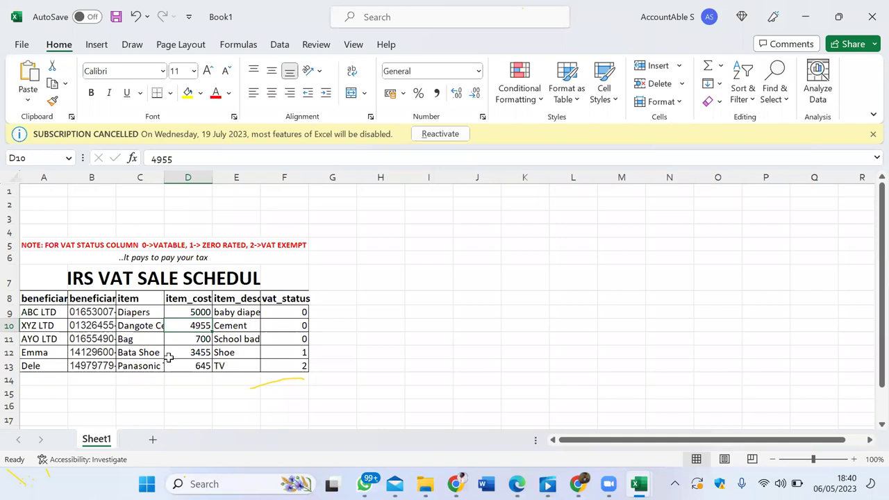
Step: Widen columns A and B so the tax_payer_number and amount headers are readable
scroll(169, 357, "down", 2)
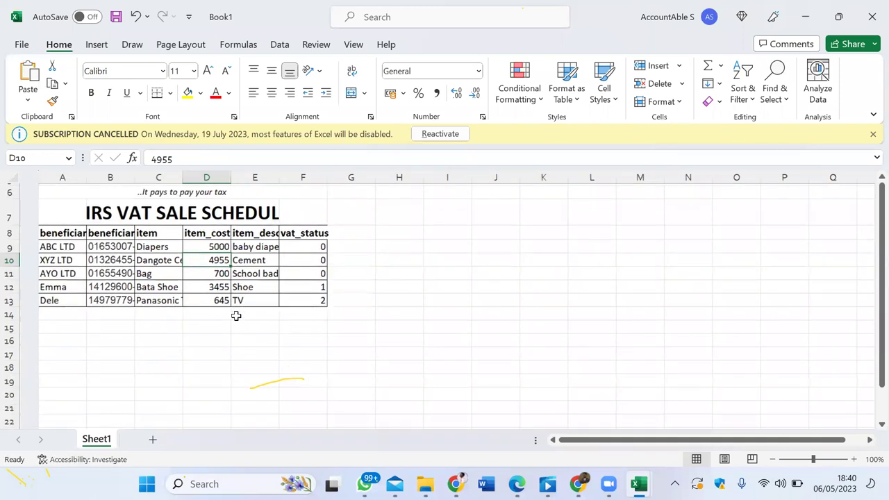
left_click_drag(66, 160, 104, 160)
left_click_drag(157, 153, 207, 173)
left_click_drag(104, 155, 153, 162)
Step: Fill row 2 with a taxpayer number, amount 5000 and name PWC, then close without saving
left_click(67, 187)
key("Tab")
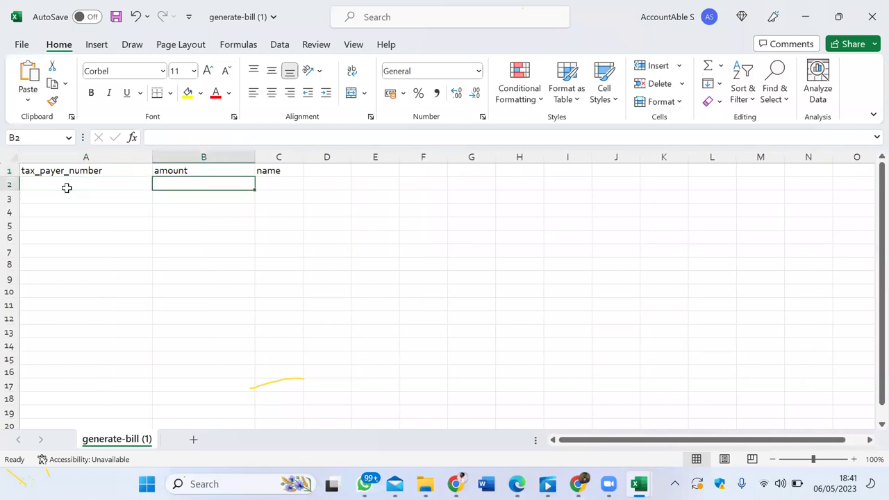
key("Tab")
type("PWC")
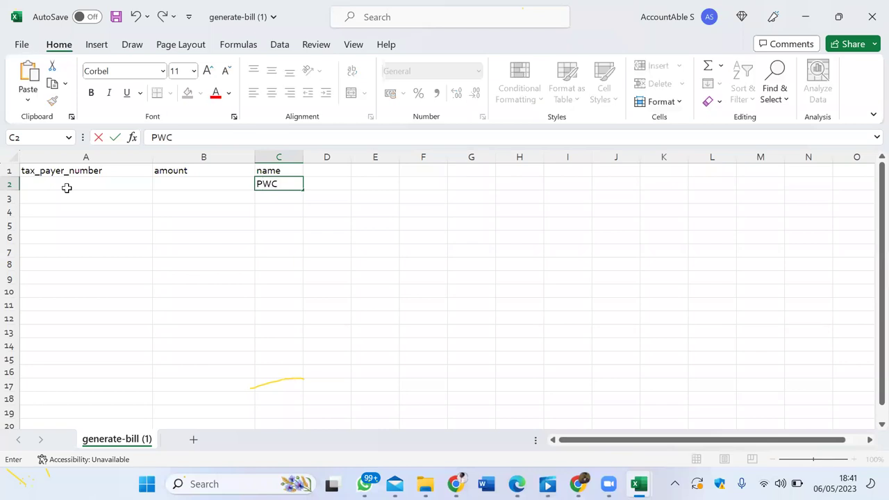
key("shift+Tab")
type("5000")
left_click(68, 191)
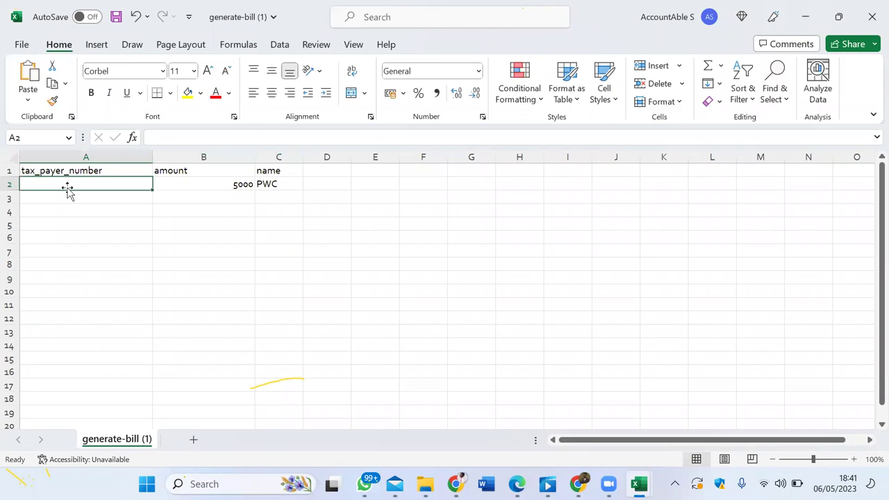
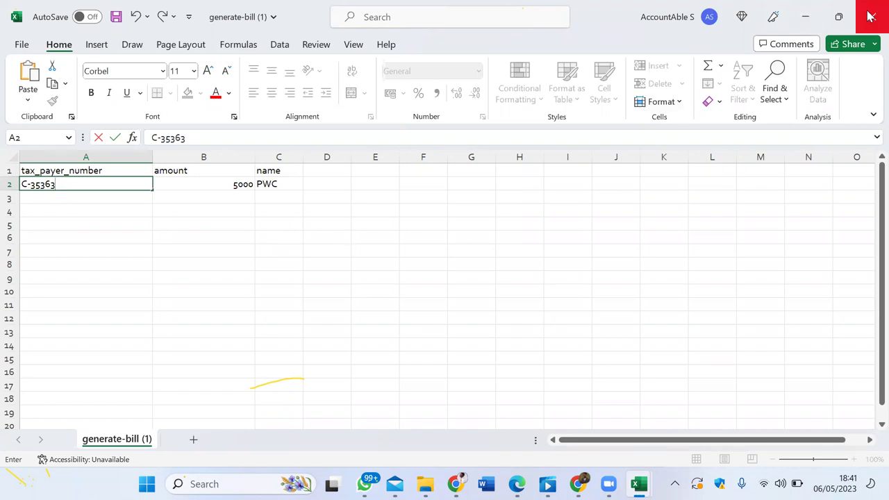
left_click(870, 19)
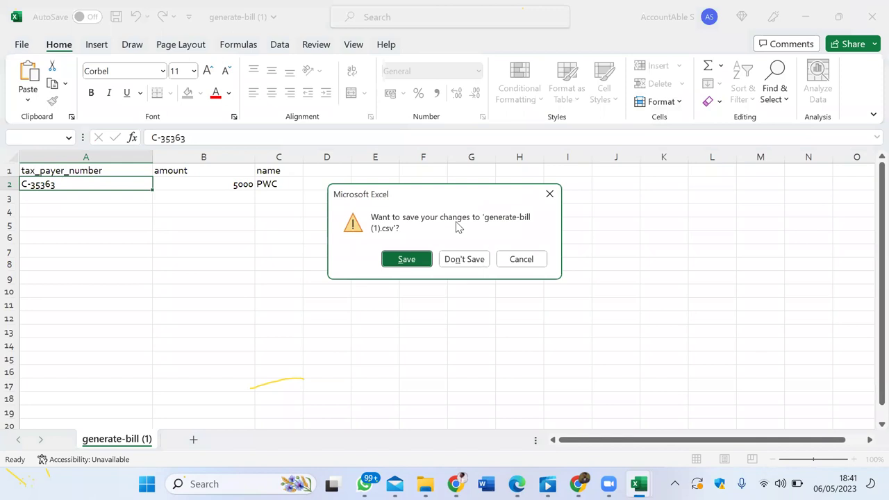
left_click(464, 259)
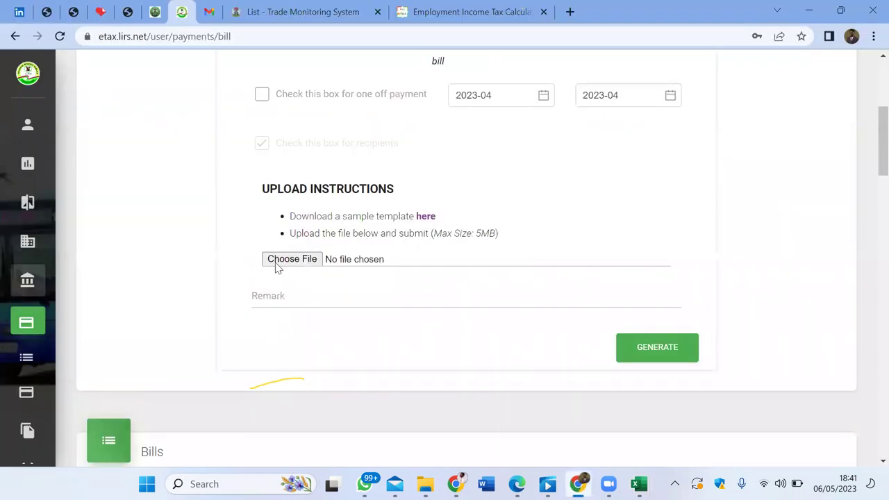
Step: Add remark 'APRIL 2023 WHT ON CONSULTANCY' and generate the bill with no schedule file attached
left_click(322, 264)
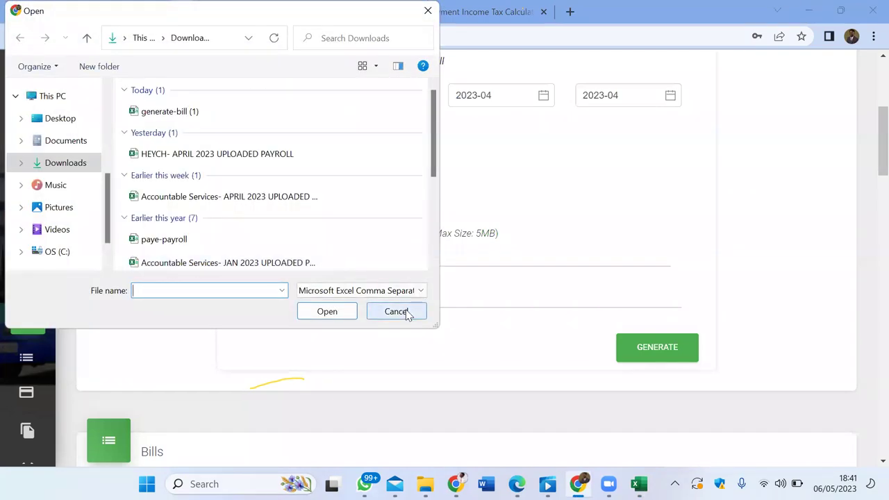
left_click(397, 311)
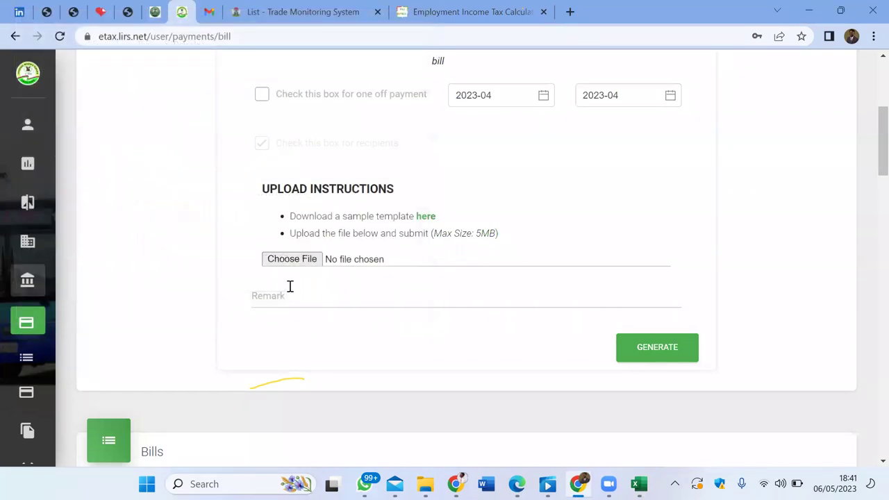
left_click(274, 300)
type("APRIL ")
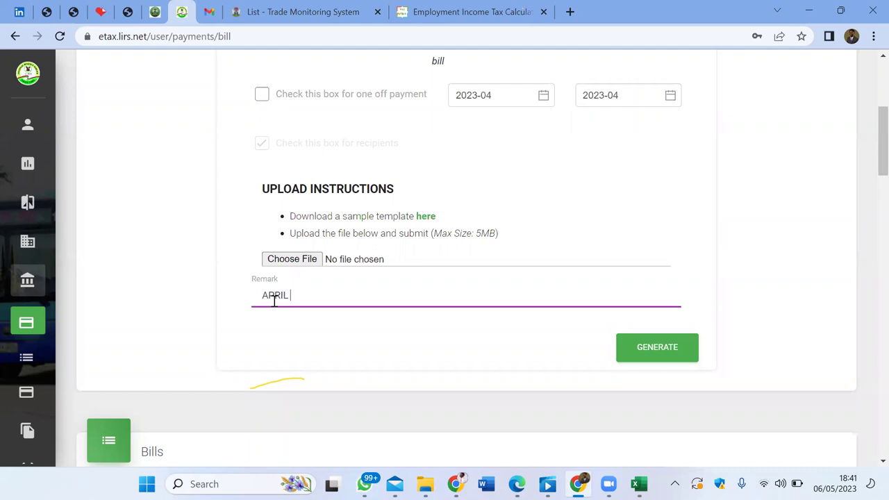
type("2023 WHT ON CONSU")
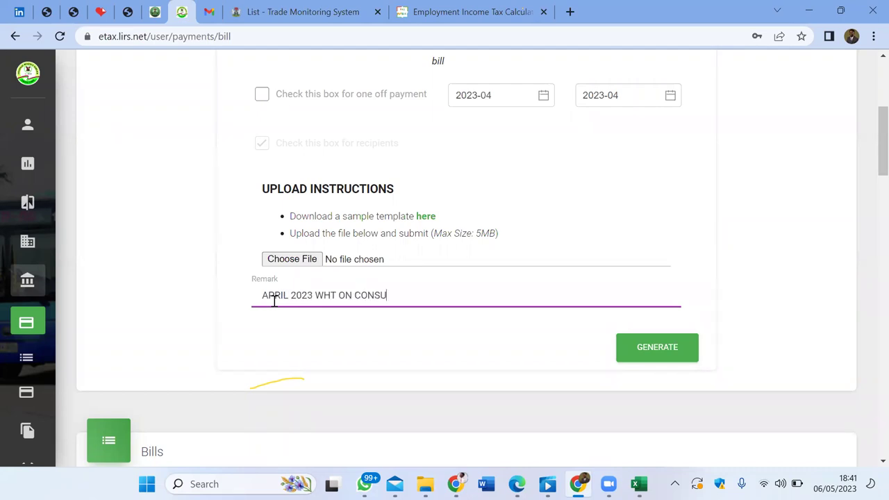
type("LTANCY")
left_click(669, 353)
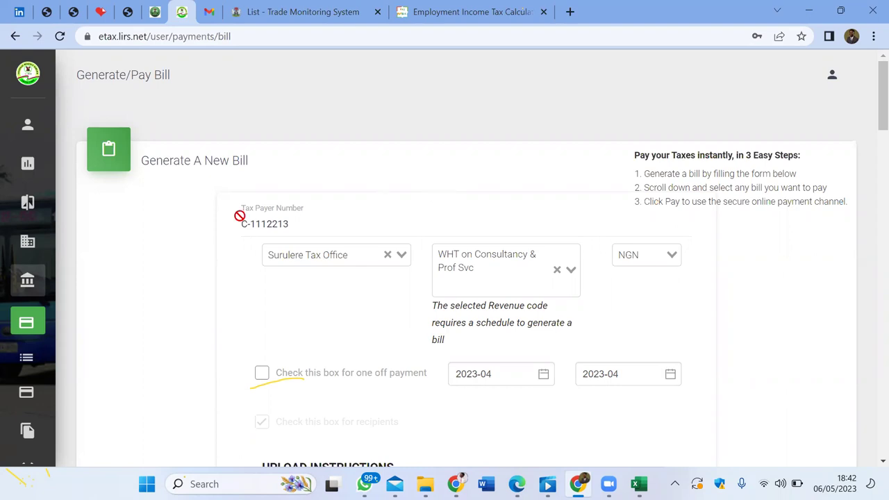
Step: Go to the Profile page, then log out through the top-right account menu
mouse_move(33, 131)
left_click(70, 134)
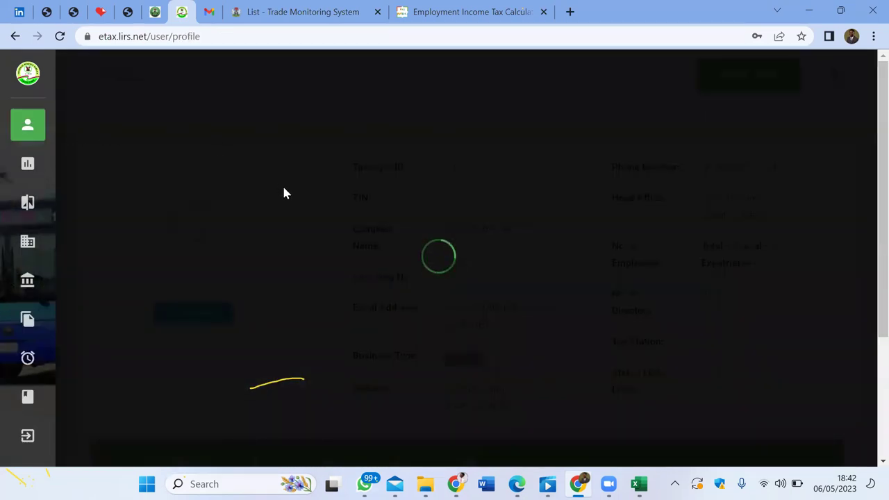
scroll(330, 204, "down", 5)
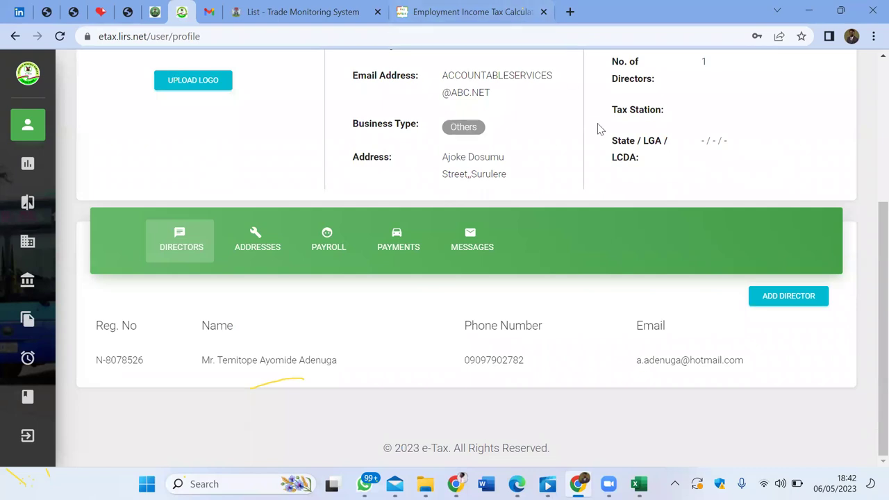
scroll(665, 151, "up", 5)
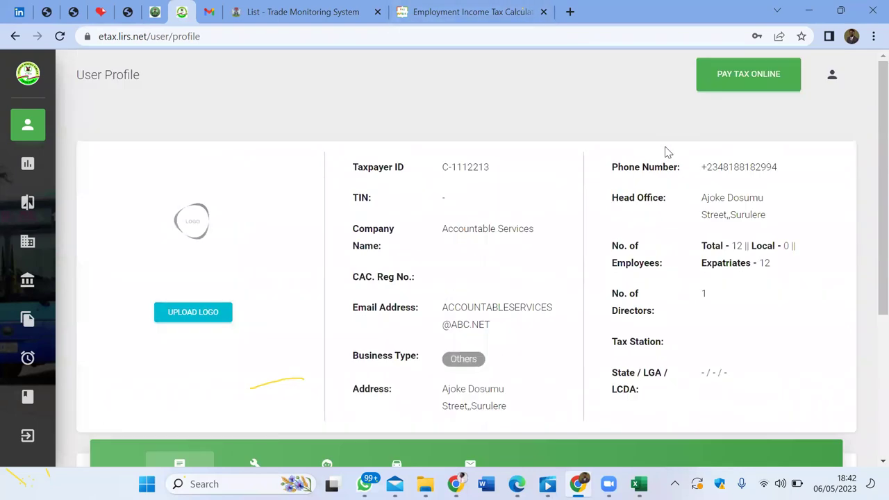
left_click(833, 74)
left_click(794, 144)
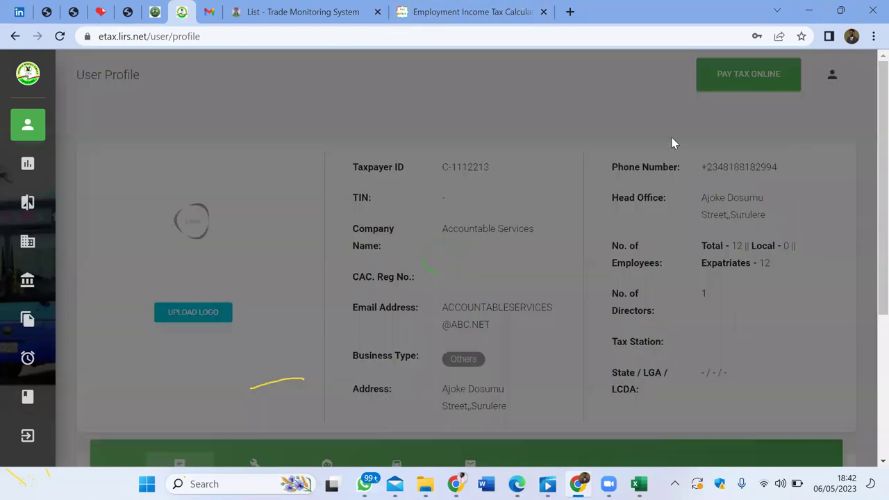